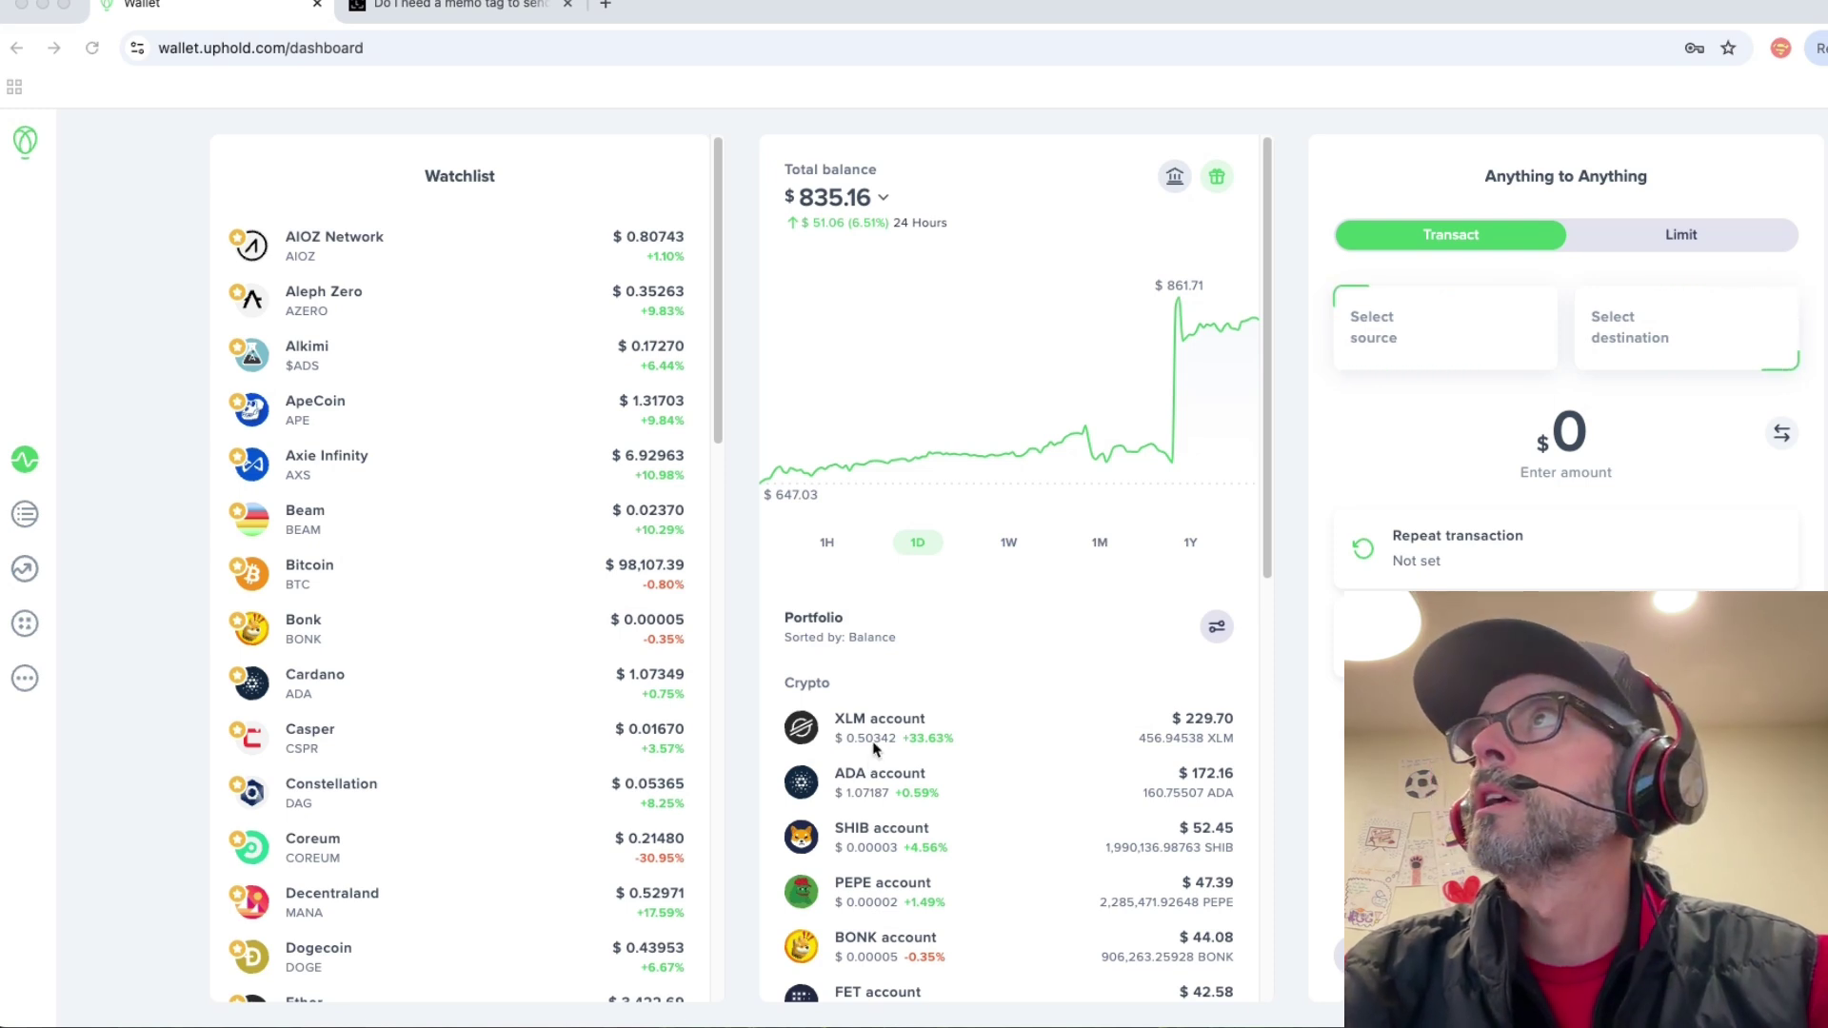
In Ledger Live, narrow the portfolio chart from 1M to 1W, showing the Nov 17–23 balance of $537.24
key(super+Tab)
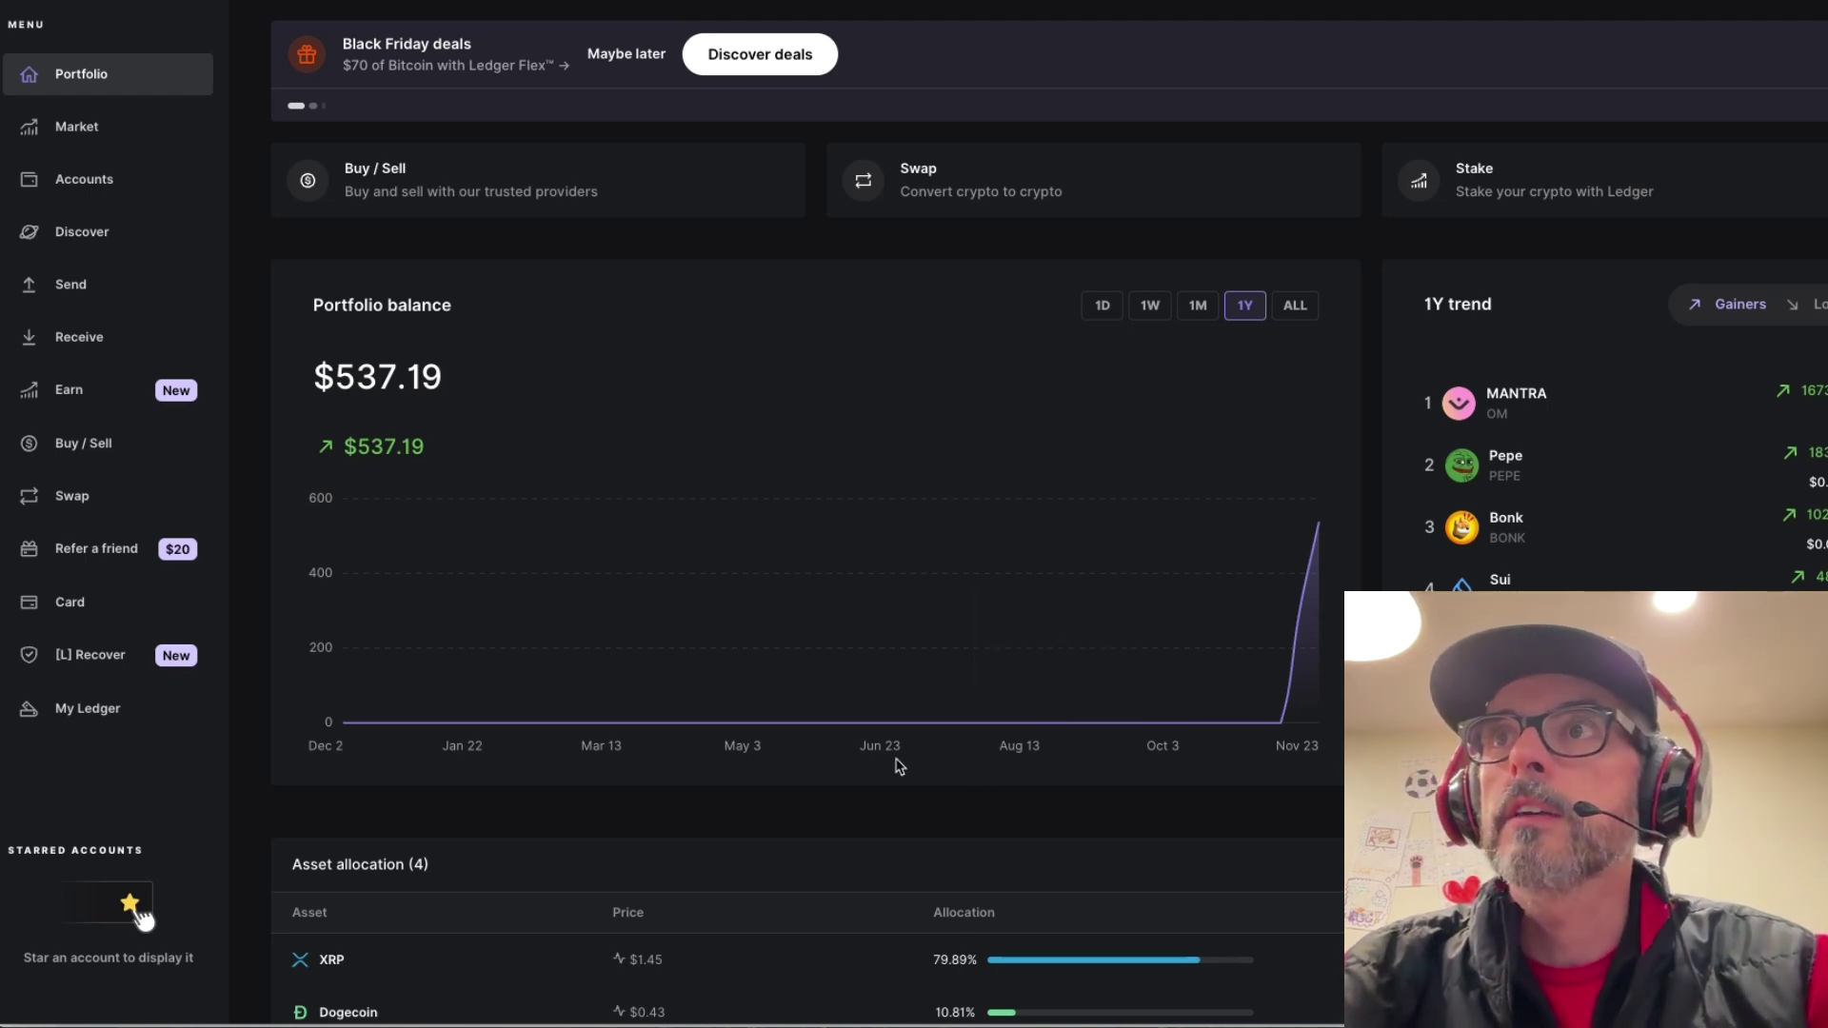
scroll(852, 774, down, 1)
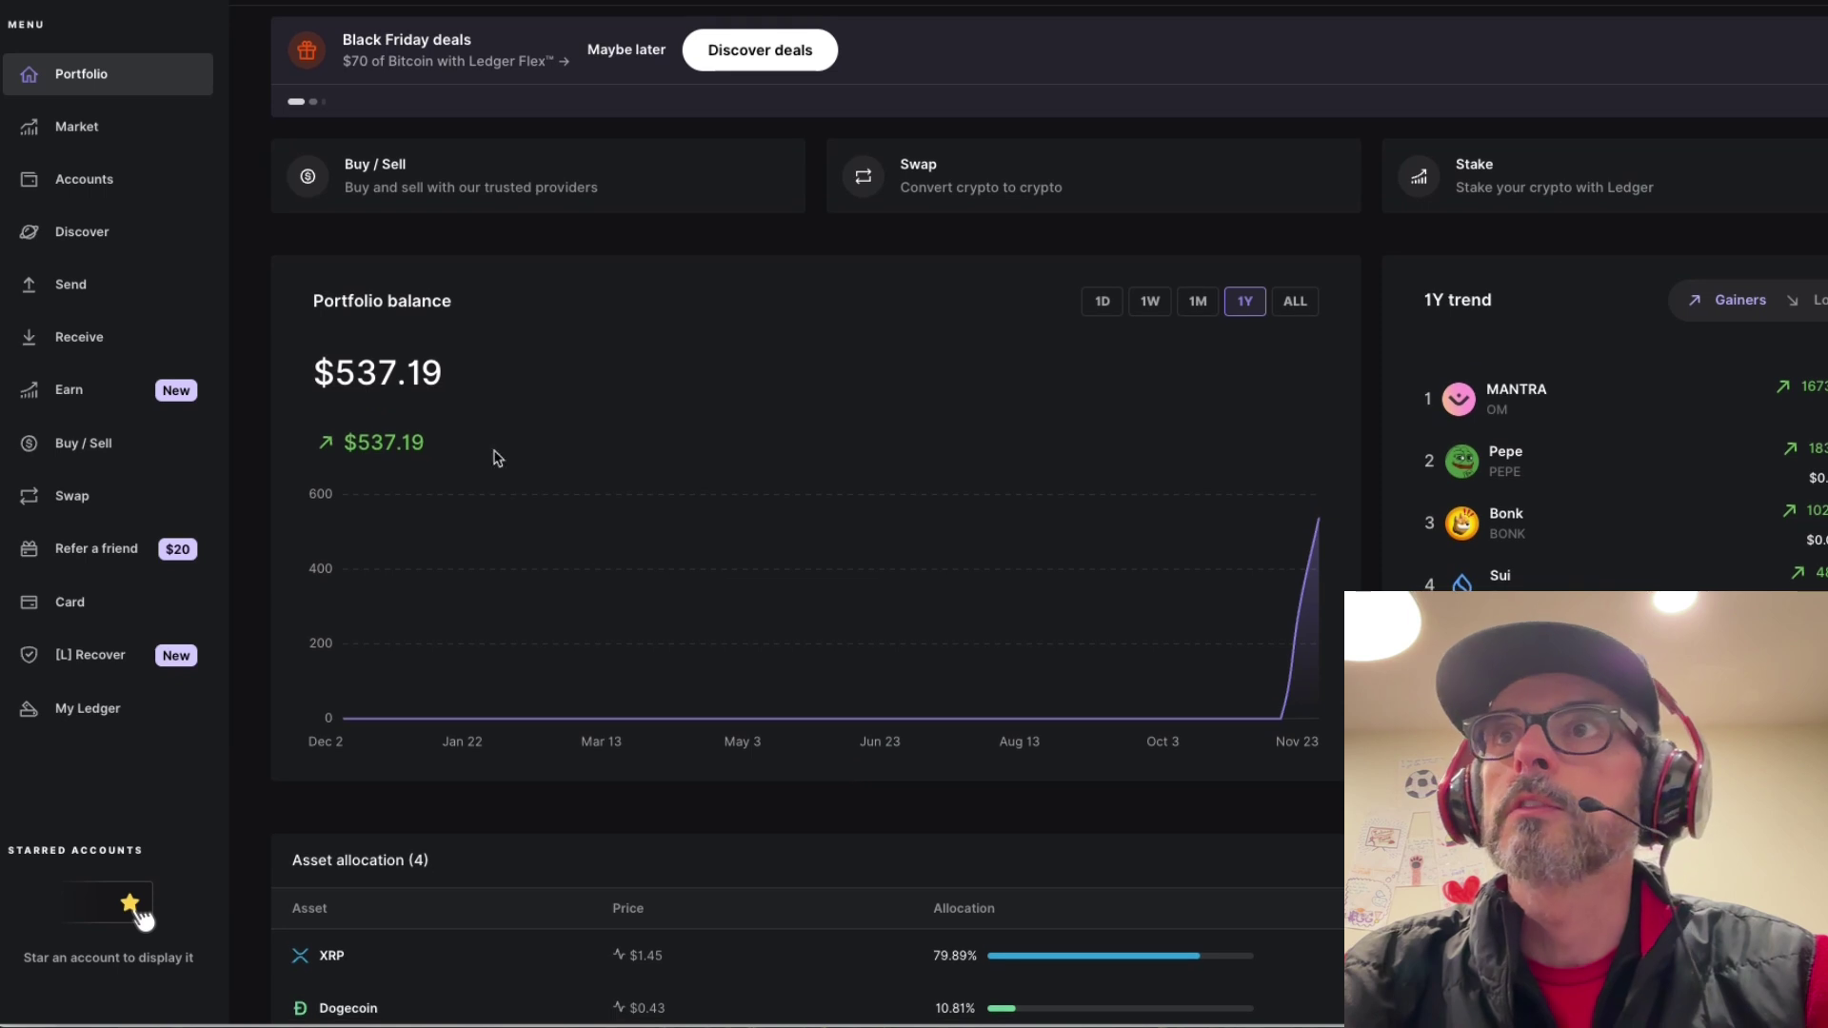
scroll(852, 620, down, 5)
scroll(805, 612, up, 1)
scroll(805, 615, up, 4)
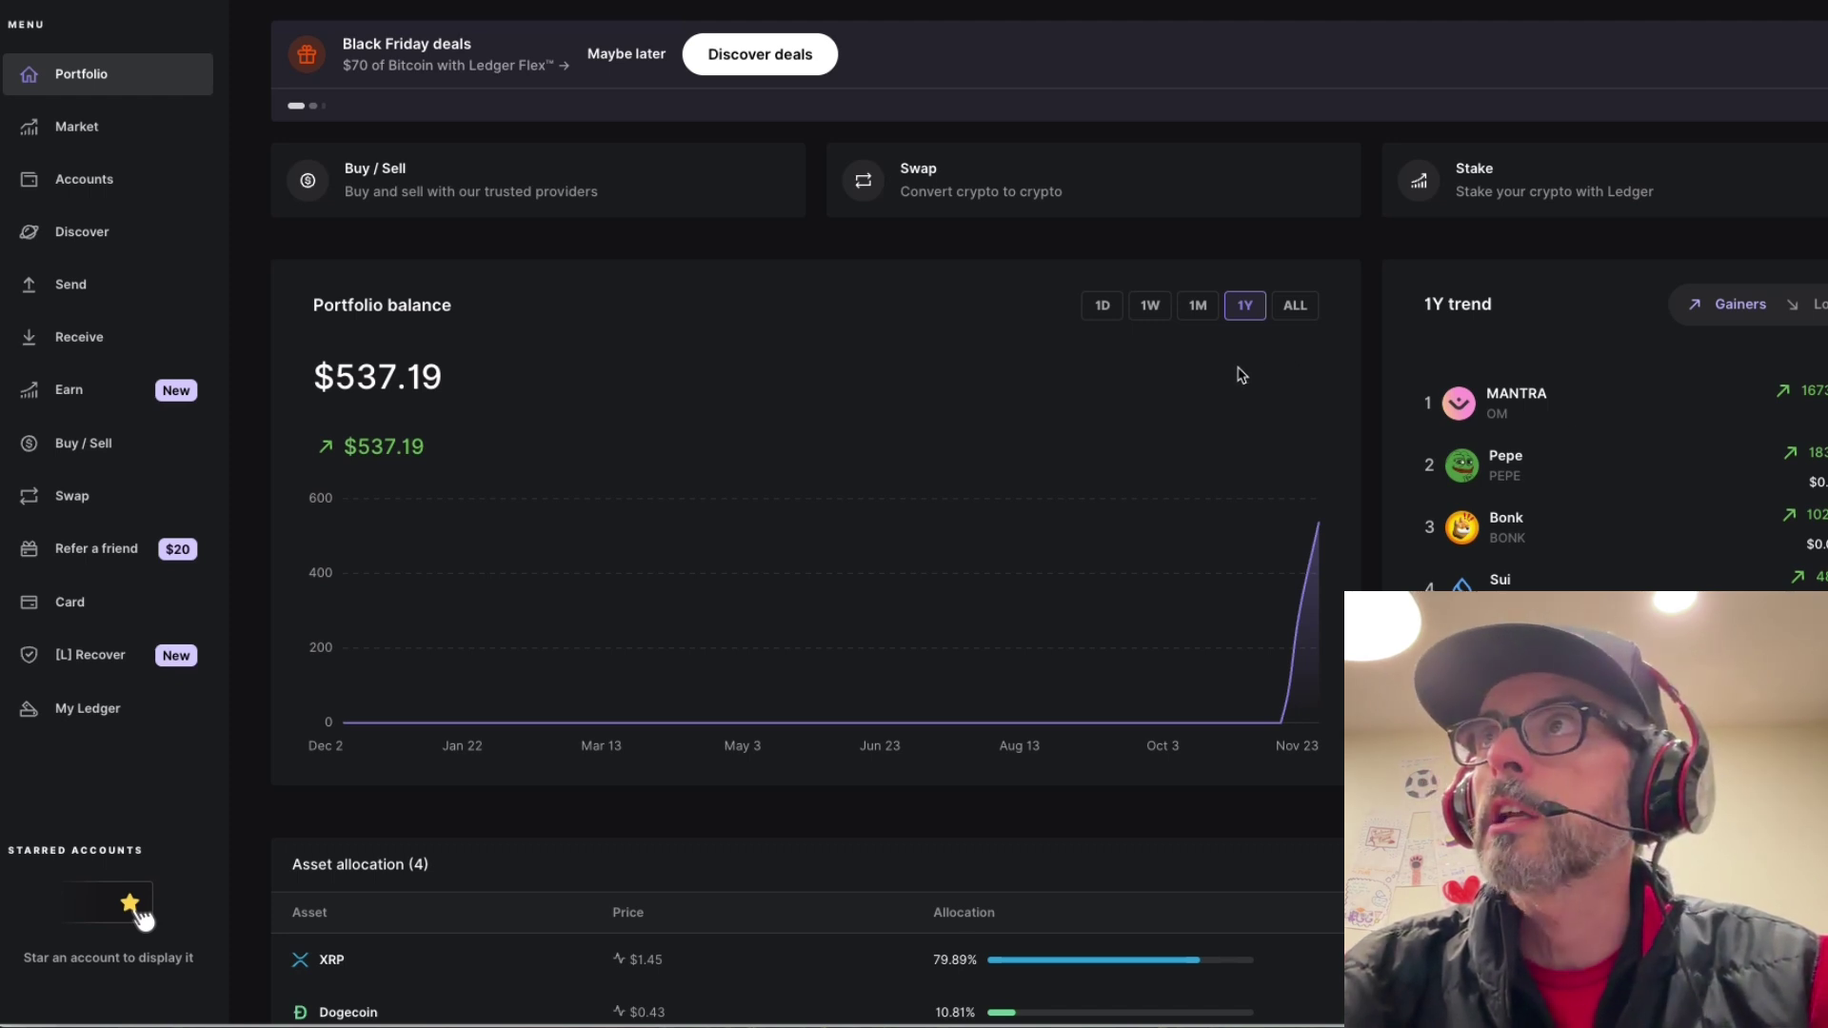
click(1198, 304)
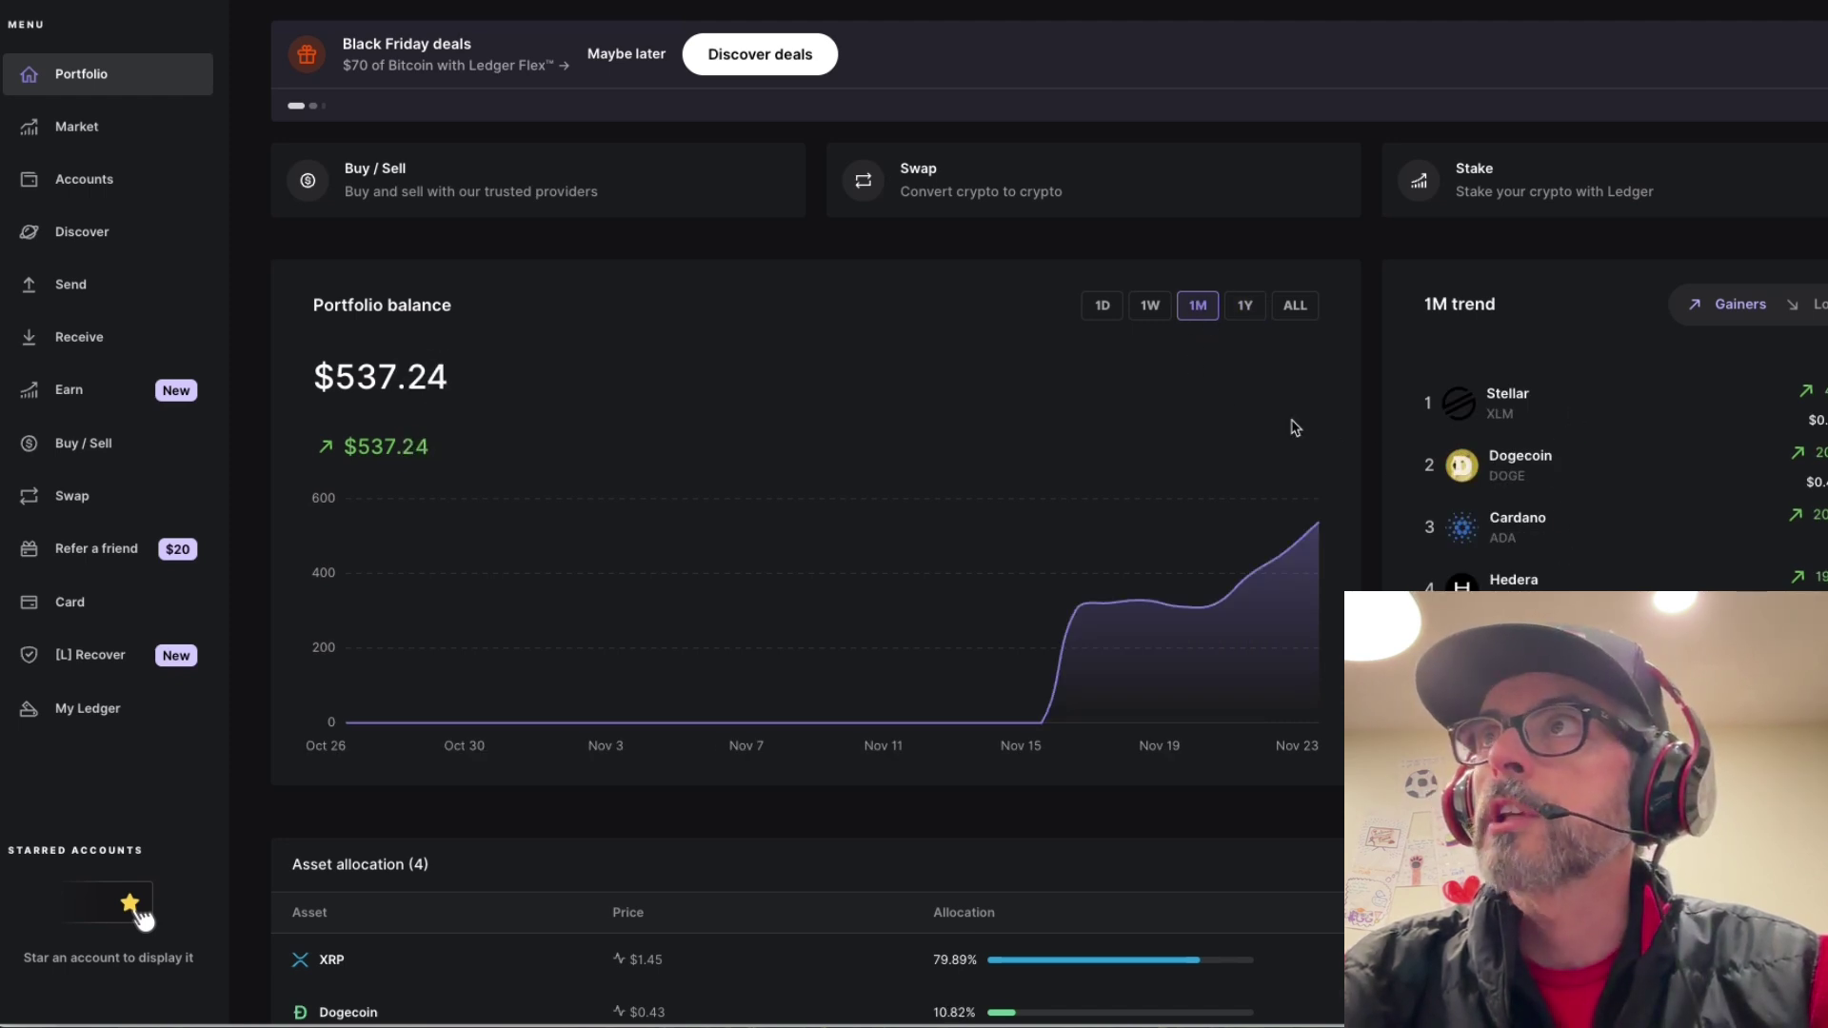
click(1150, 305)
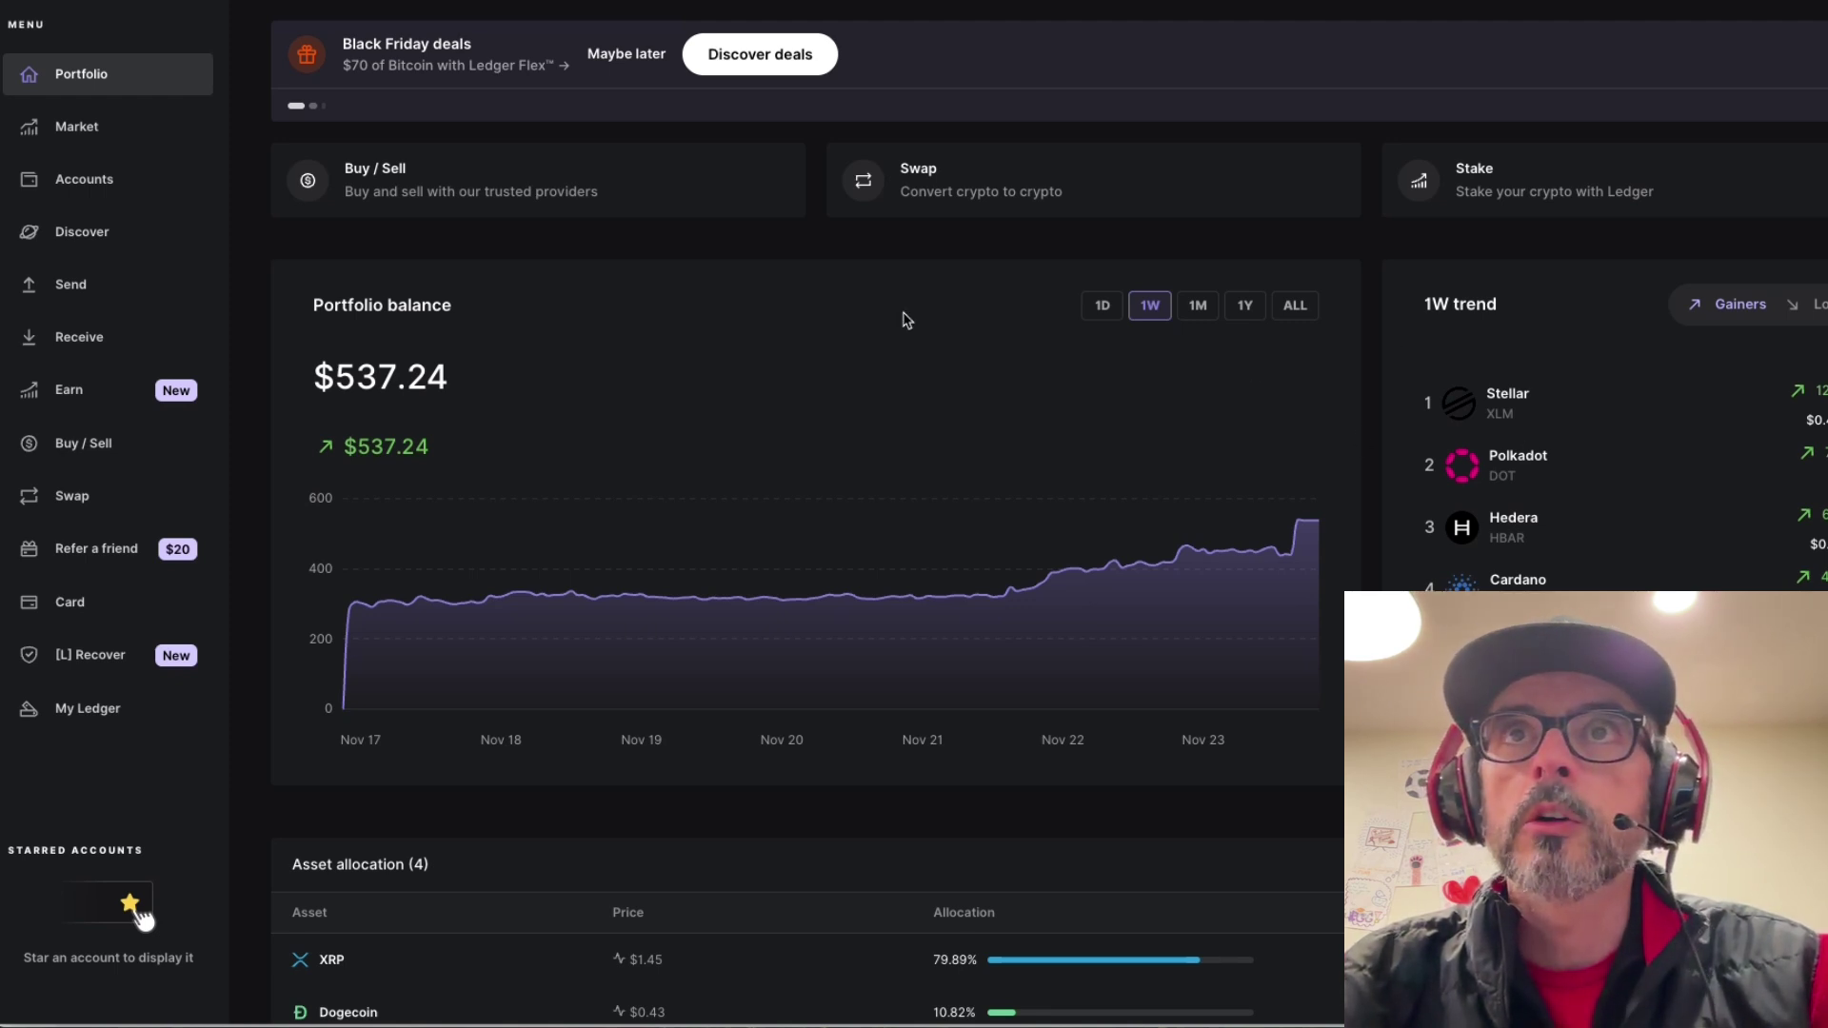
Open My Ledger and retry until the unlocked Nano S+ connects
click(122, 710)
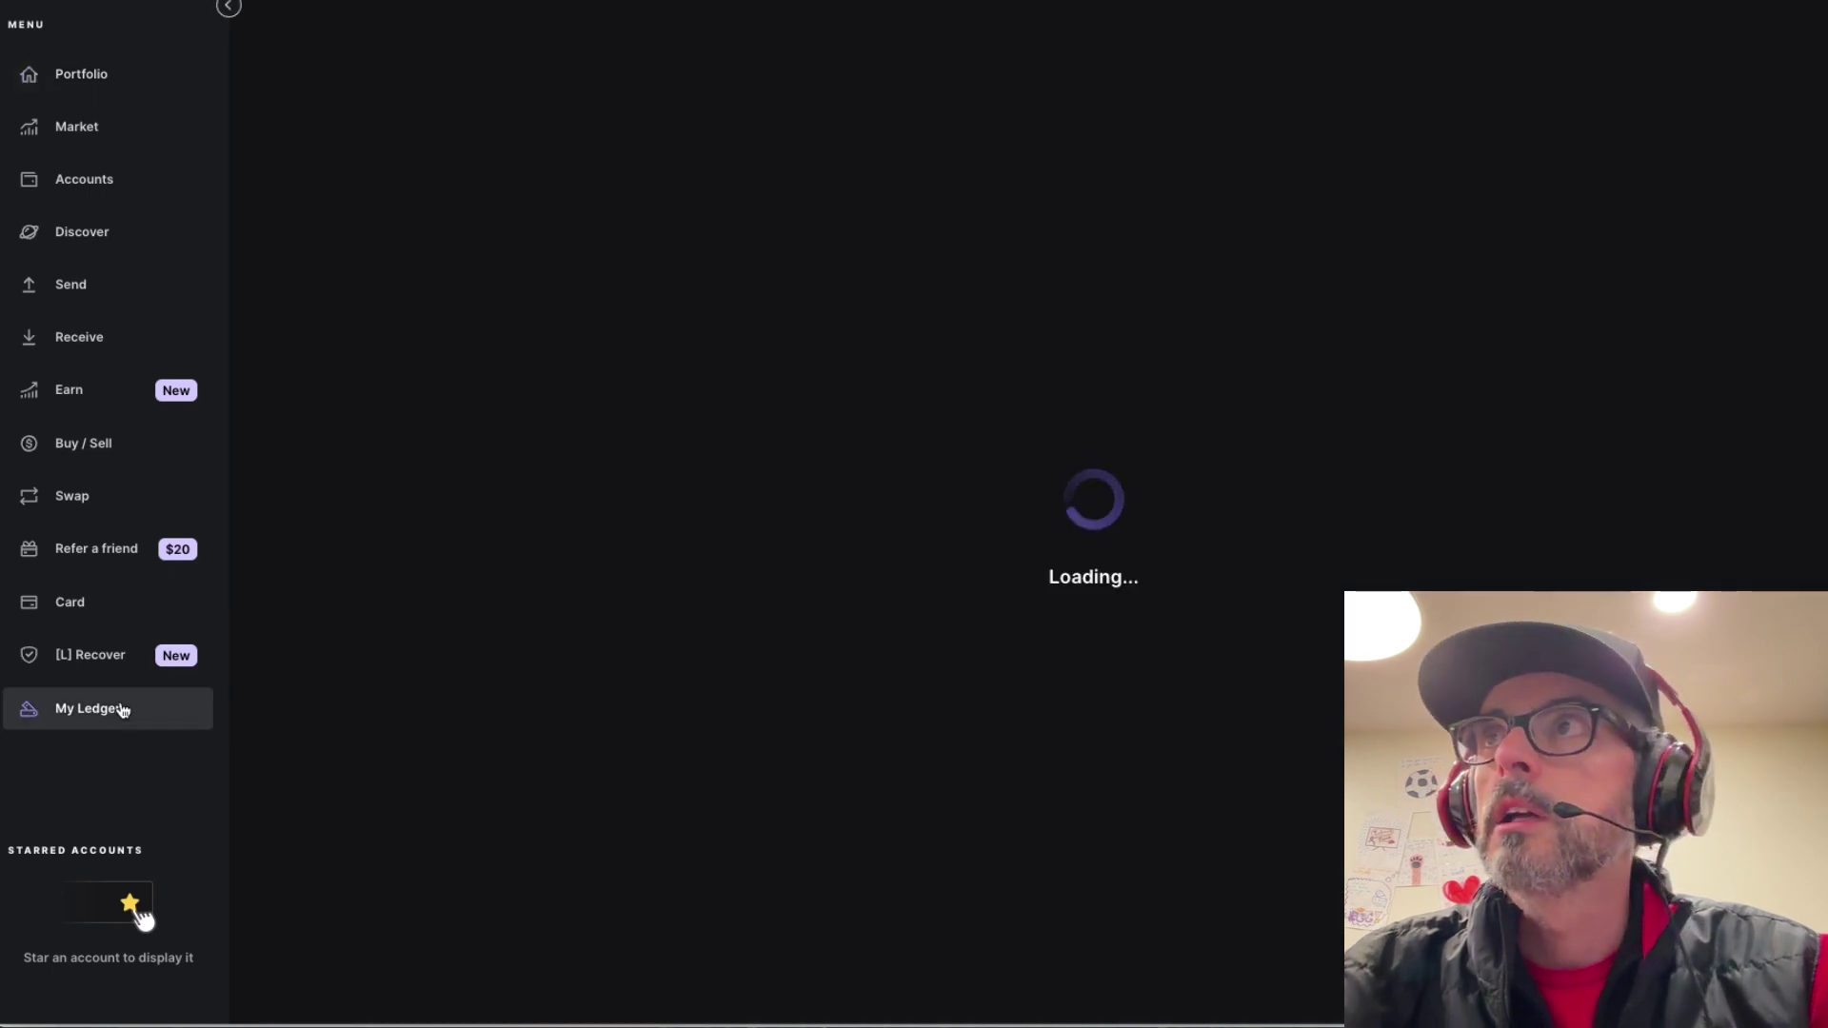
click(1051, 633)
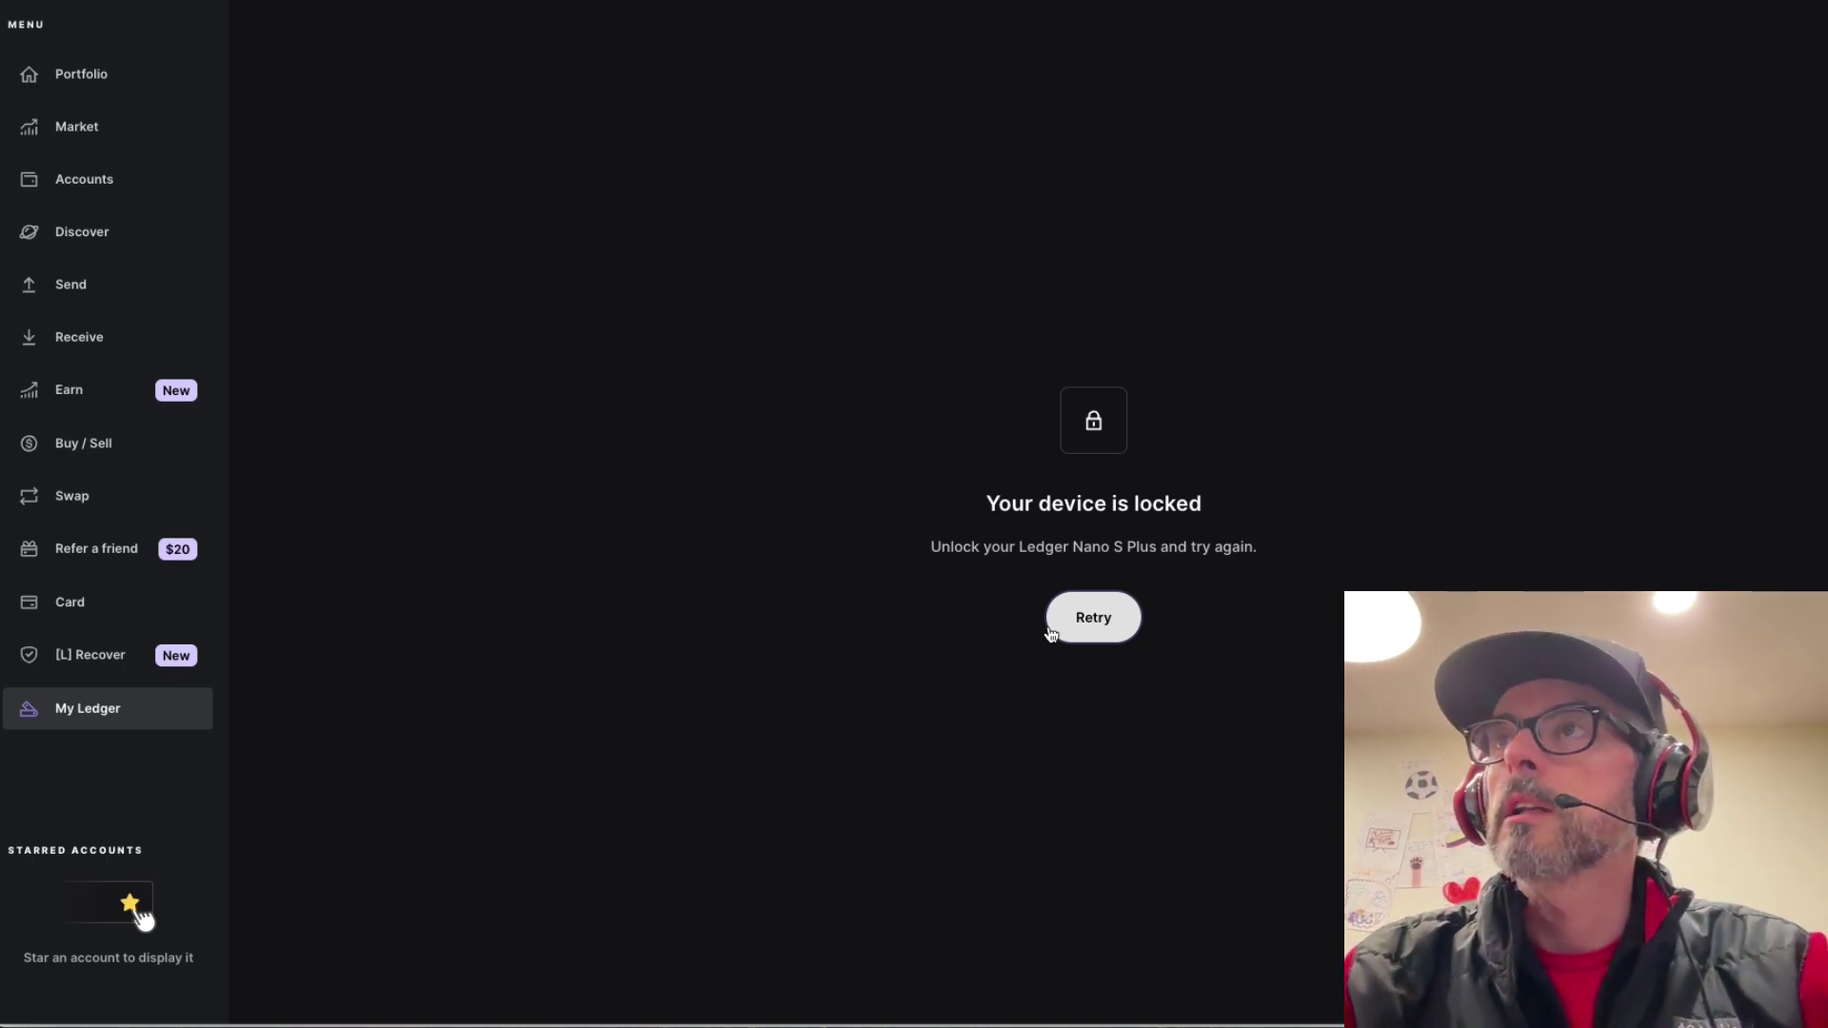
click(1069, 623)
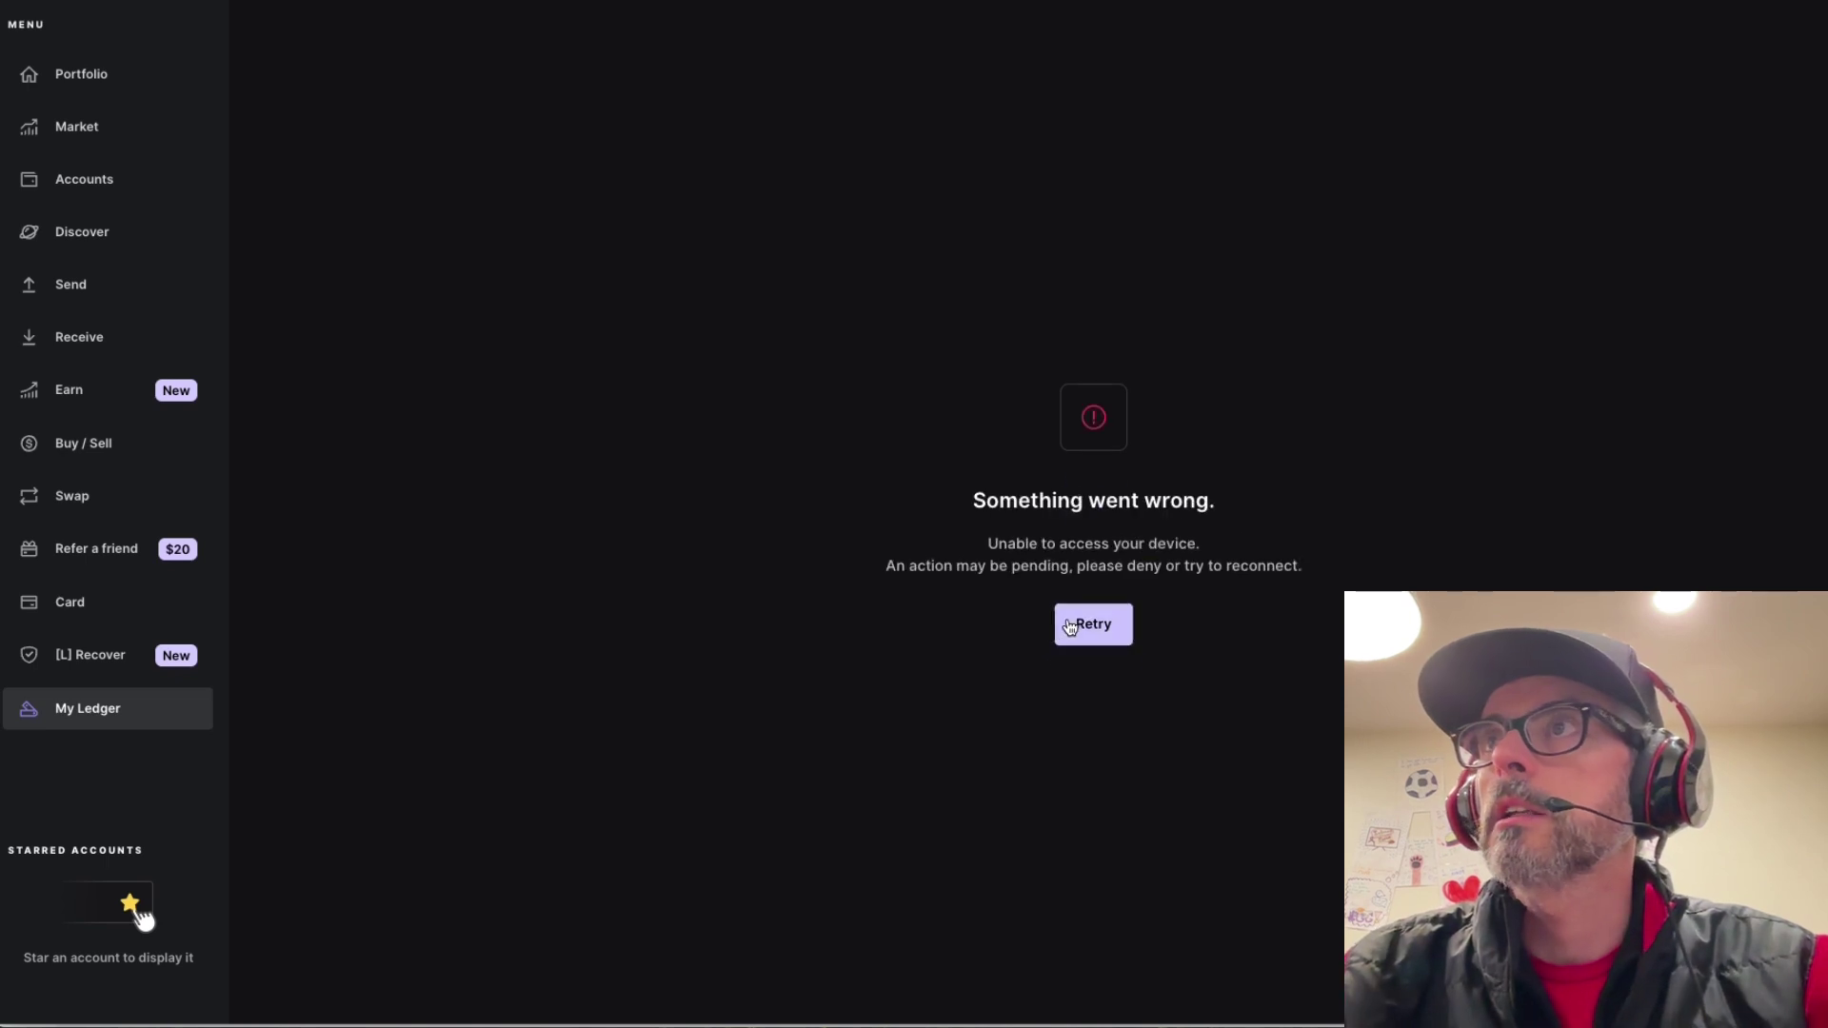
click(1059, 625)
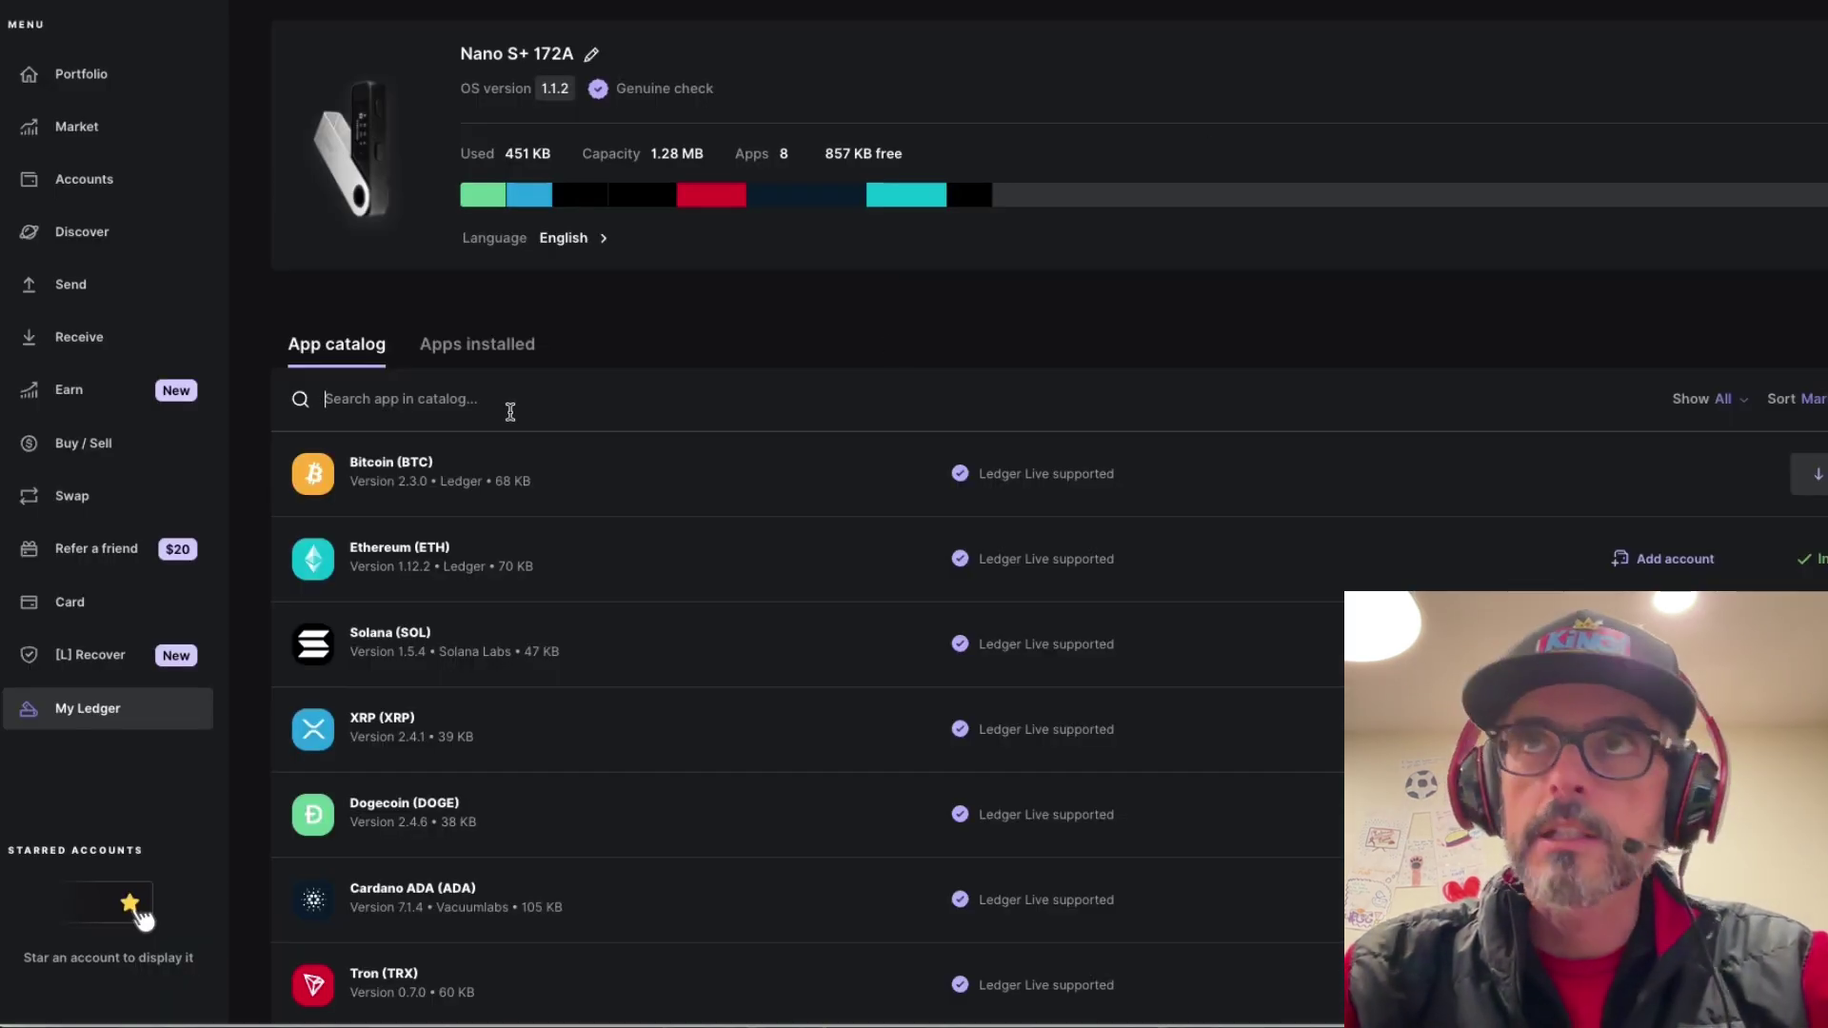
Search the app catalog for xlm, then ada, showing Cardano ADA version 7.1.4
click(510, 411)
text(xlm)
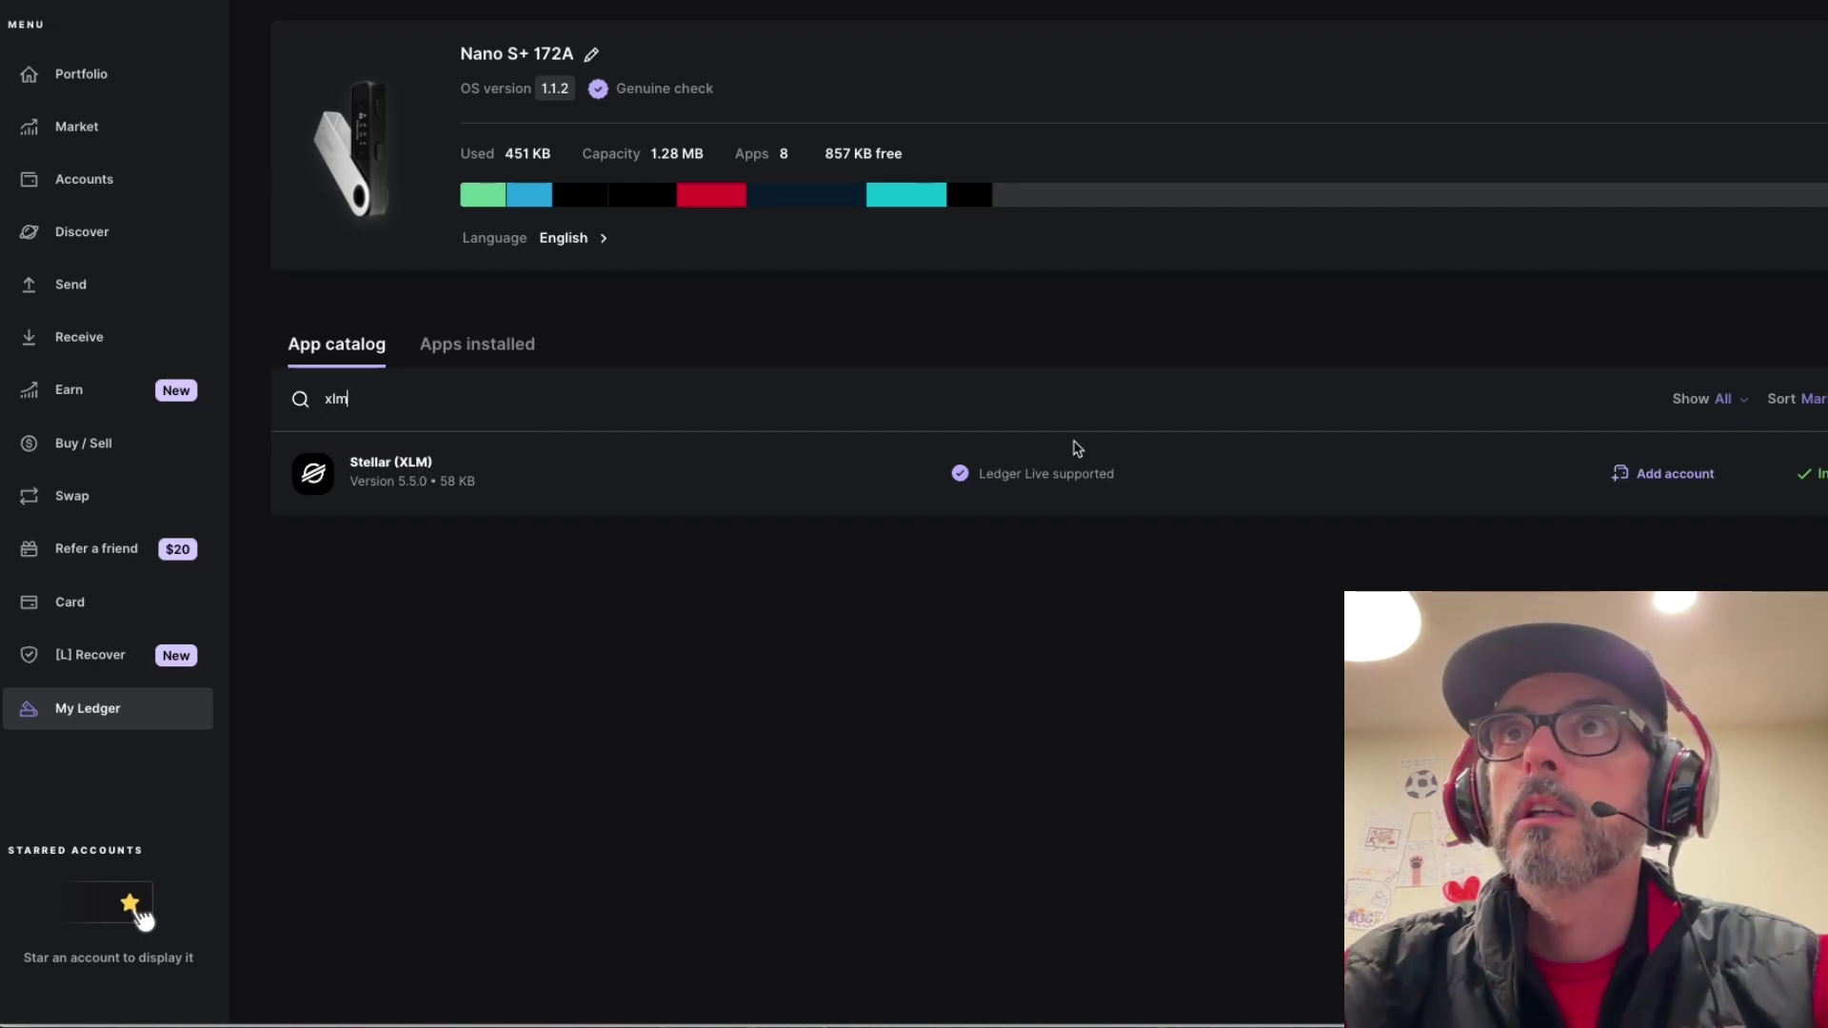
key(ctrl+a)
text(ada)
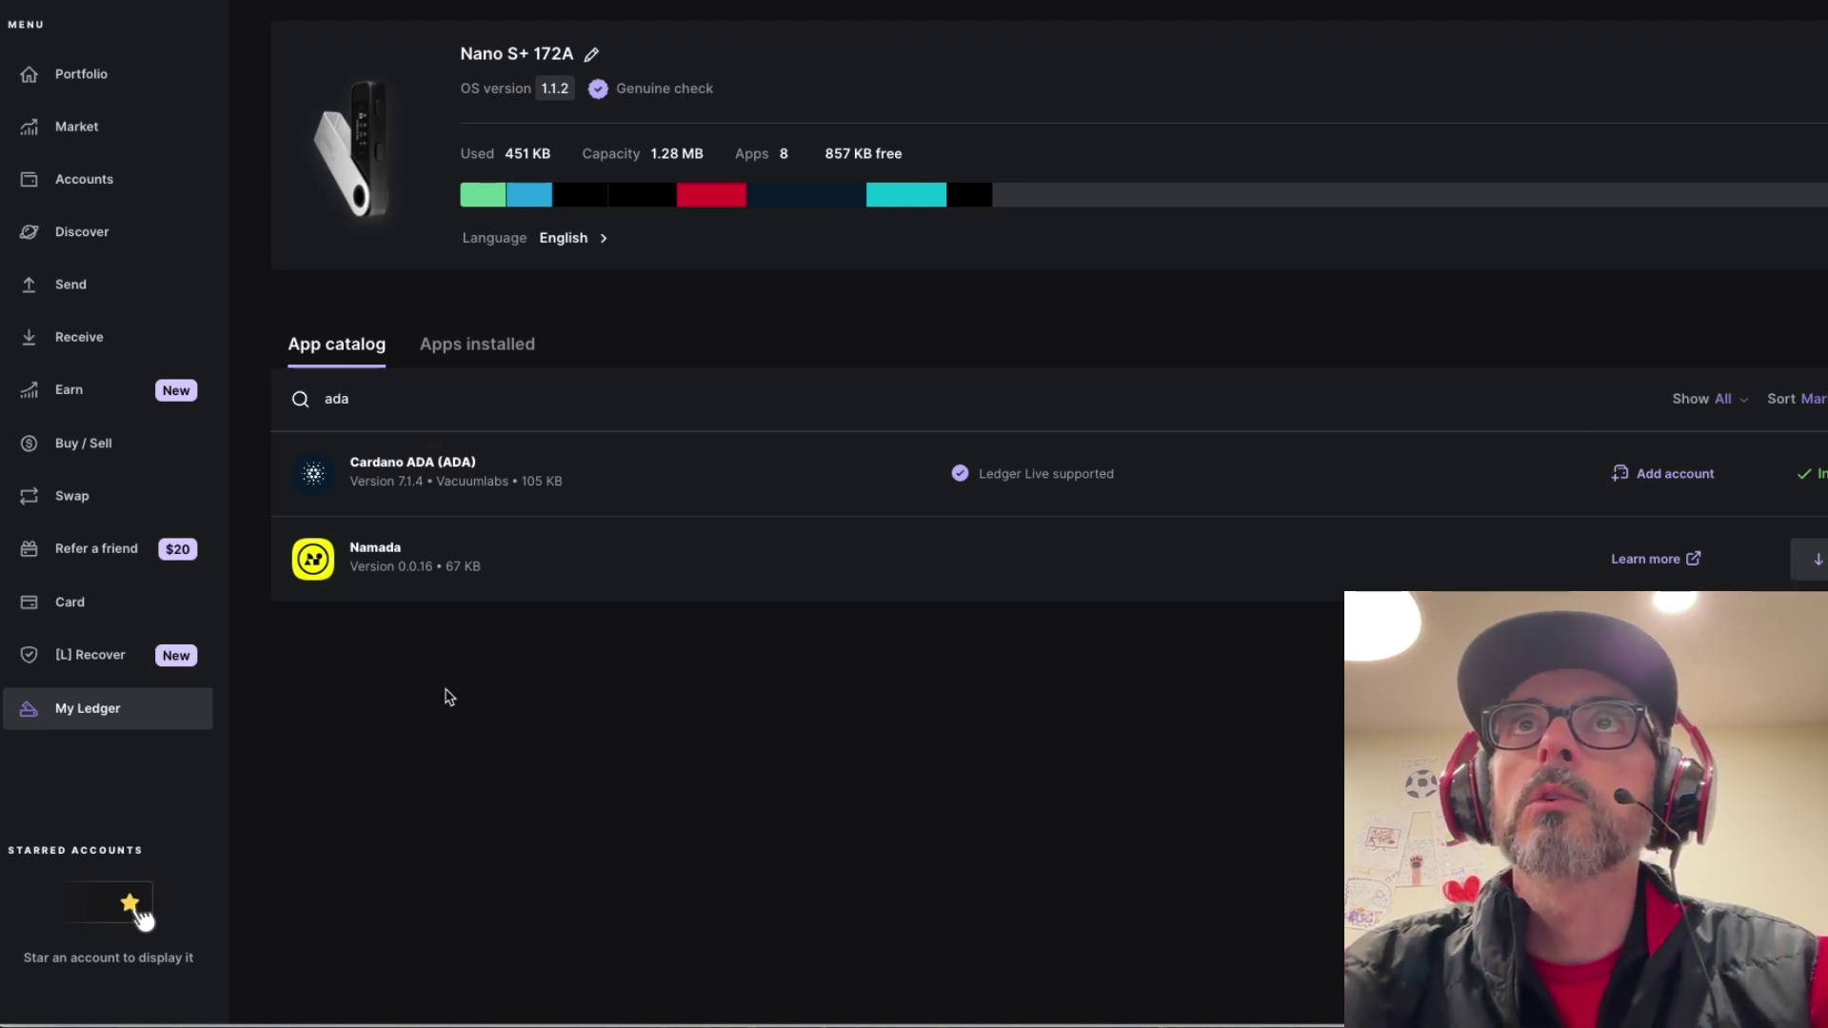
From Accounts, search xrp in Add account, cancel it, then start a Receive
click(108, 182)
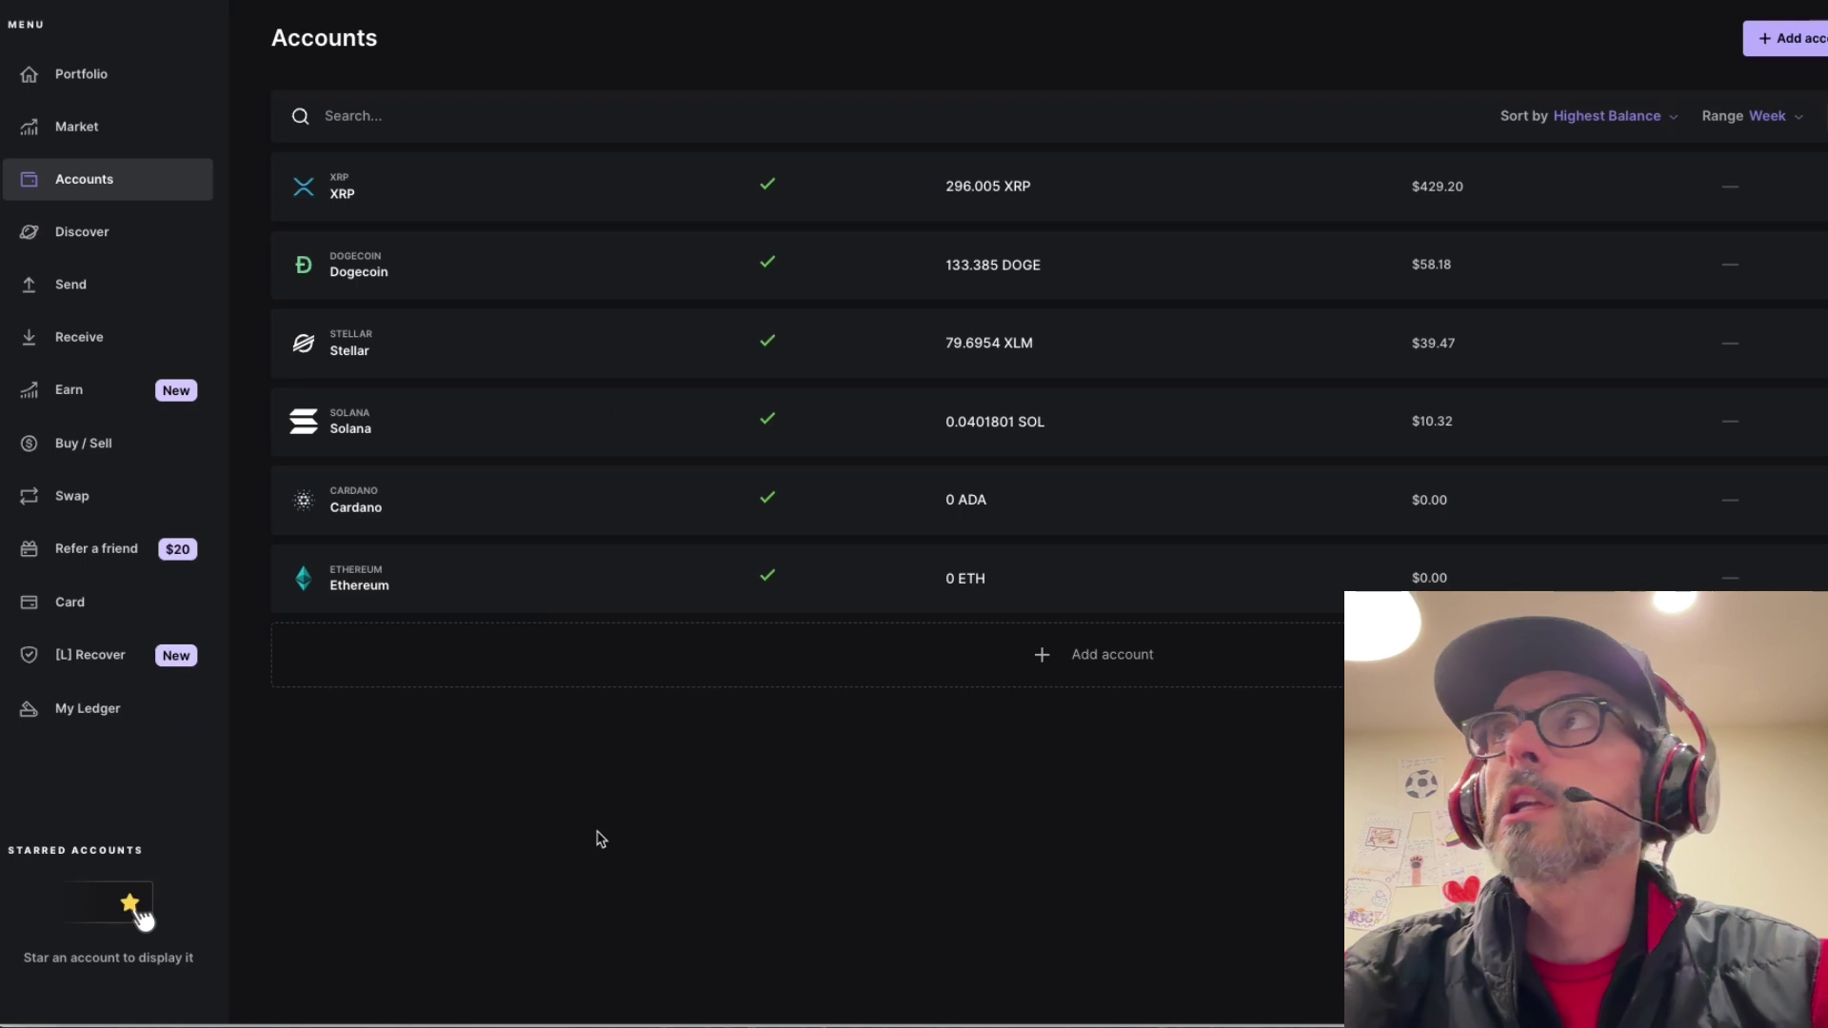
click(1785, 38)
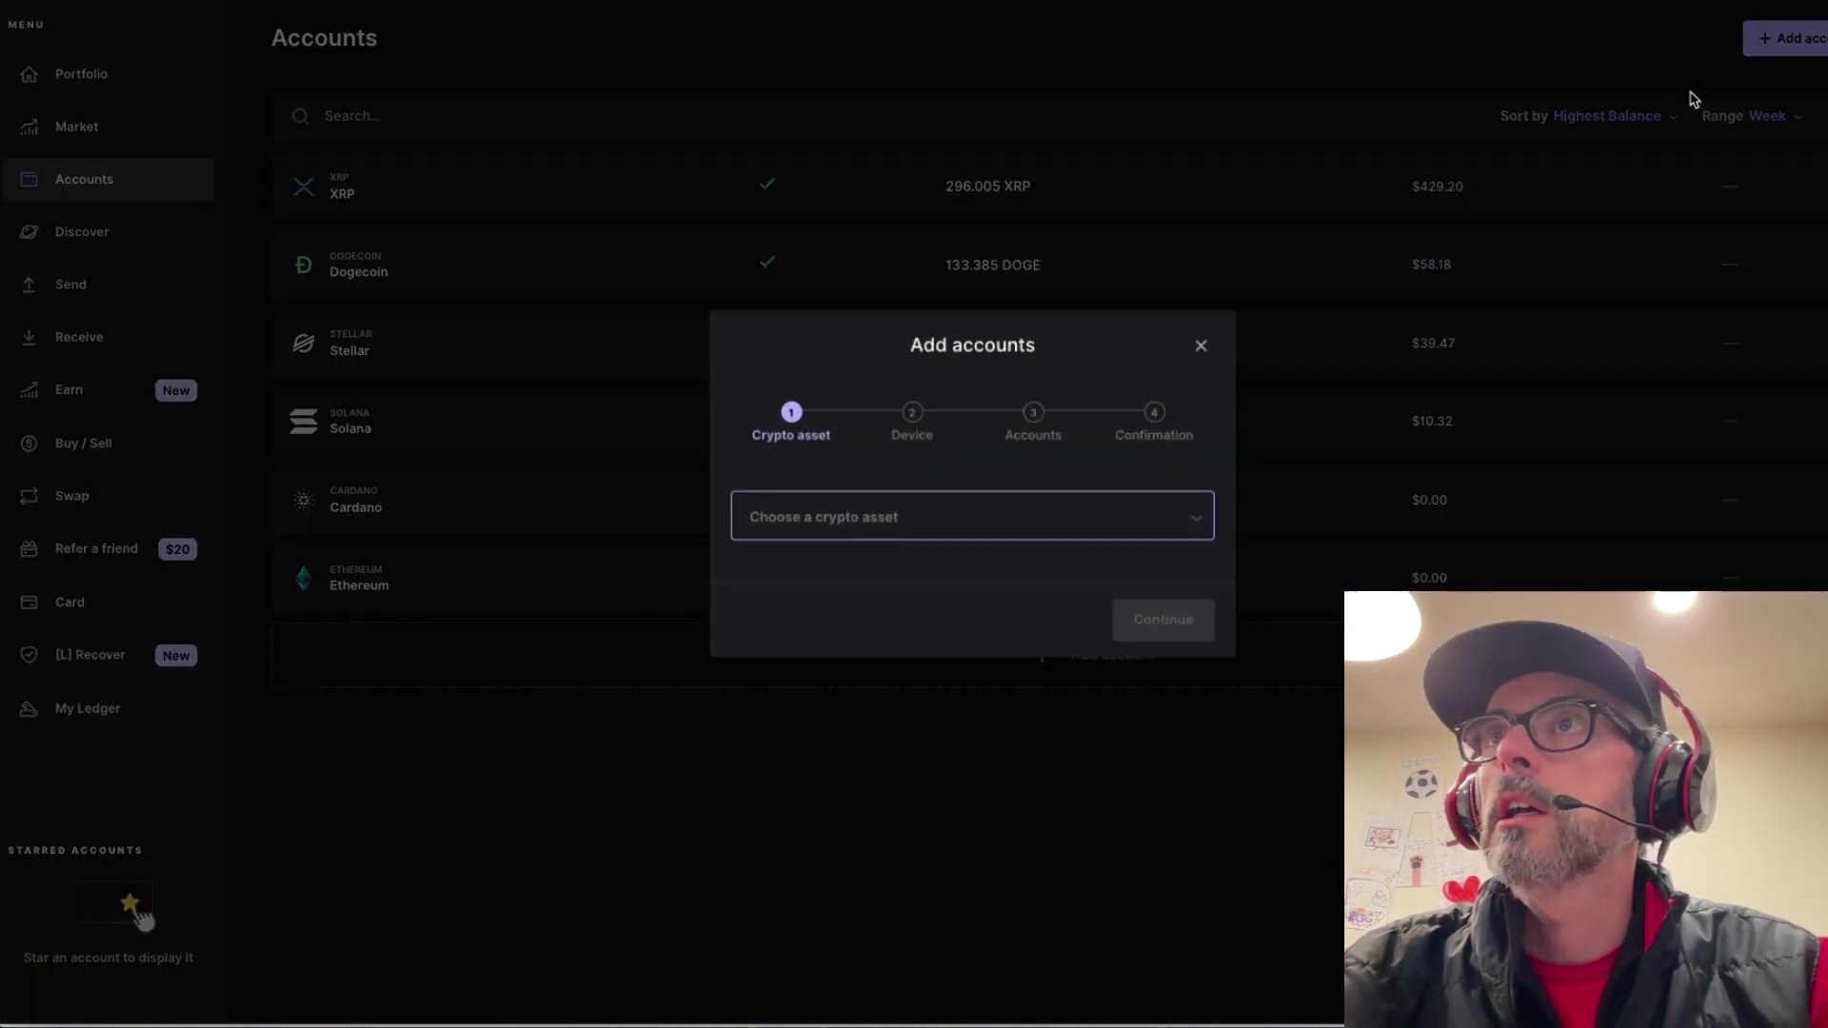
click(838, 517)
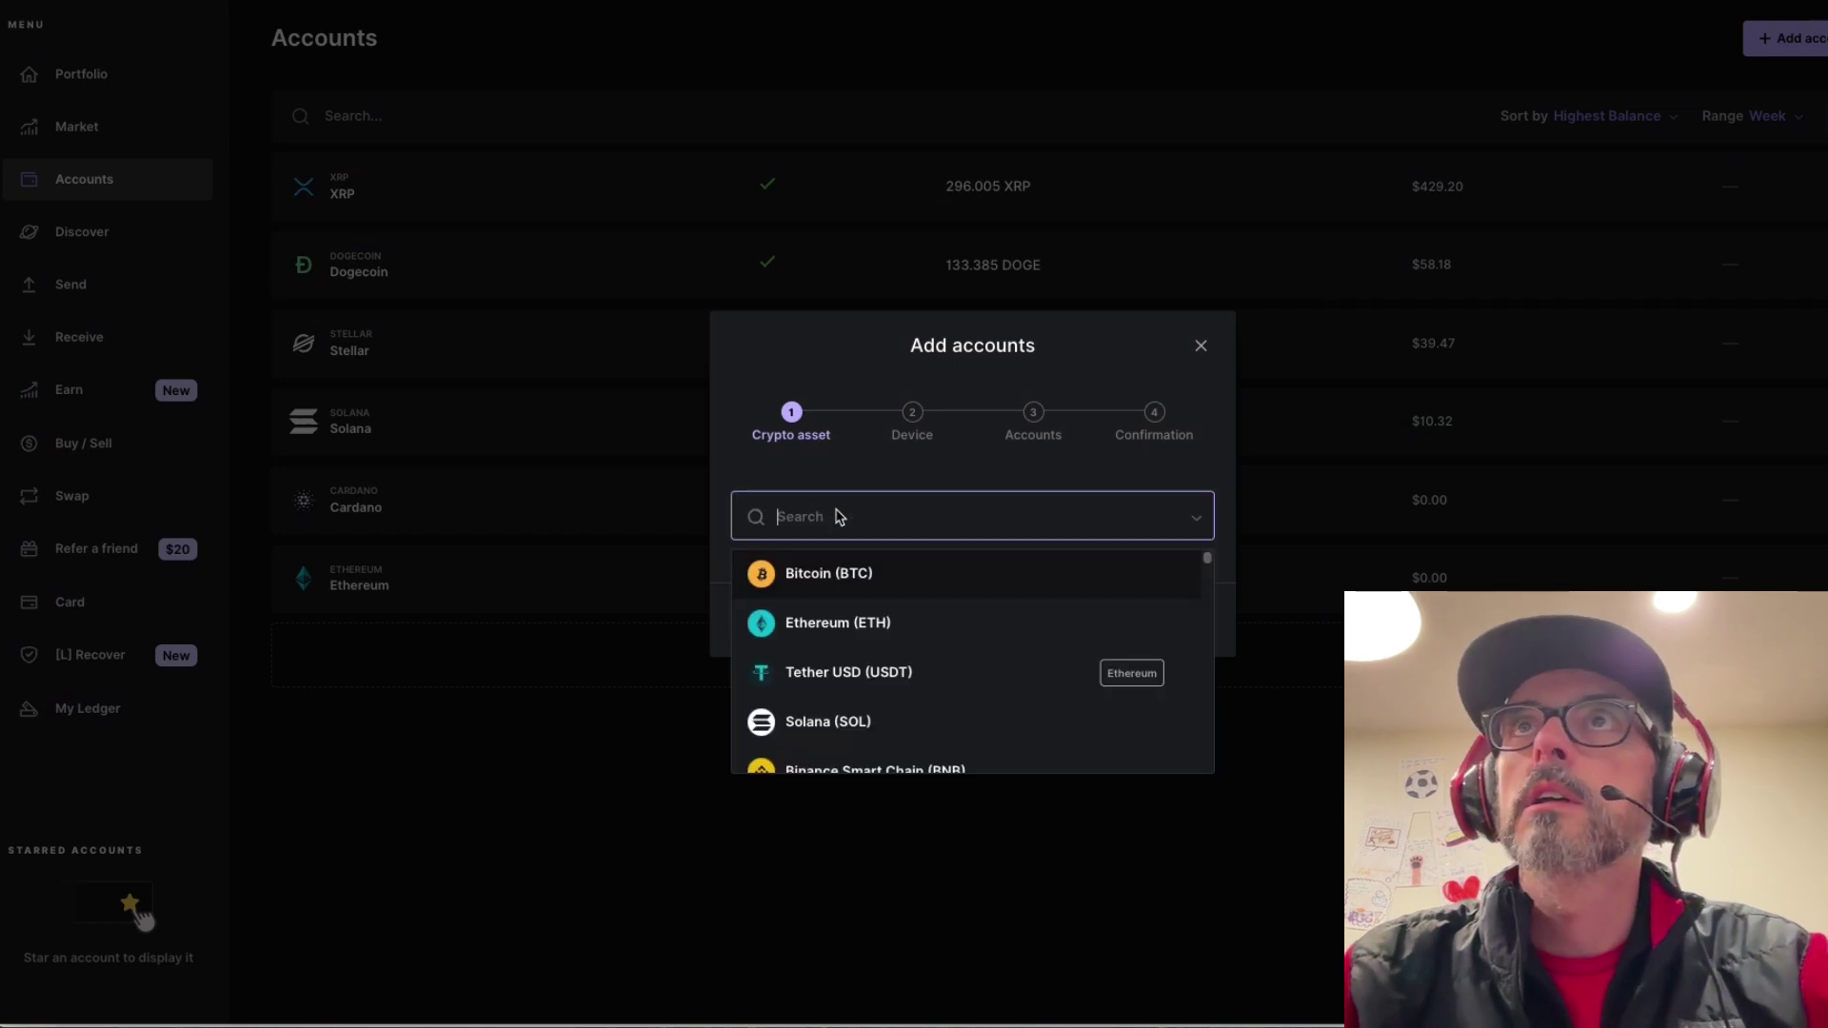
text(xrp)
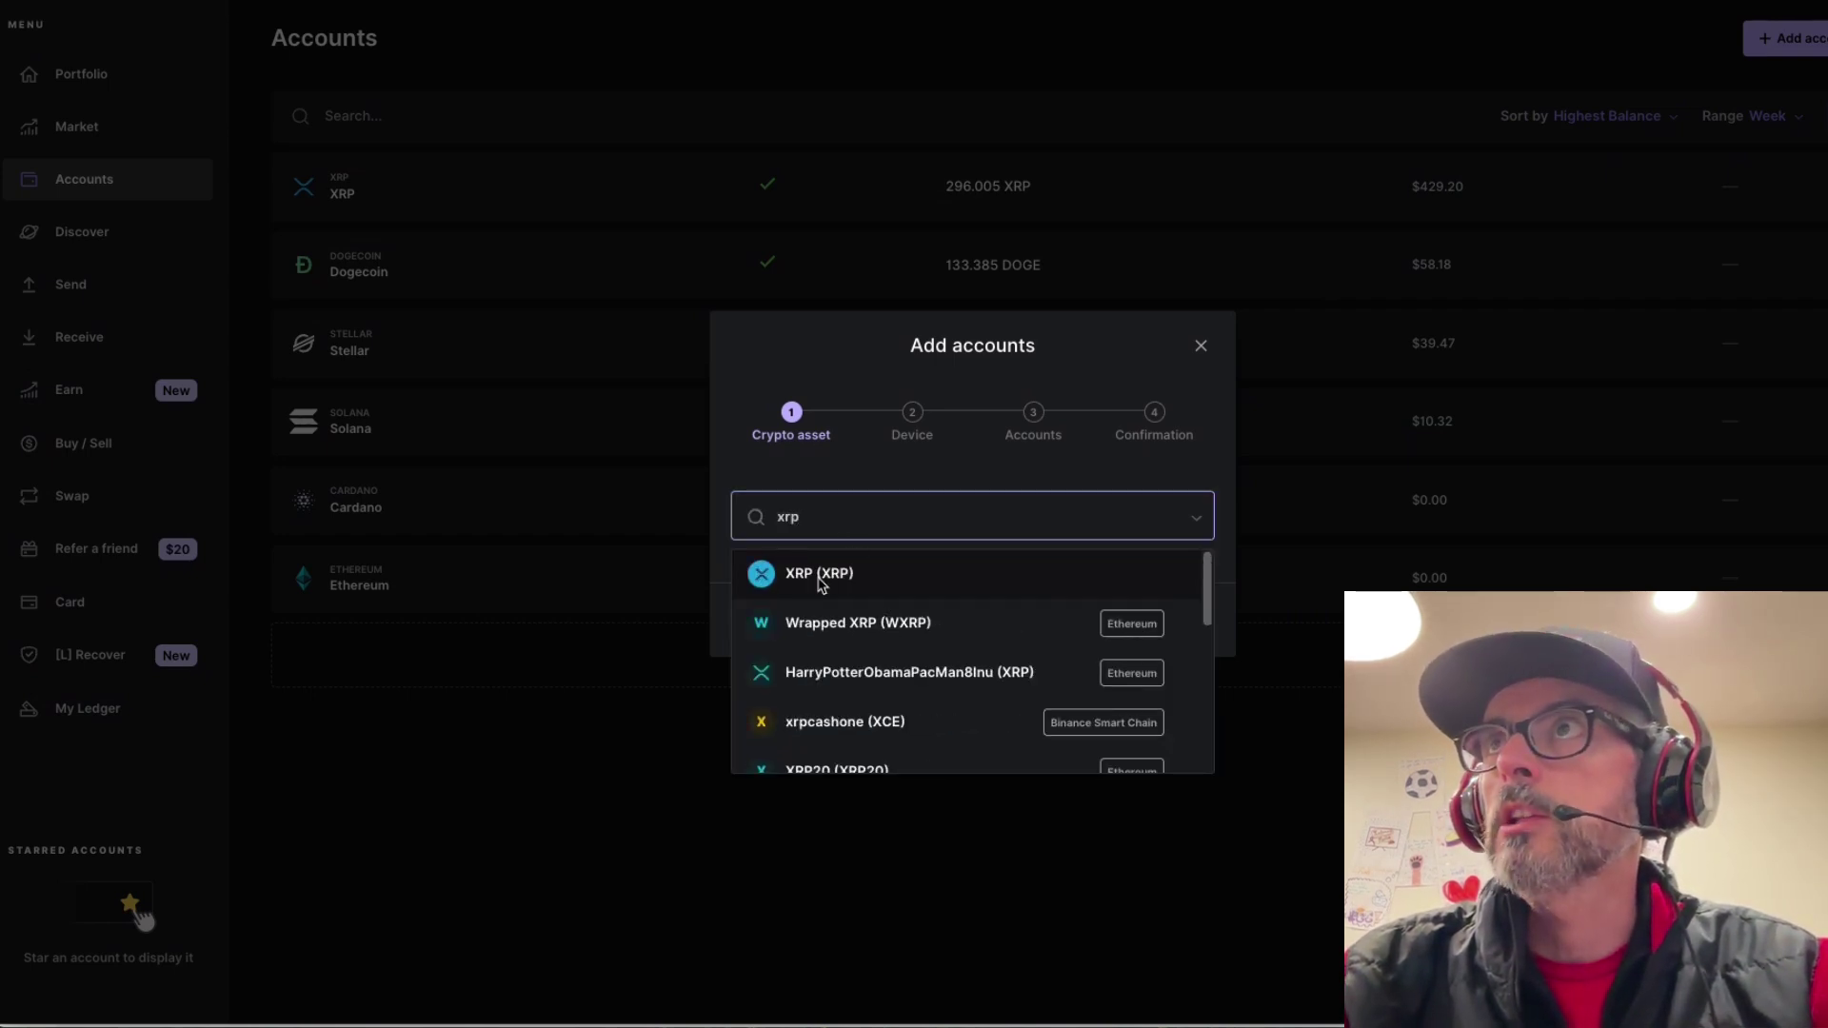
click(598, 641)
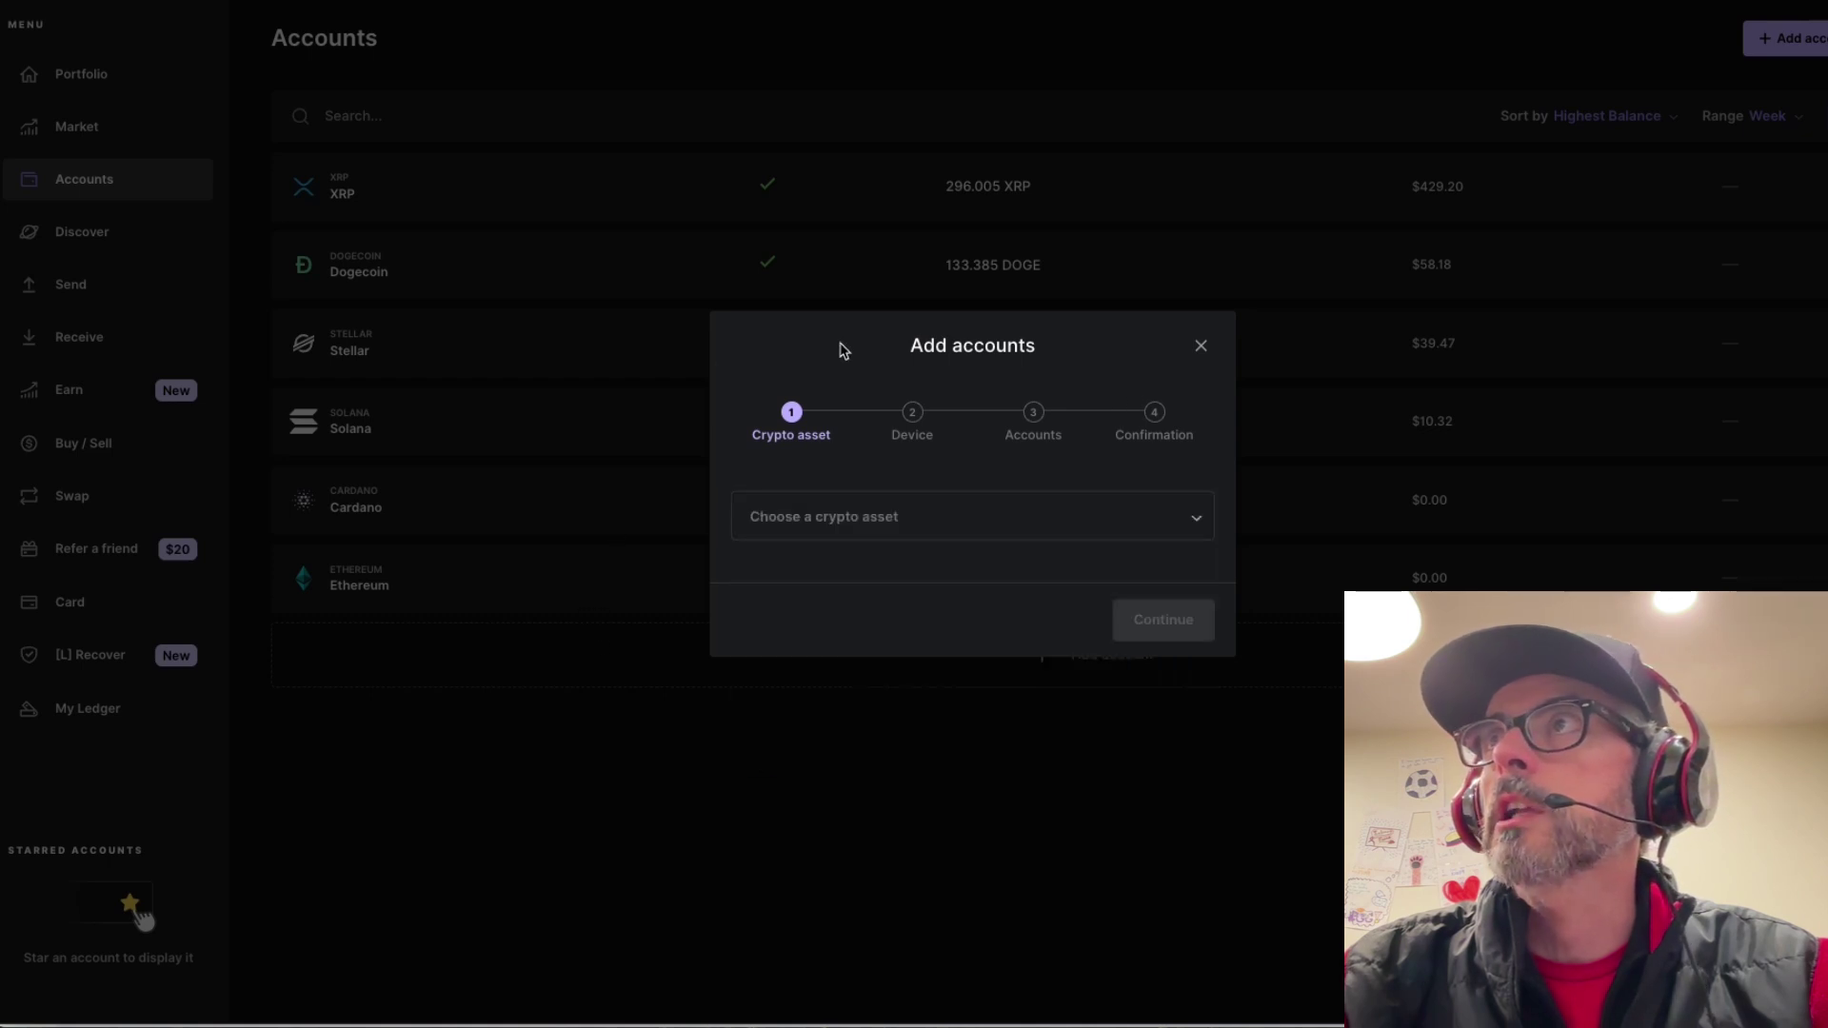
click(1201, 345)
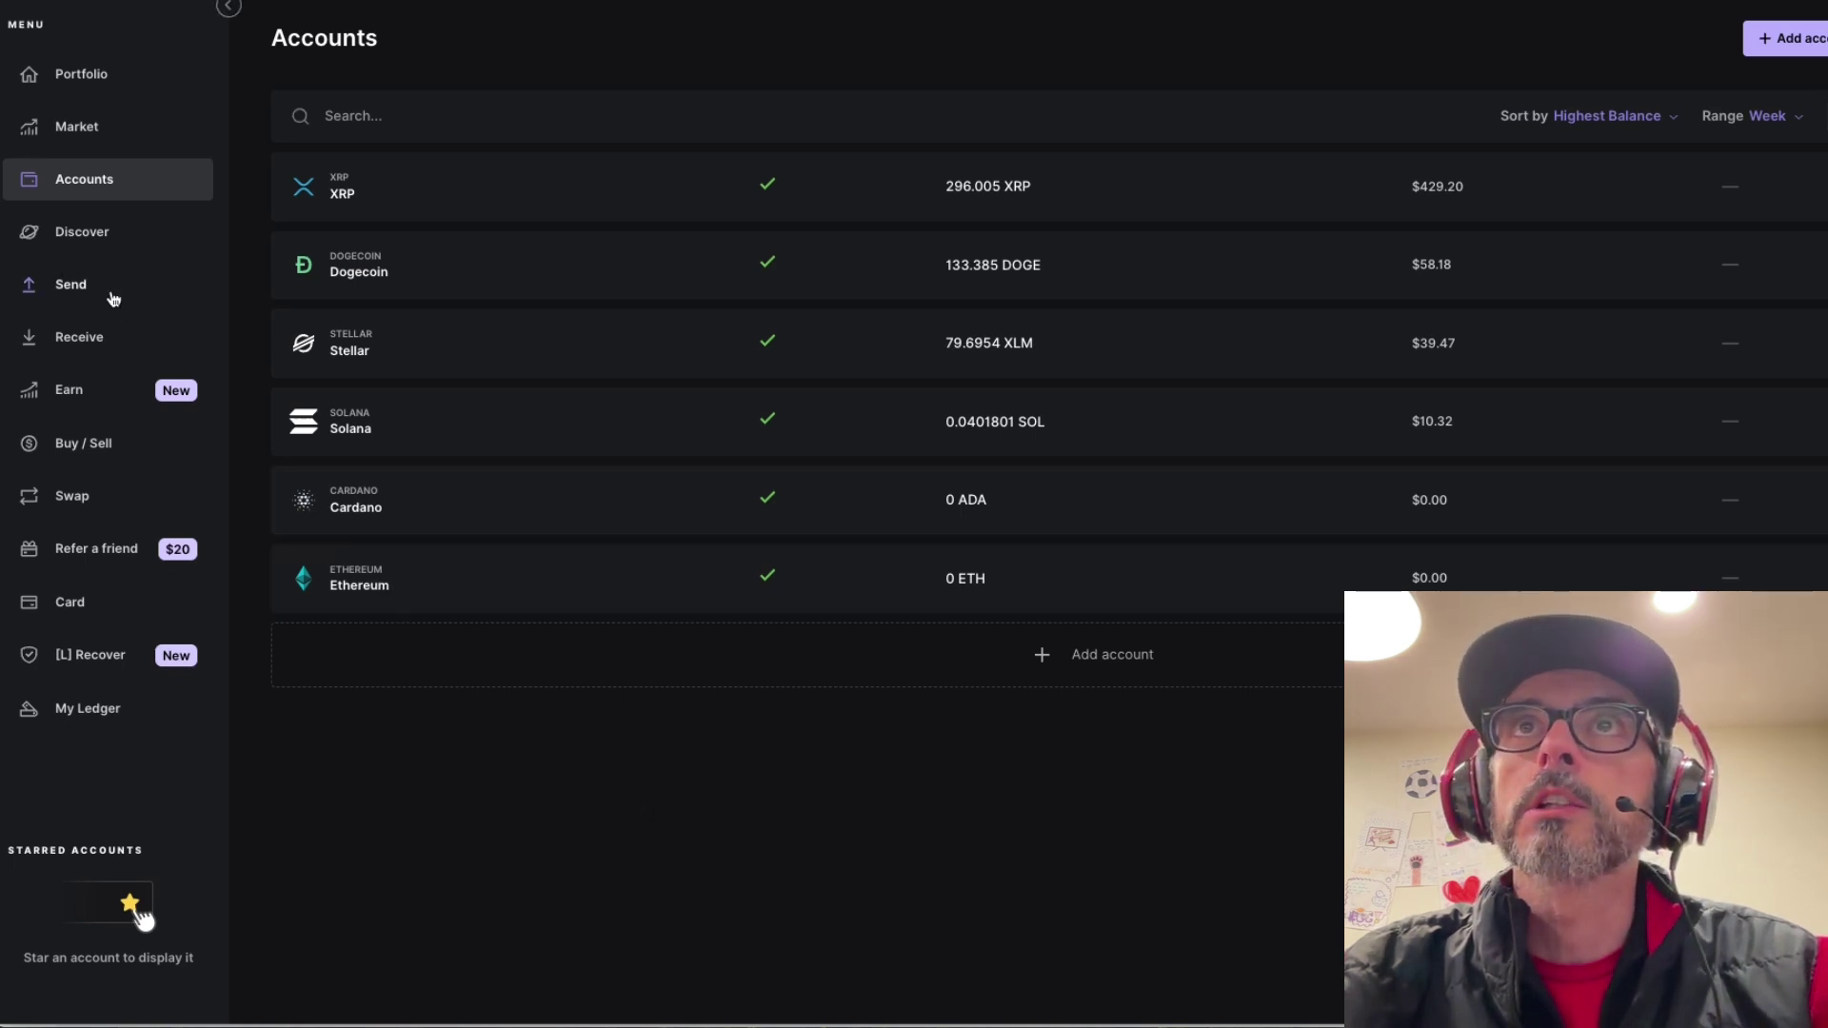
click(59, 343)
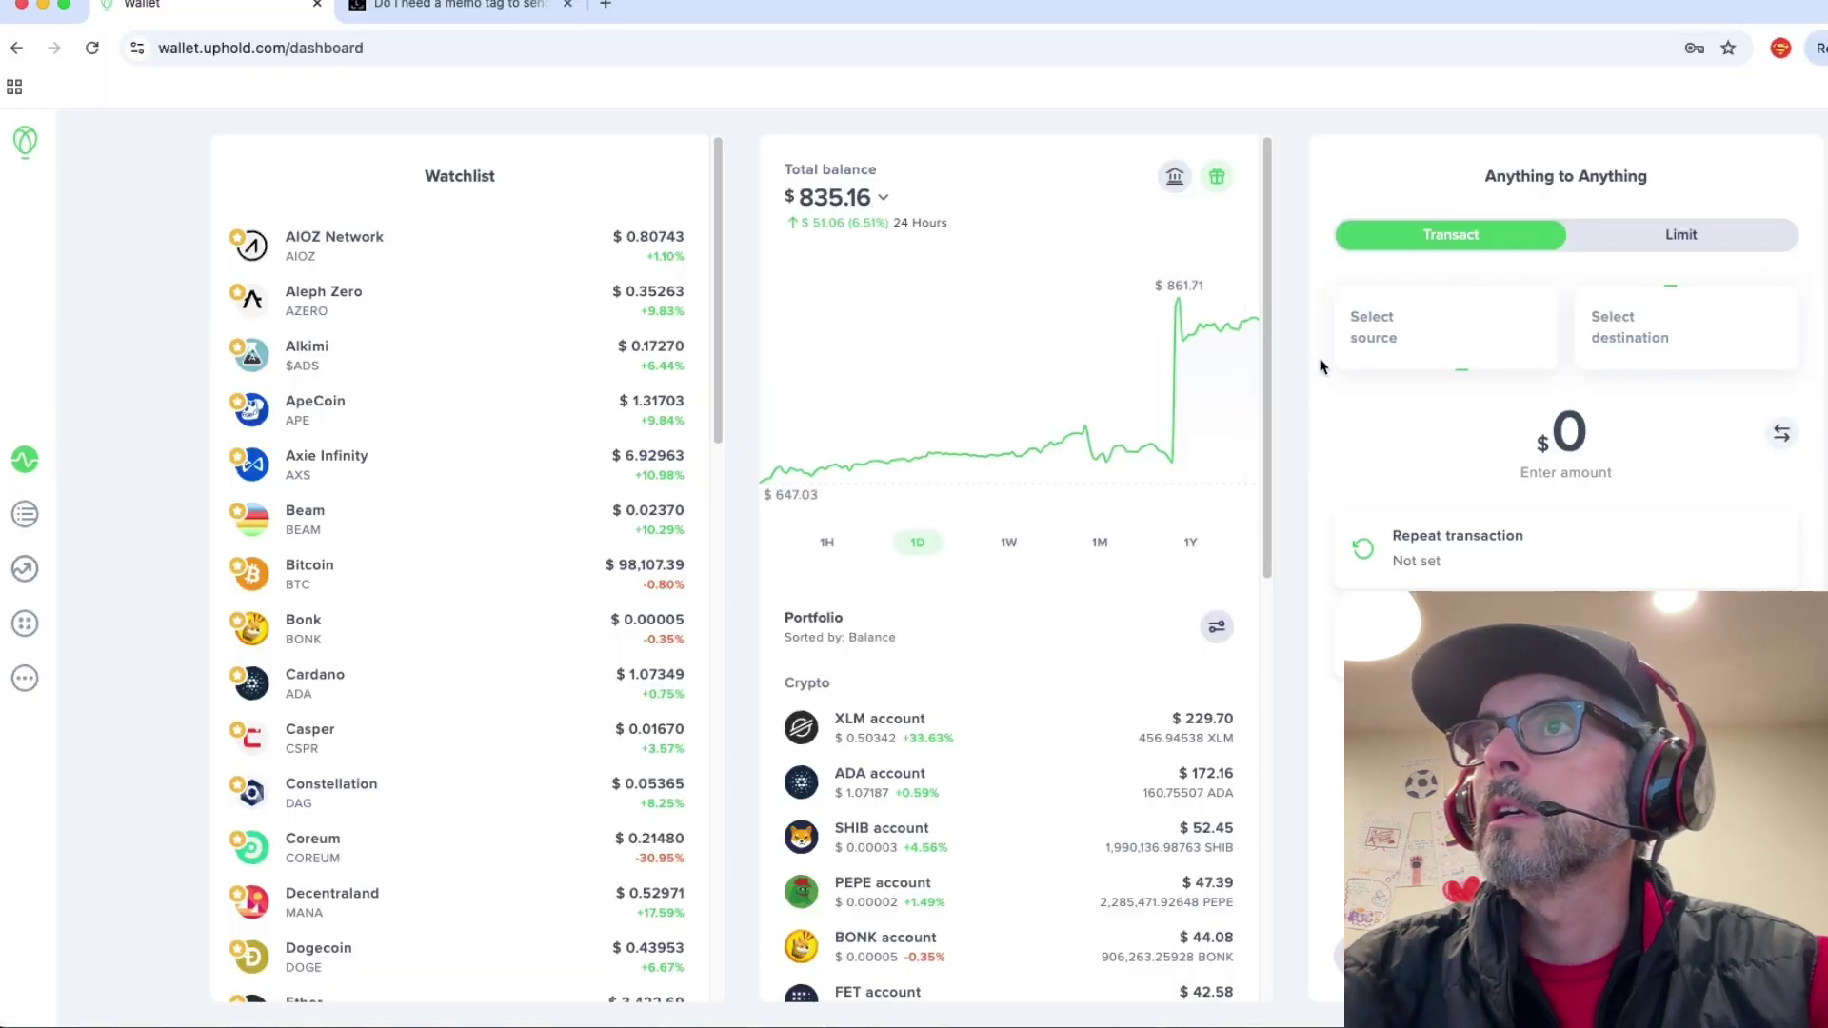
Set the transfer source to the XLM account, found by searching xlm
click(1392, 342)
click(1396, 230)
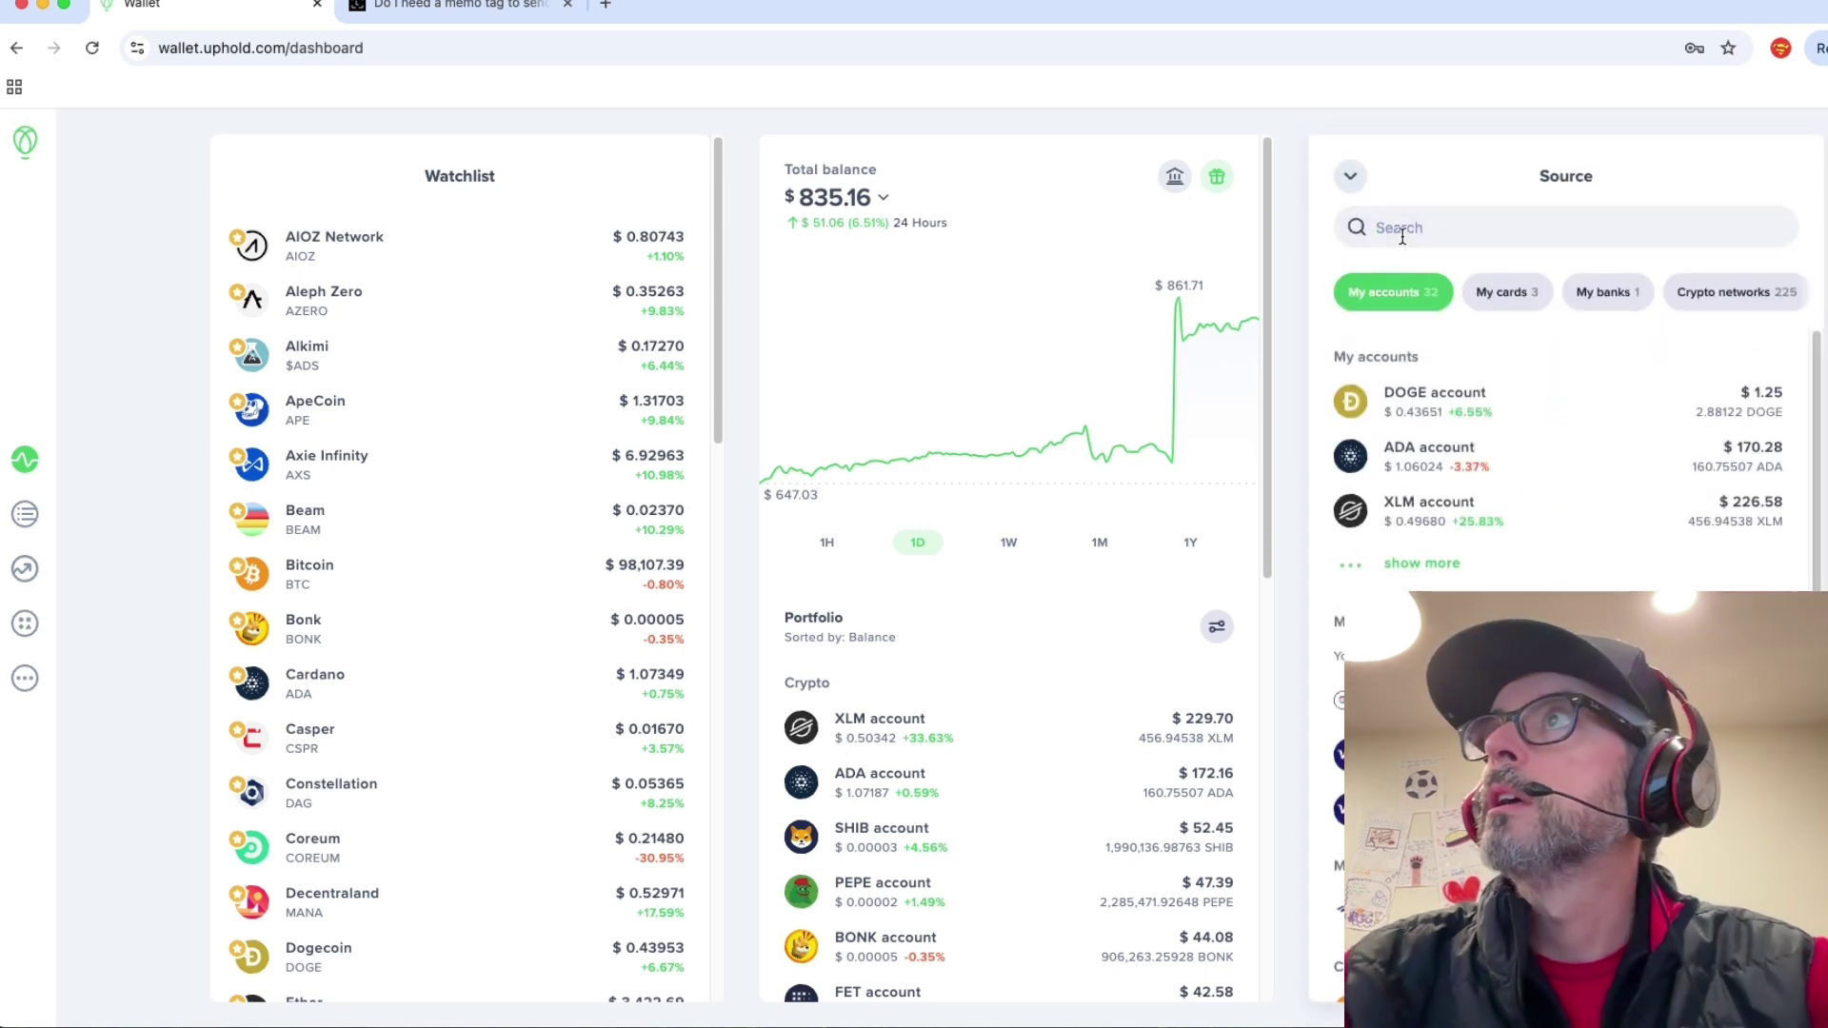
text(xlm)
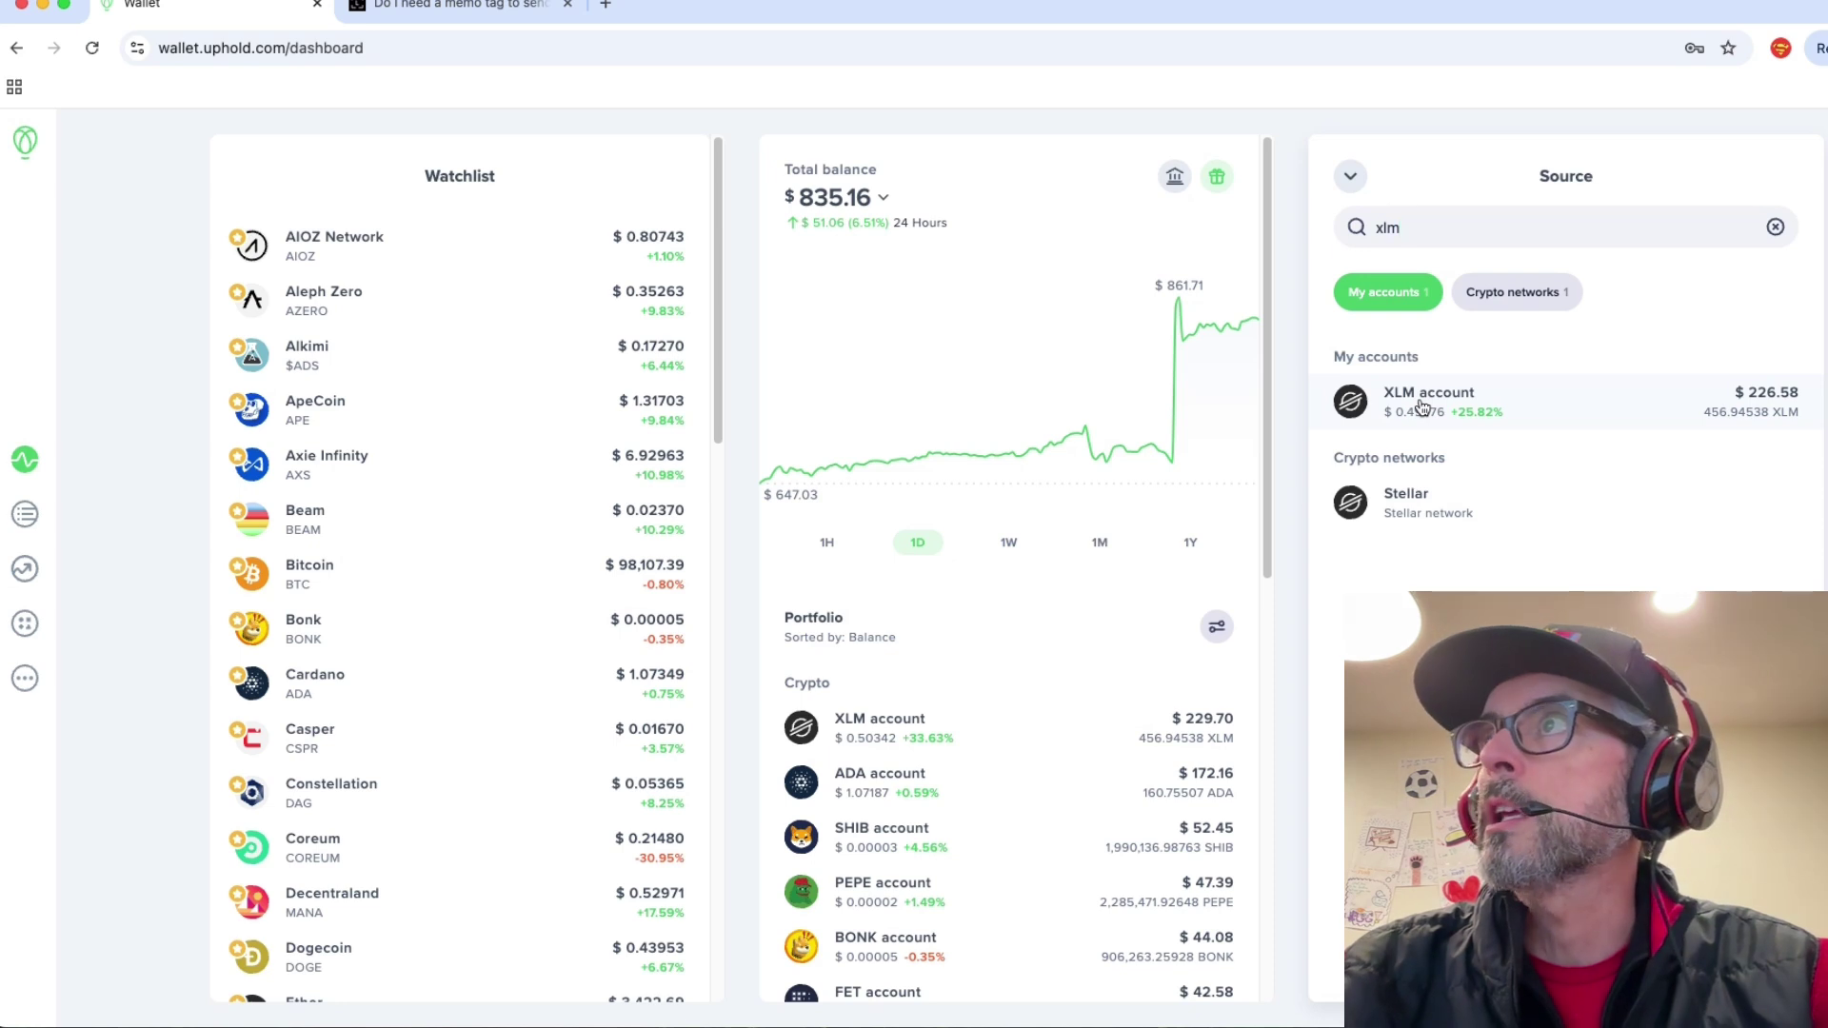
click(1509, 411)
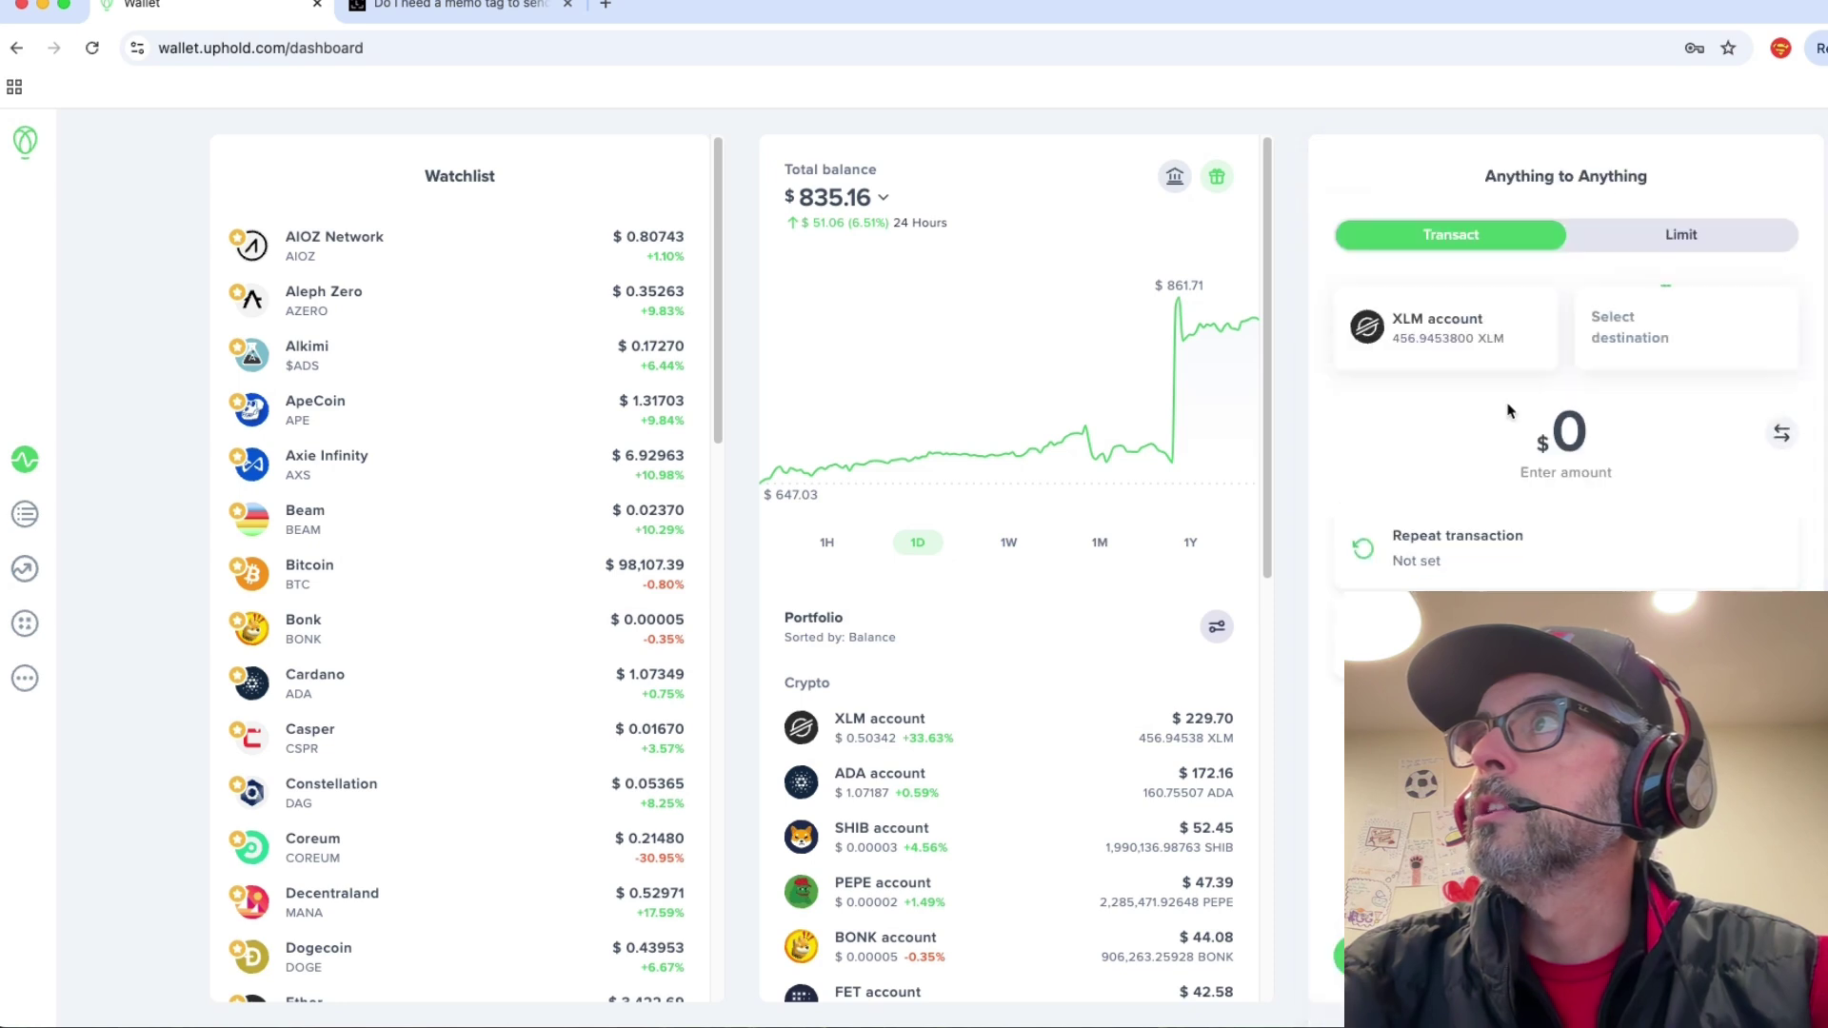
Set the destination to the Stellar network, found by searching xlm
click(1604, 344)
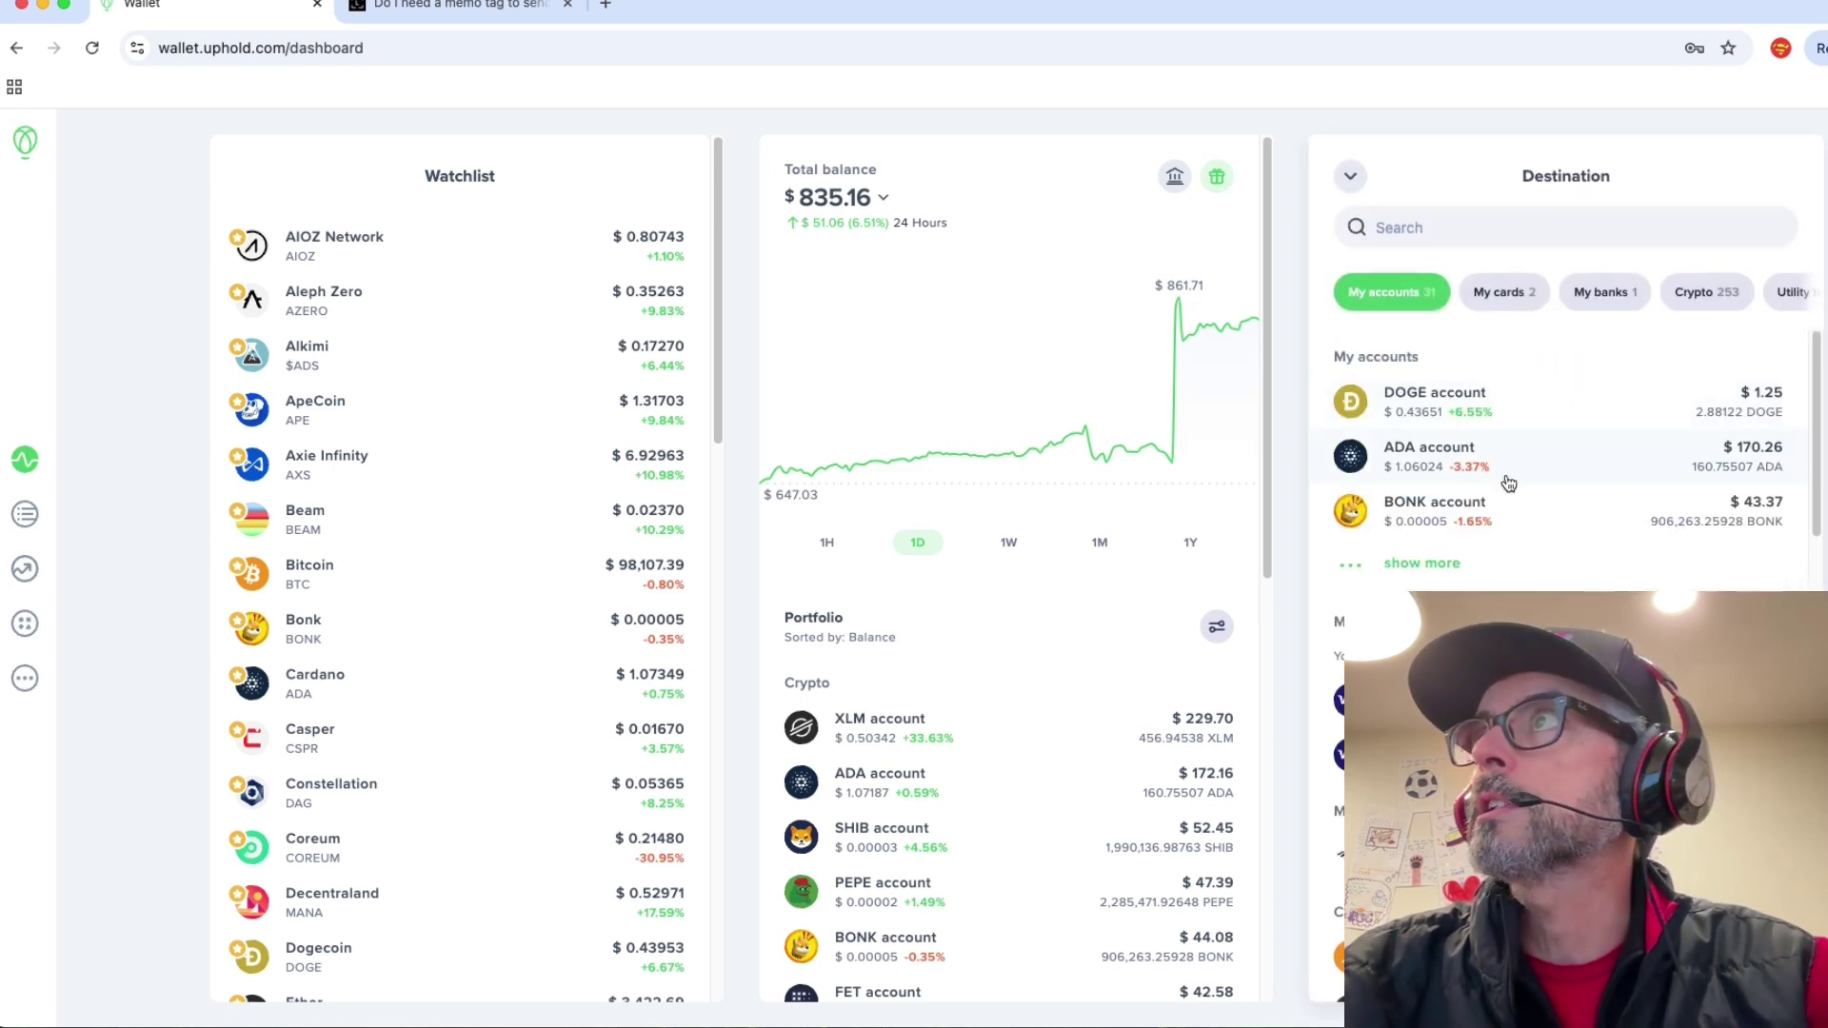
text(xlm)
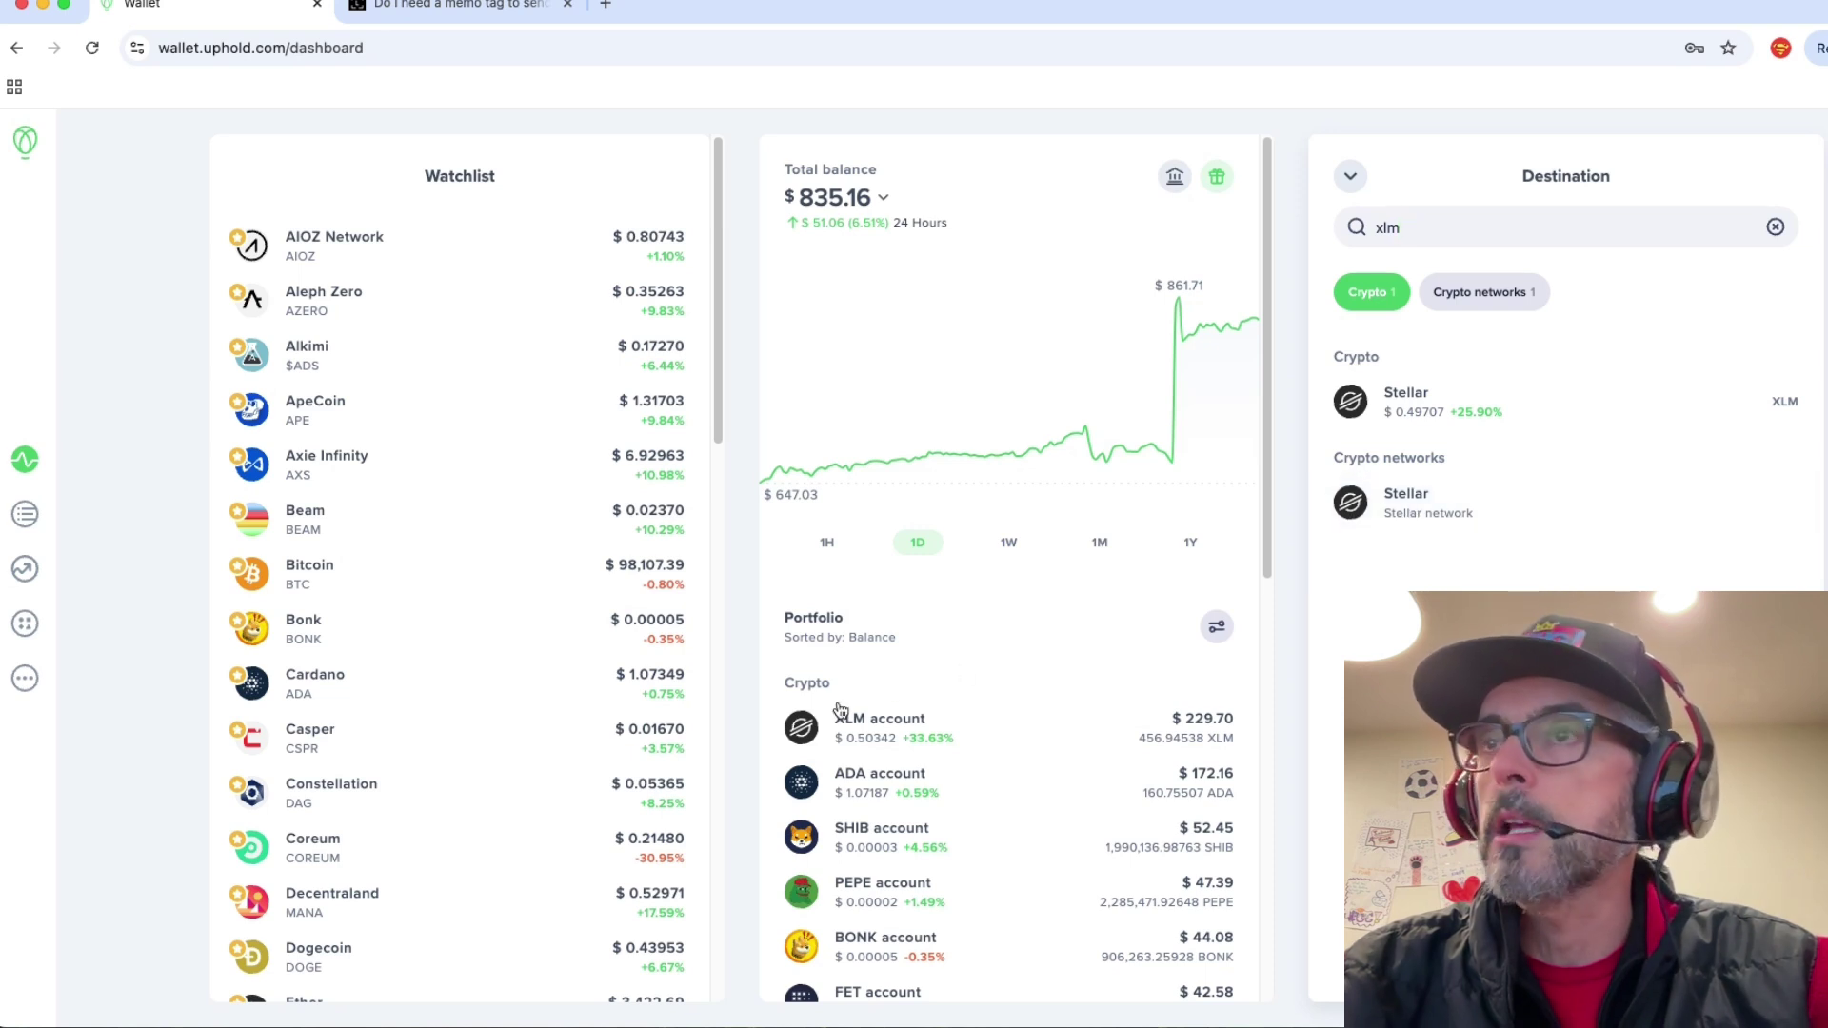
click(1372, 517)
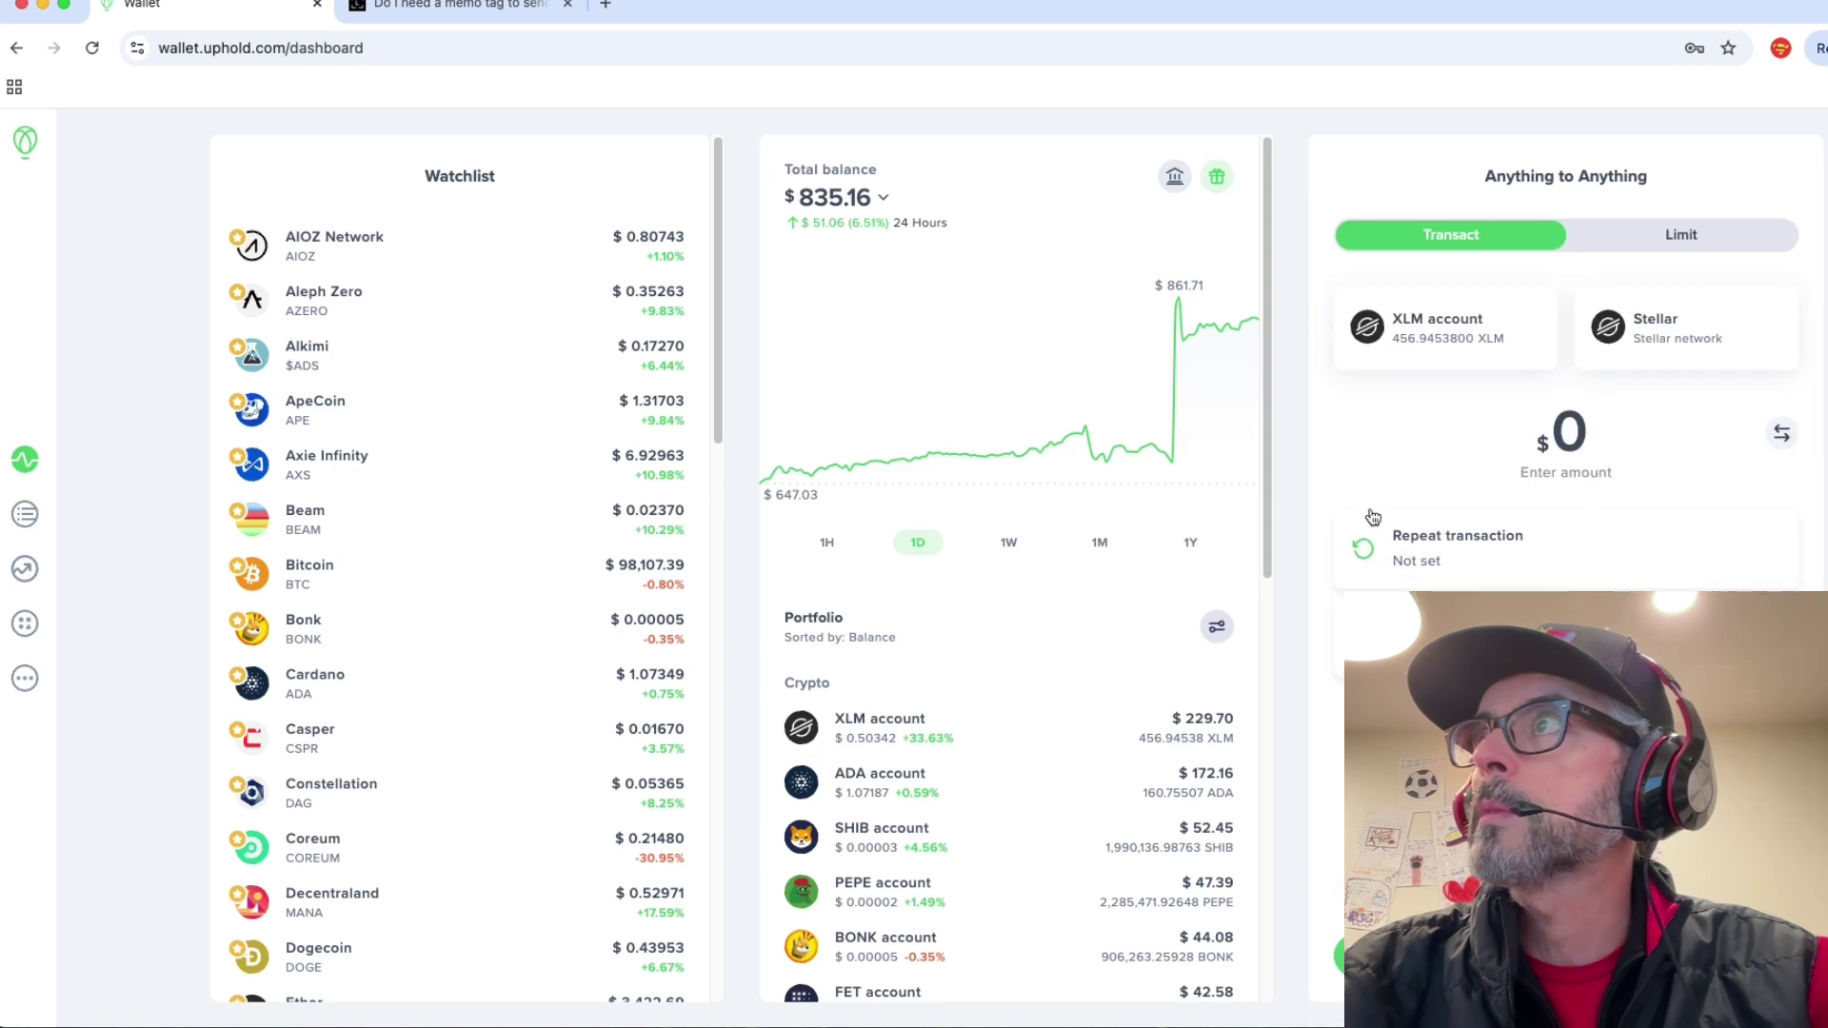
Enter a transfer amount of 229, then correct it via 227 to $225
click(1555, 438)
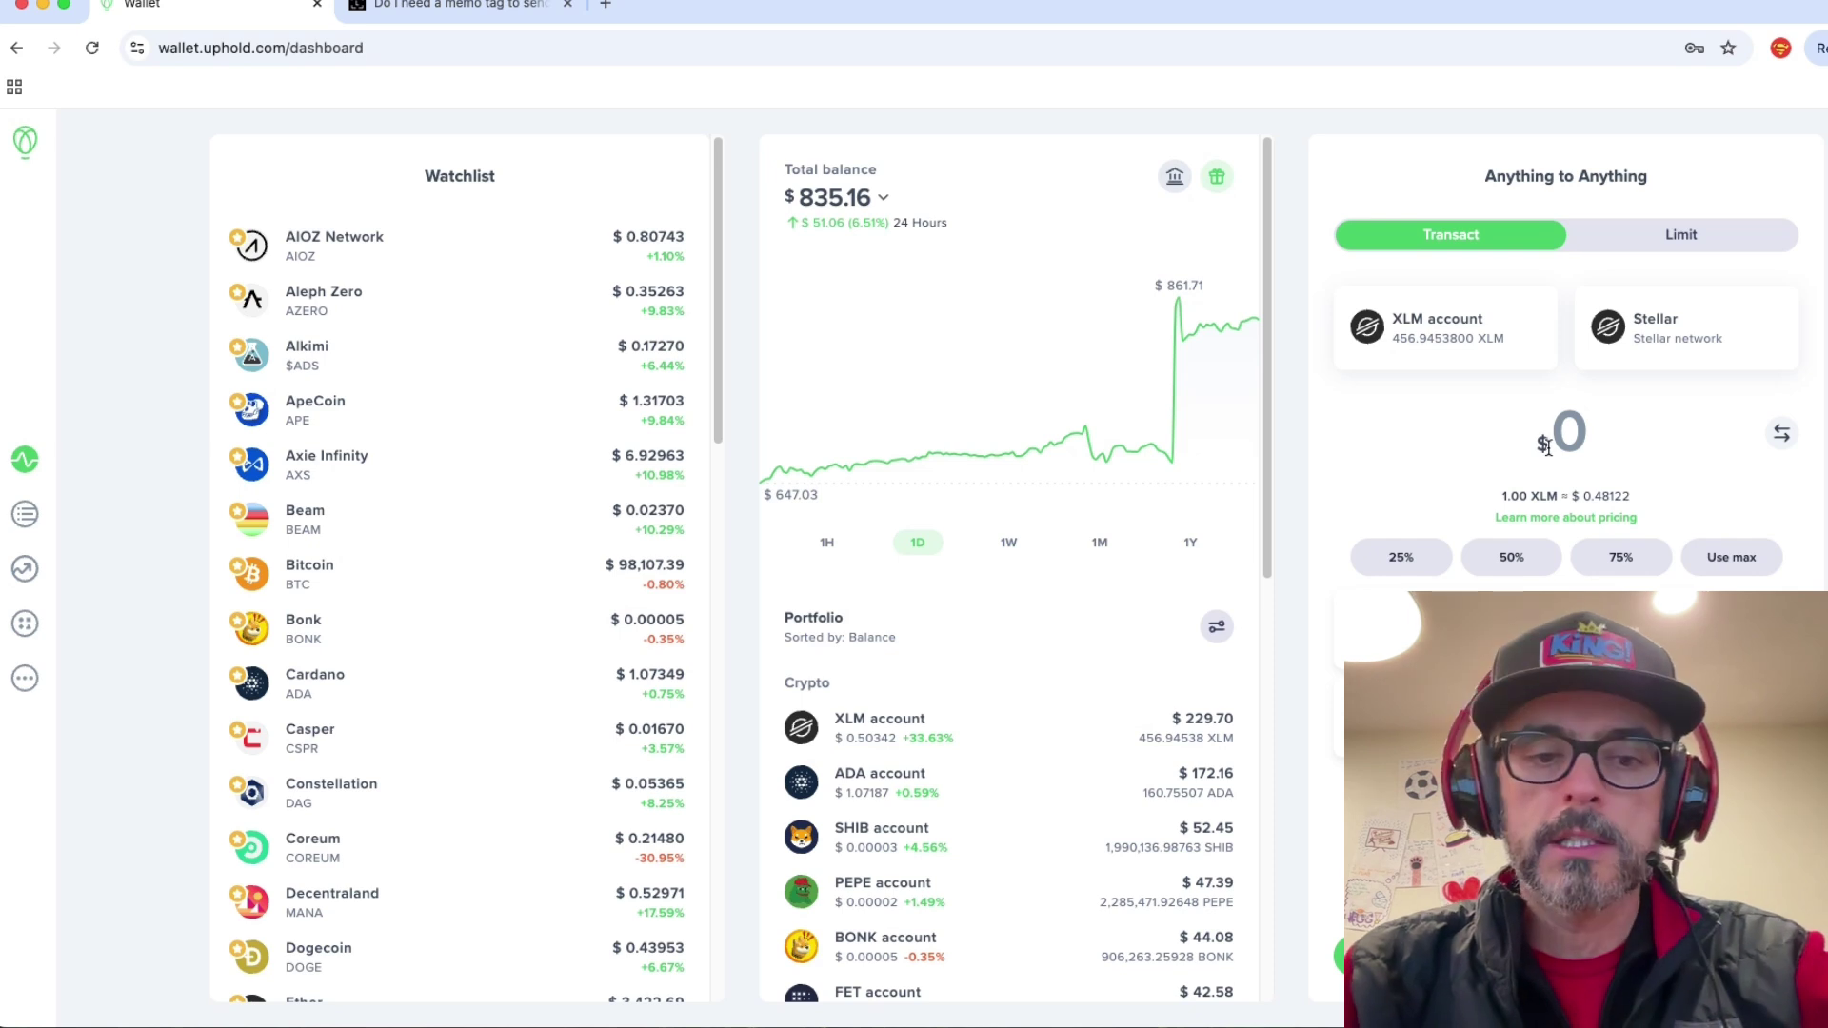
text(229)
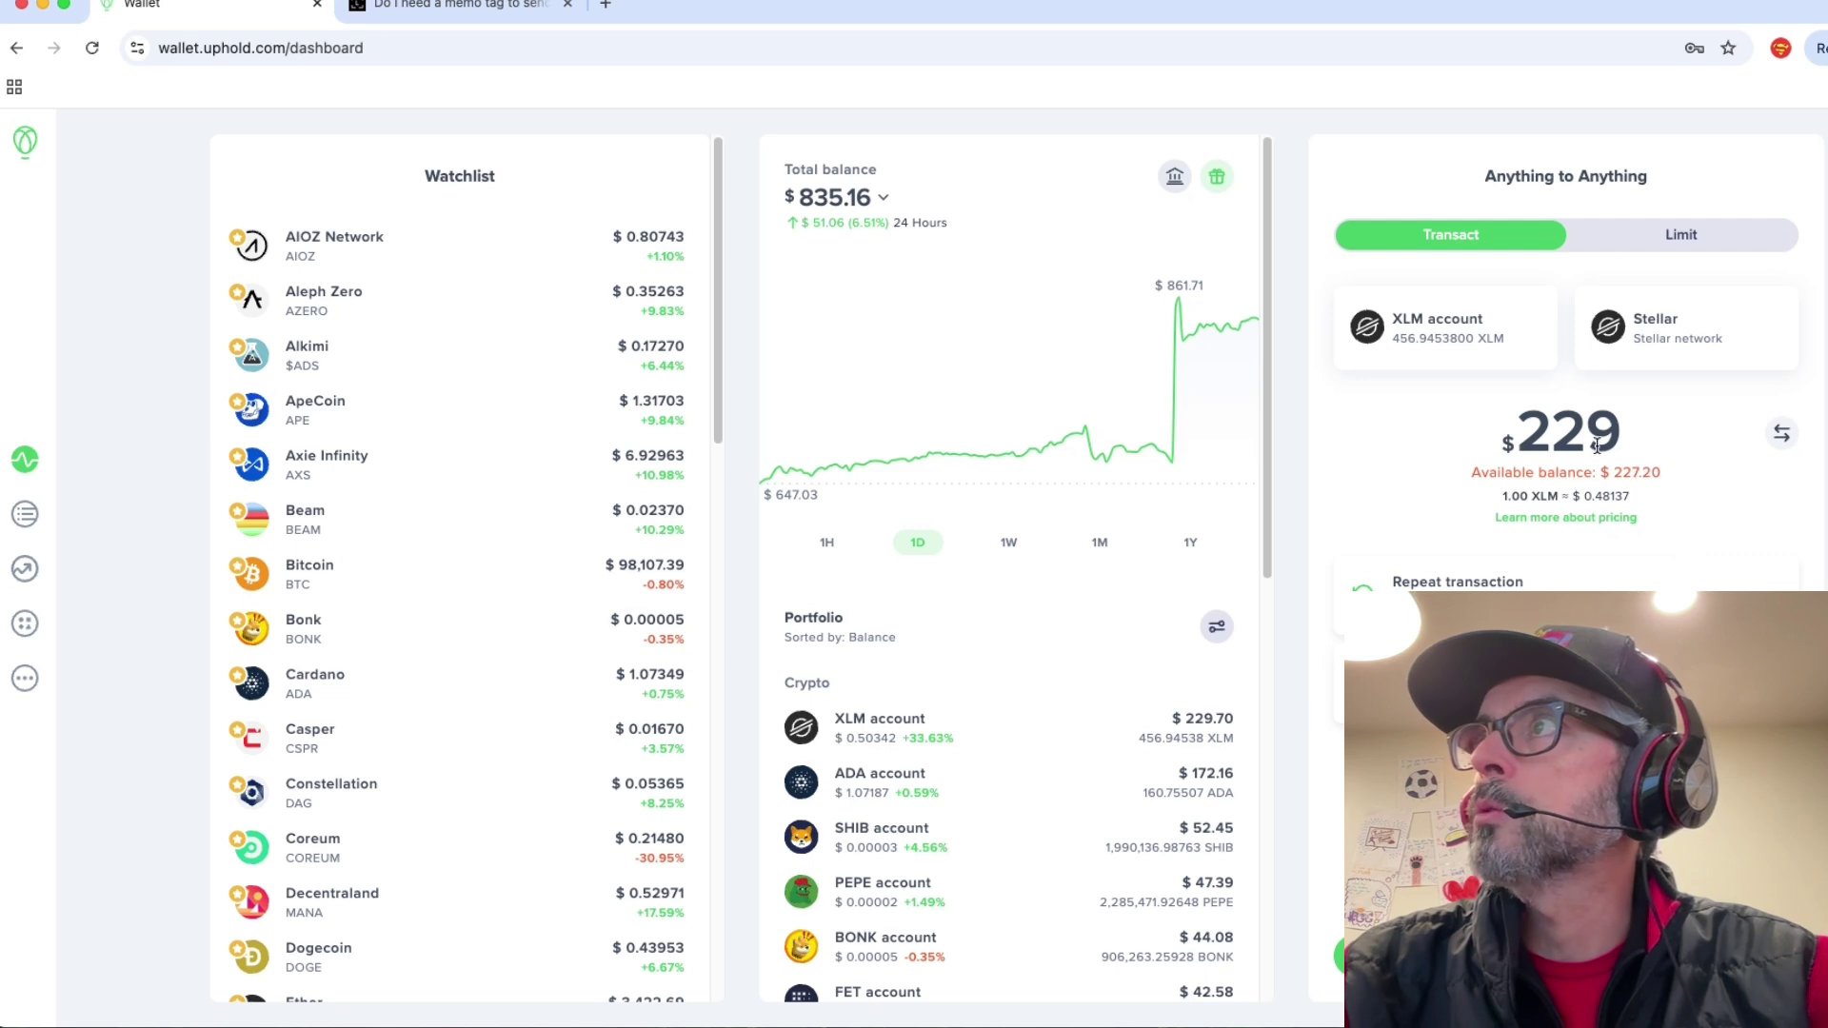
drag(1620, 438, 1587, 439)
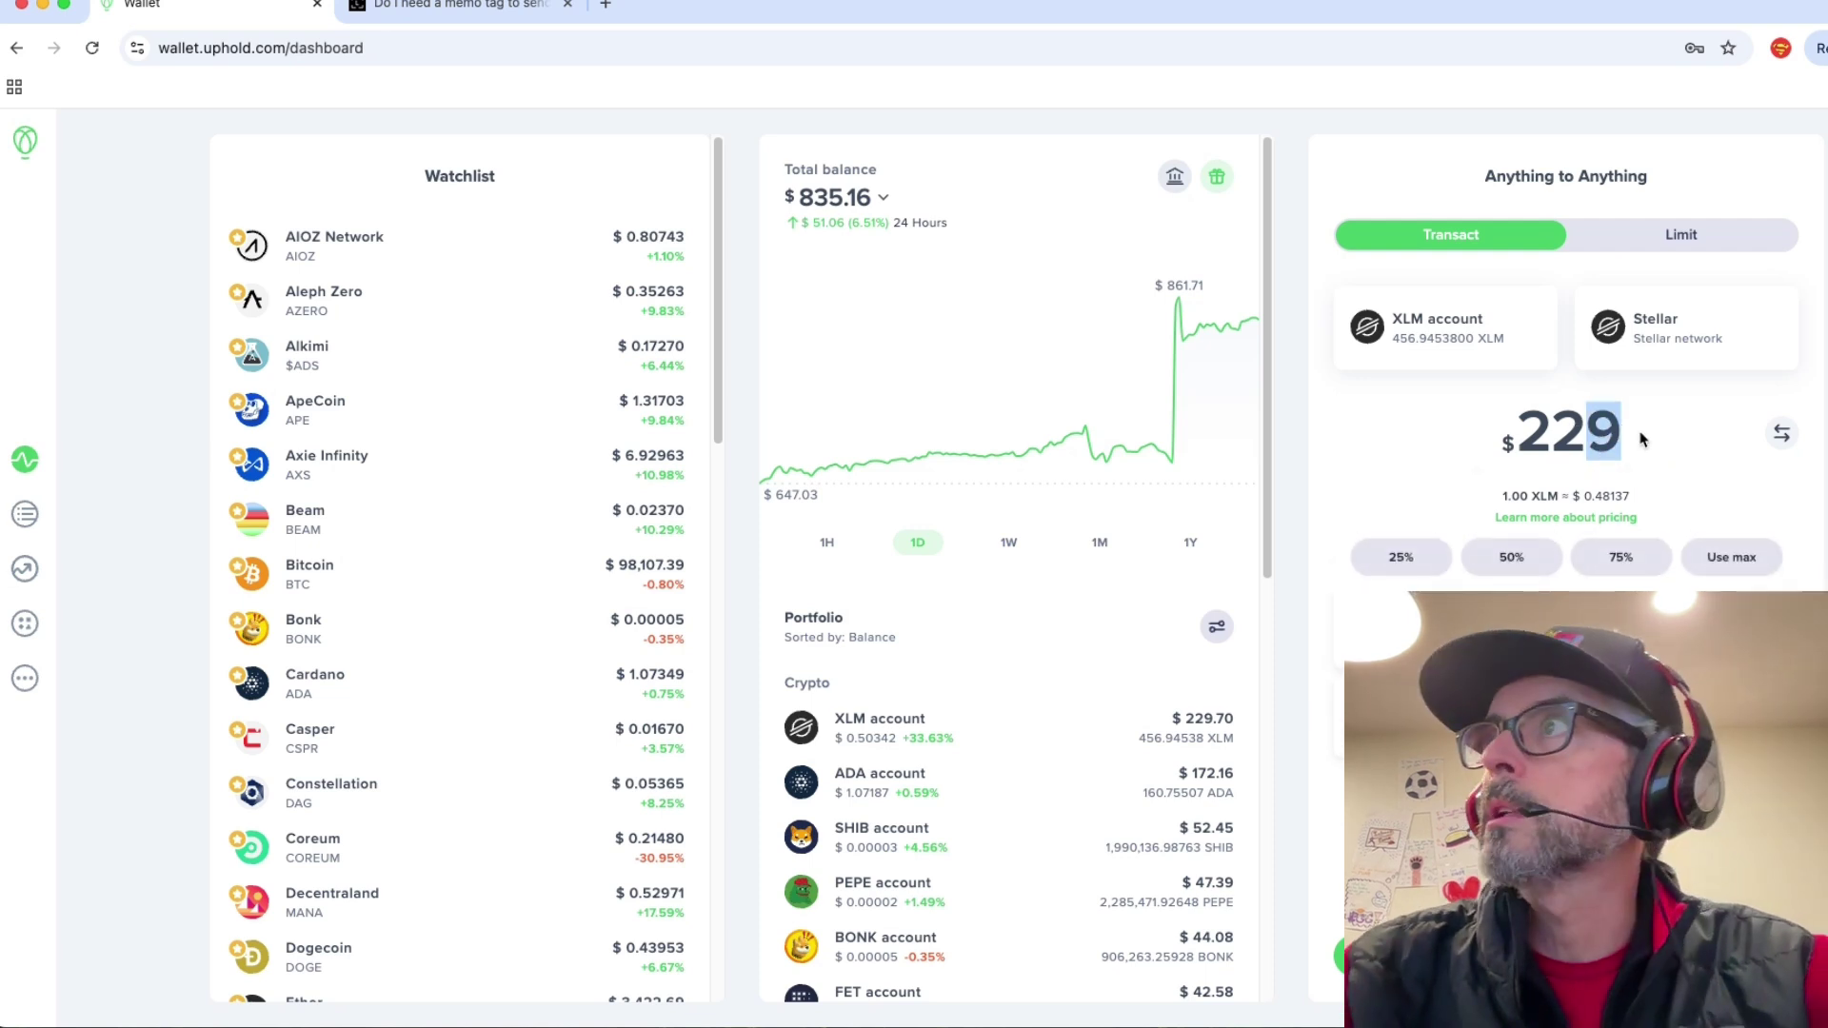
text(7)
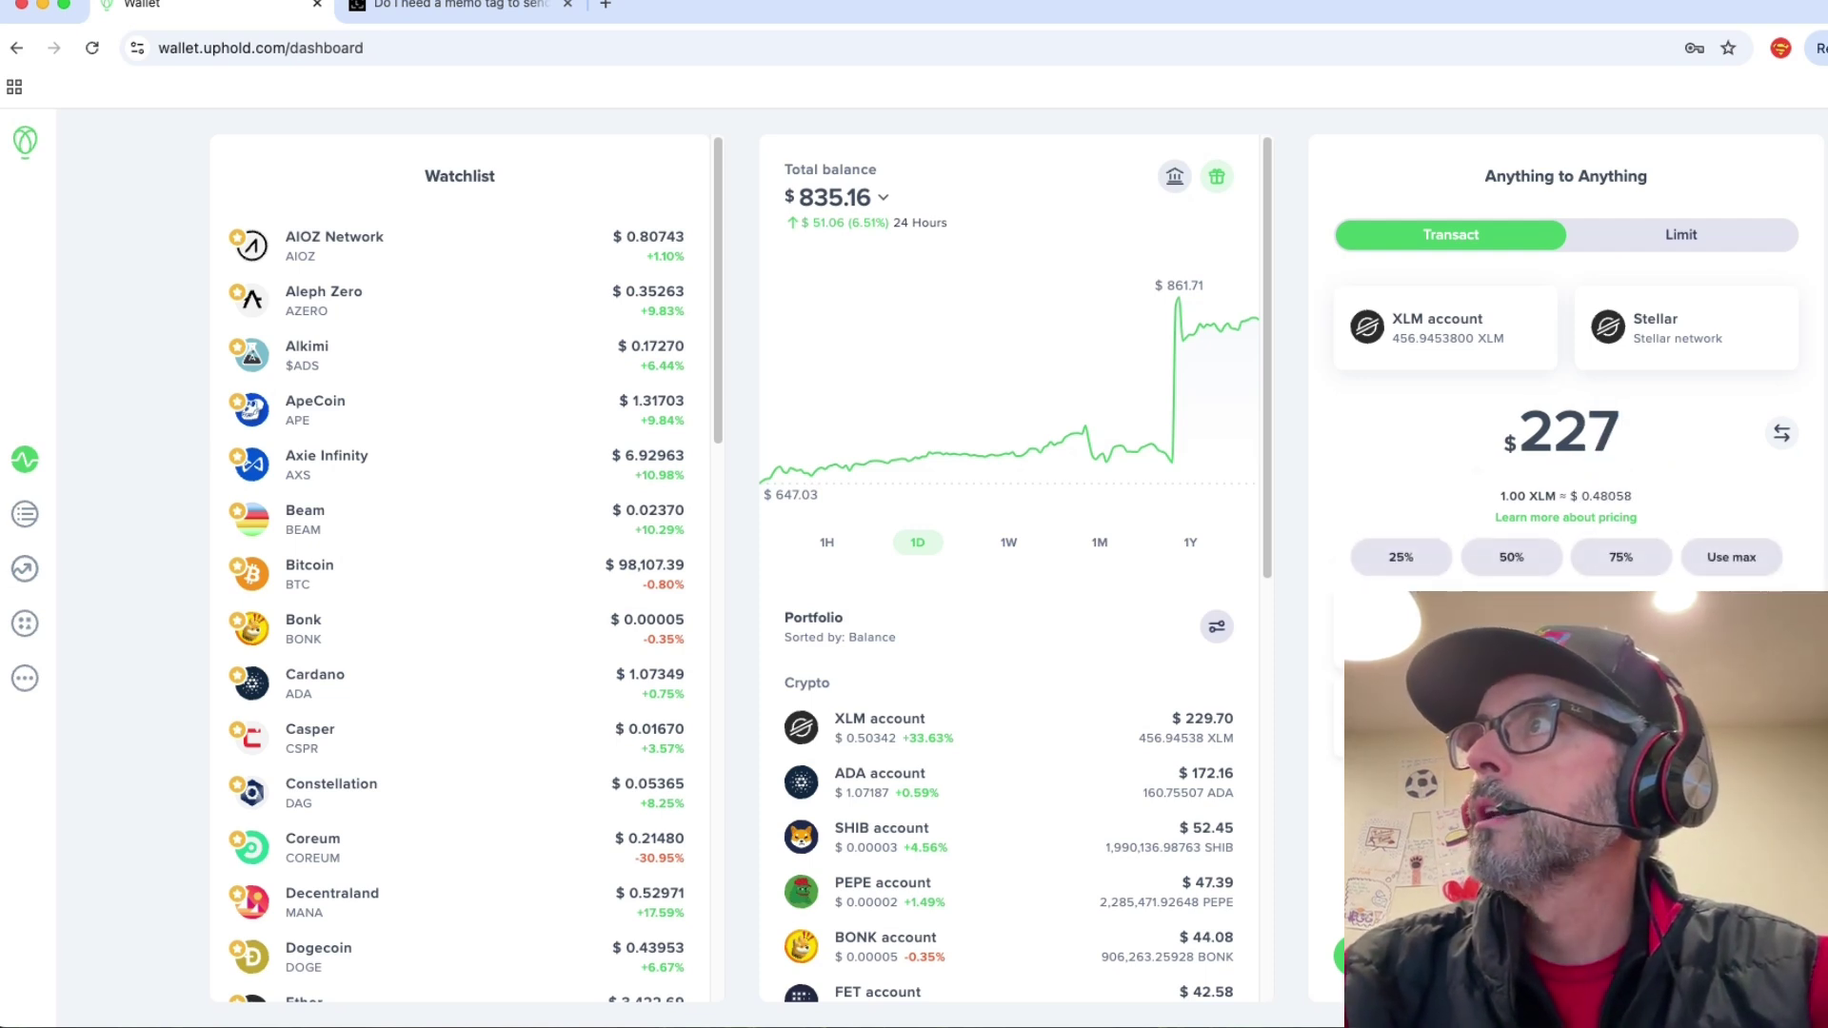
drag(1589, 438, 1665, 440)
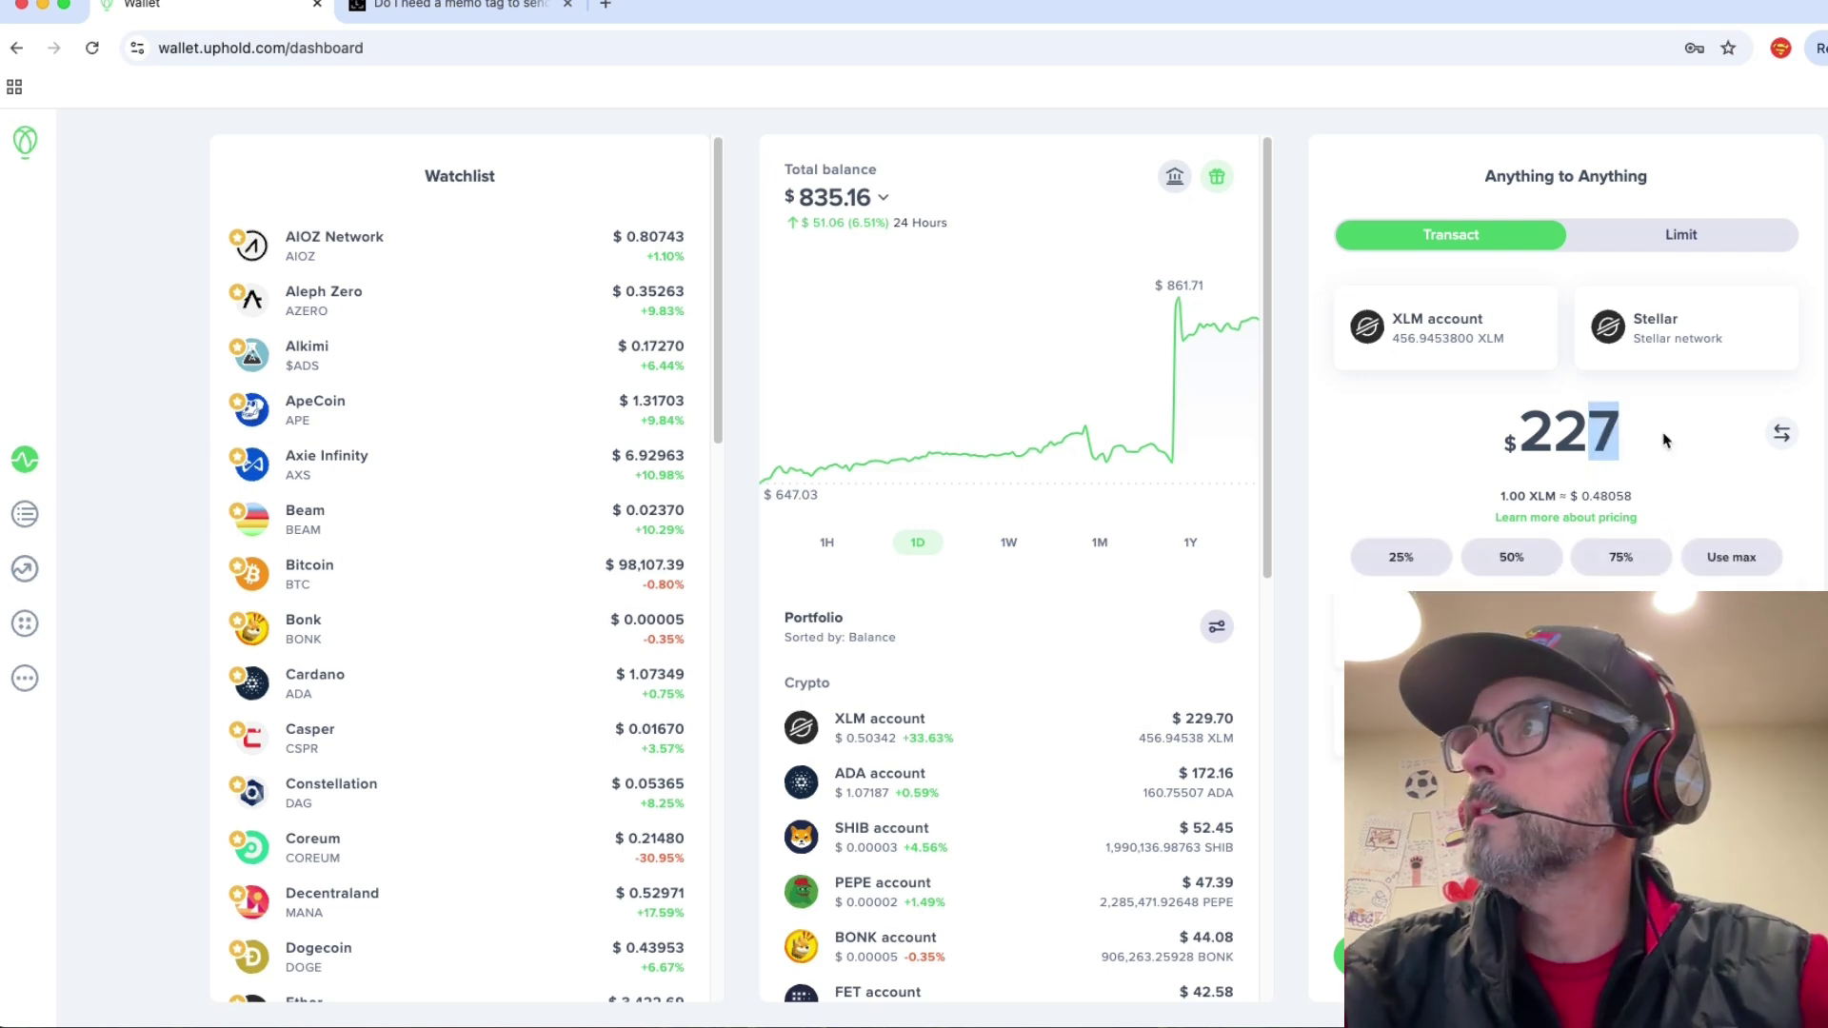
text(5)
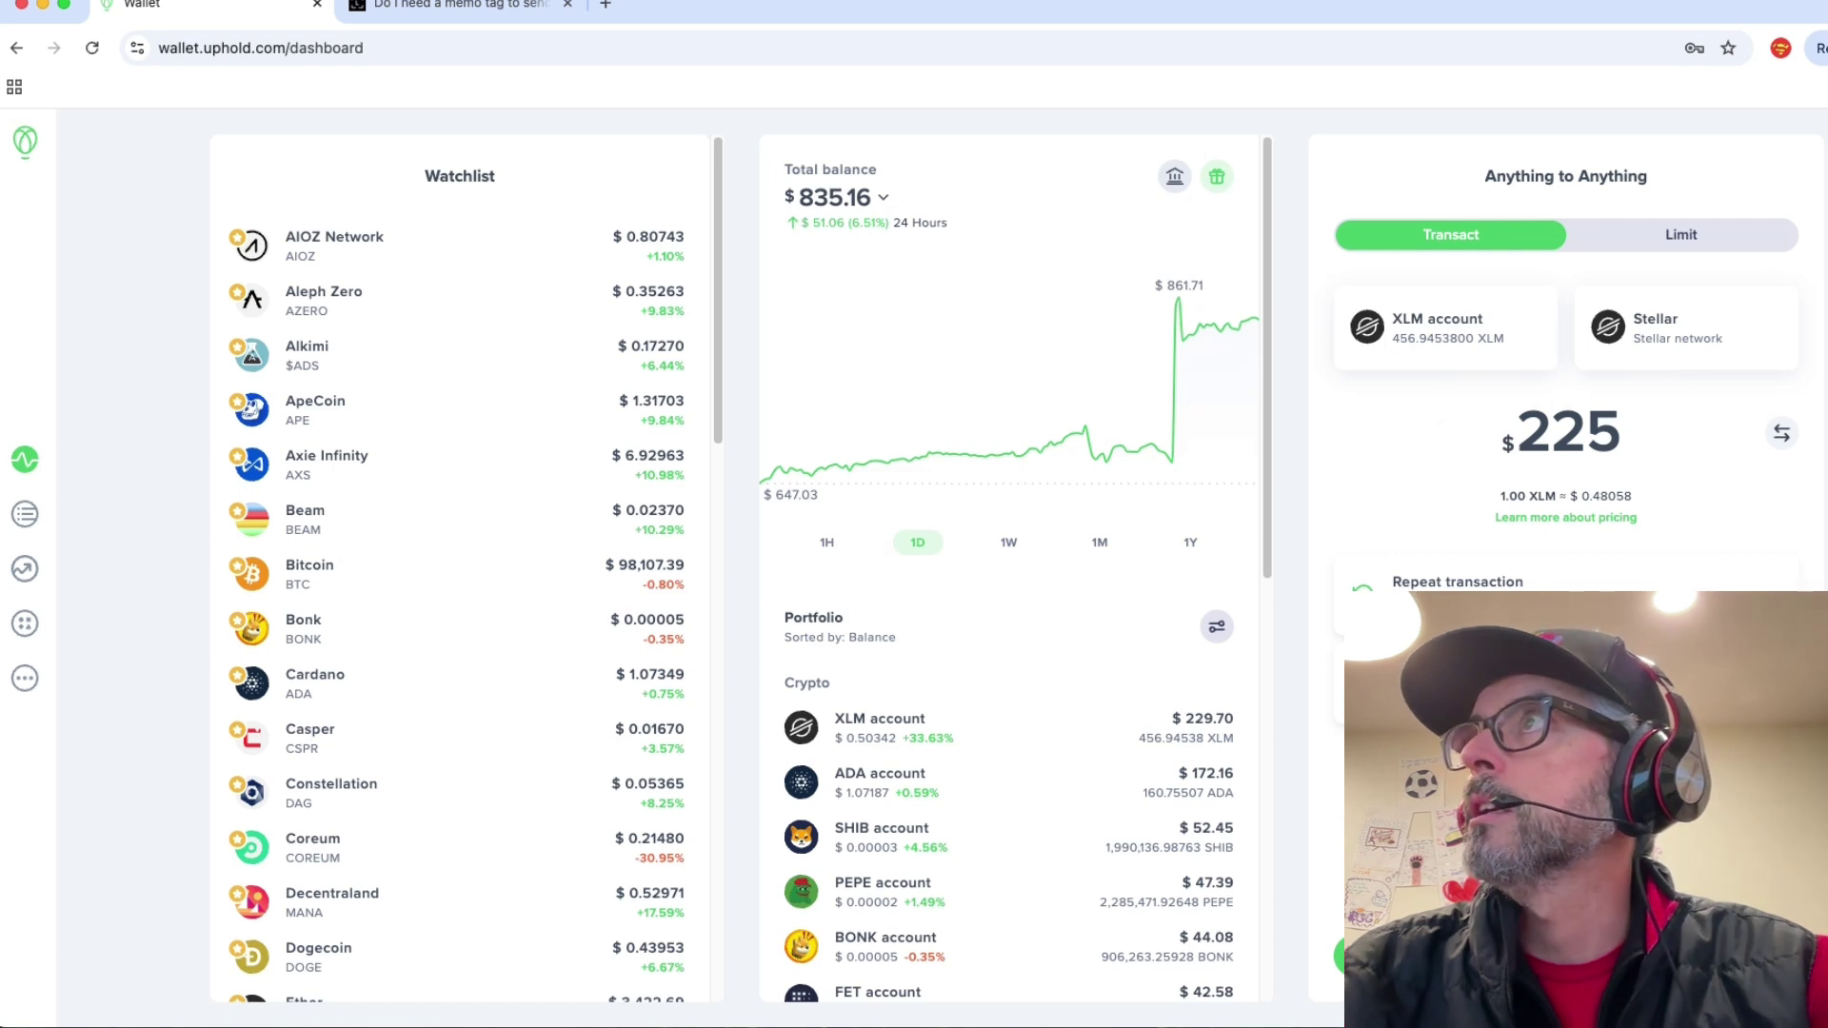
Open Uphold's XLM withdrawal form, then in Ledger Live receive into the Stellar account
click(1681, 328)
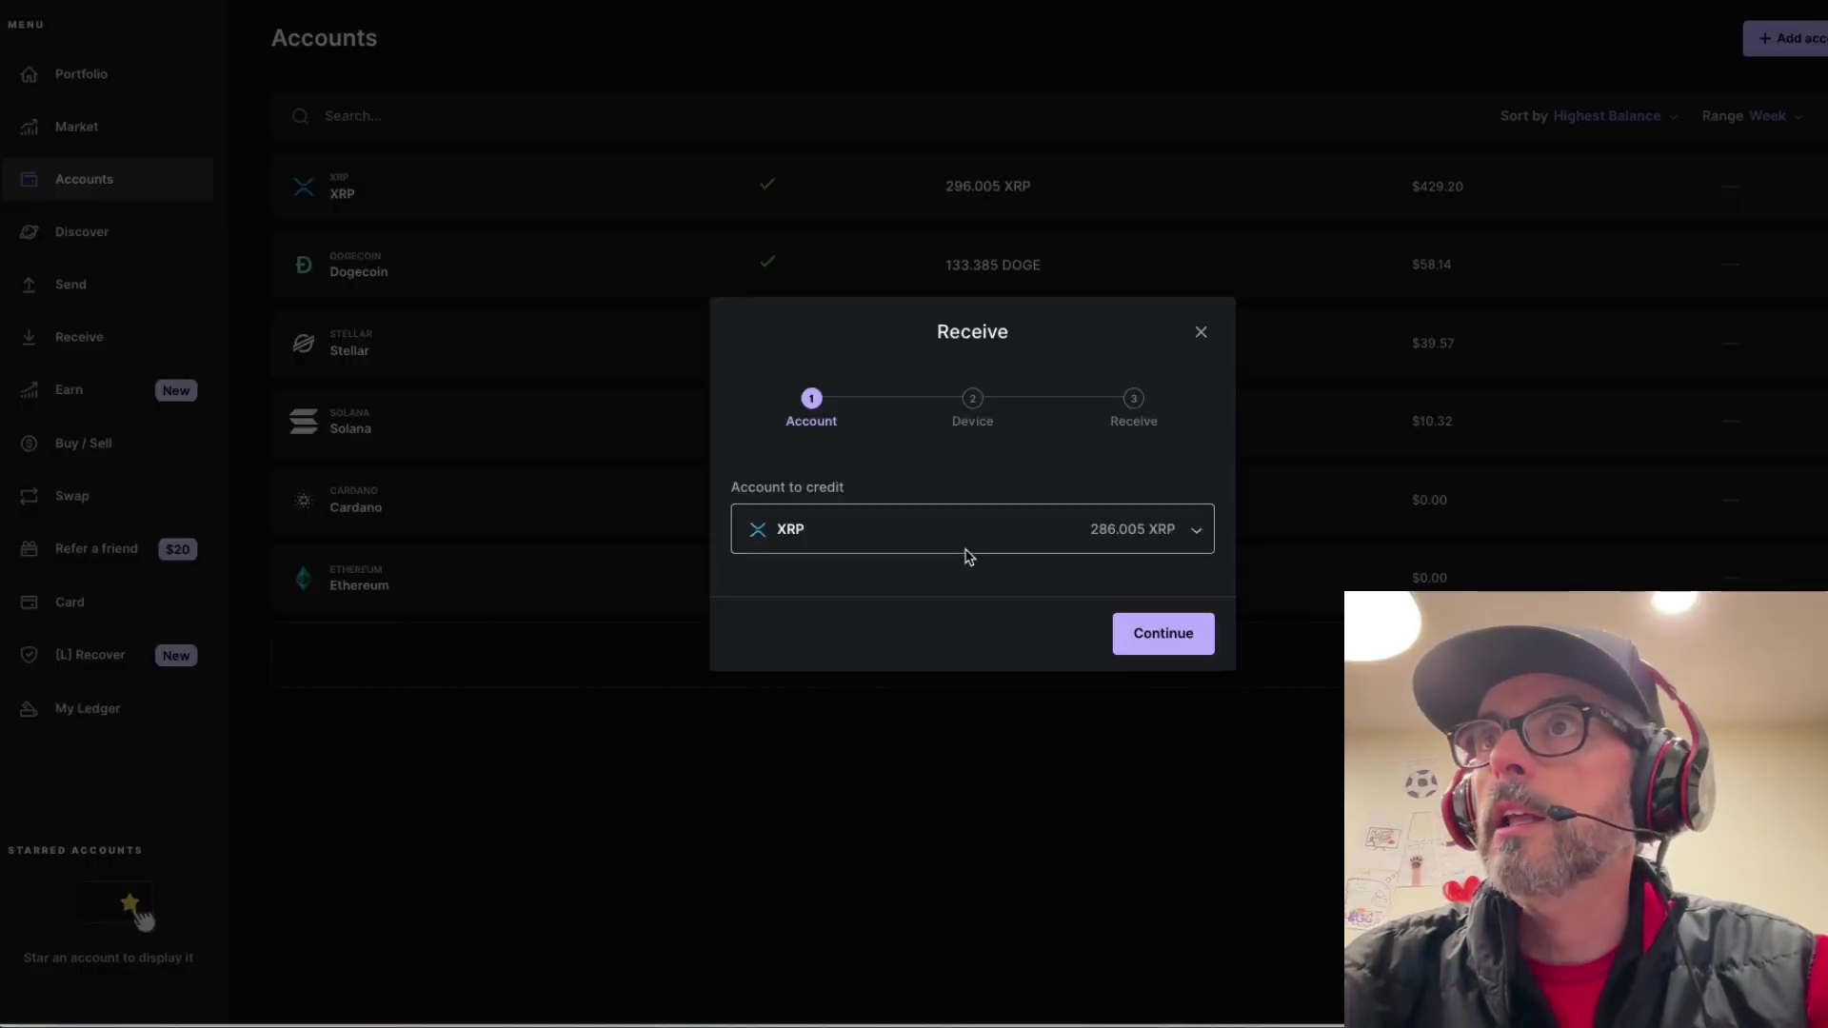
click(962, 539)
click(1093, 694)
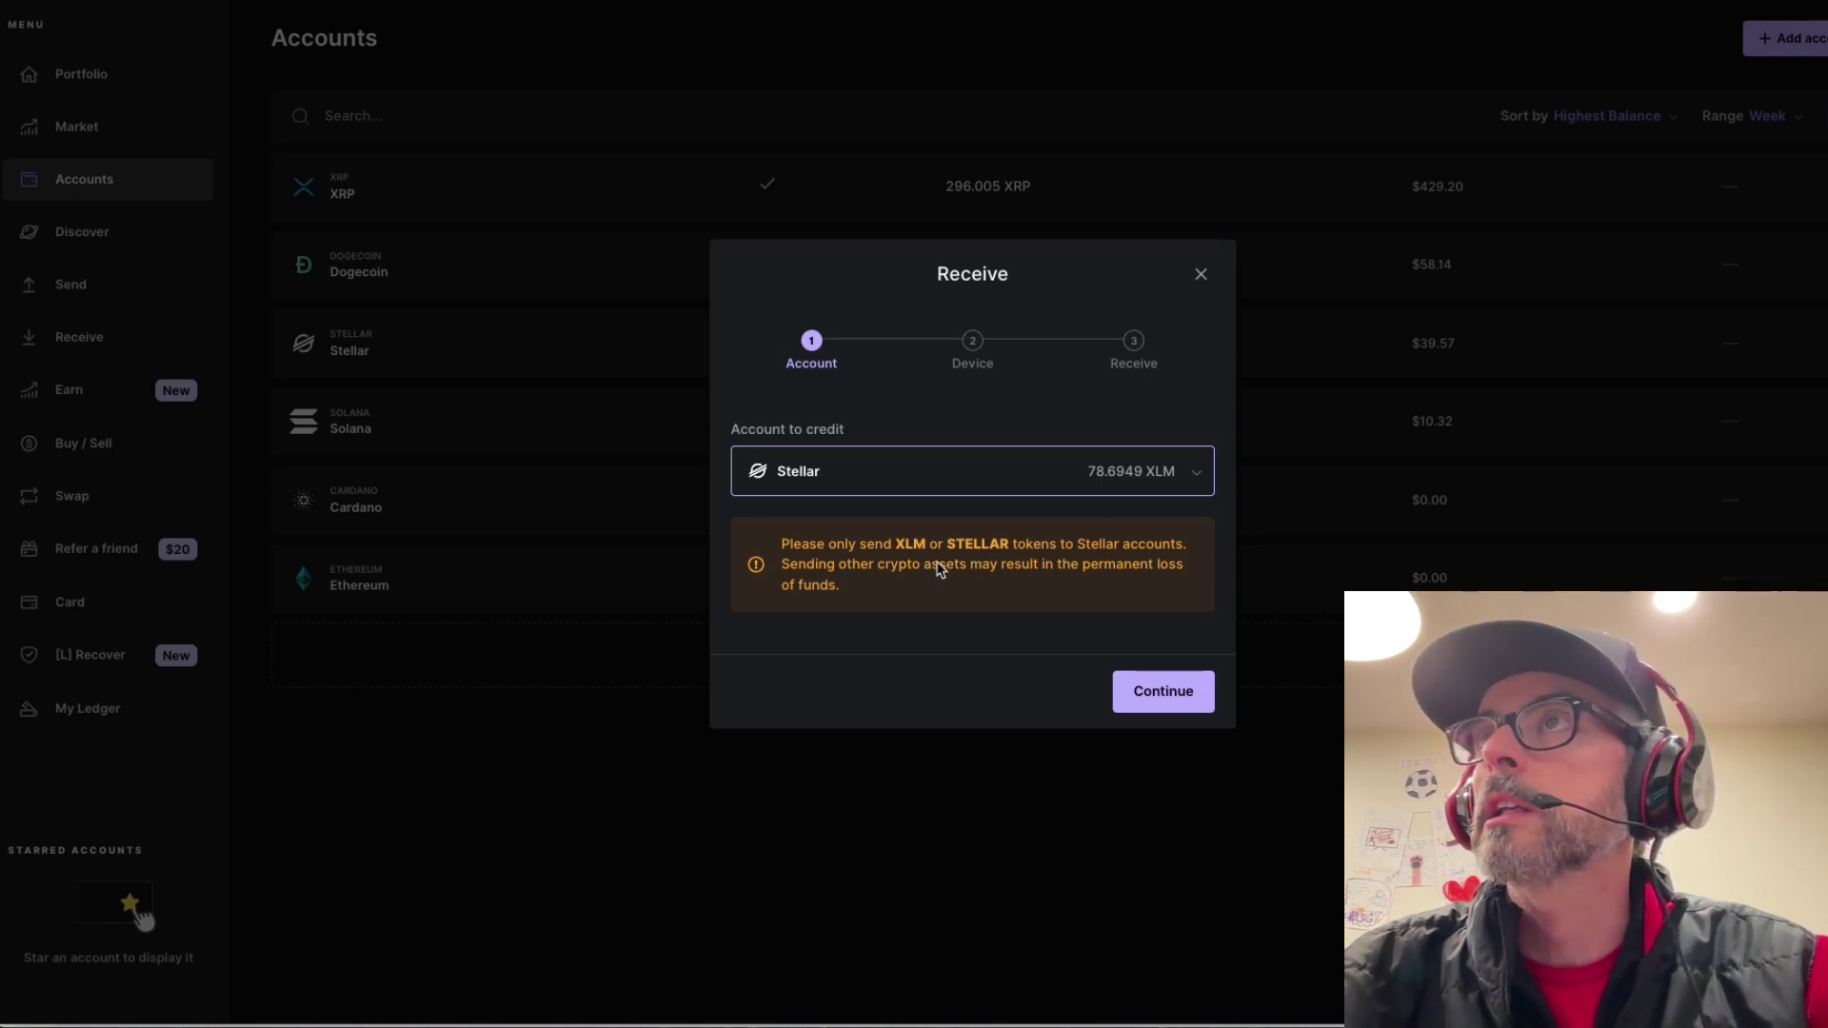
click(1129, 690)
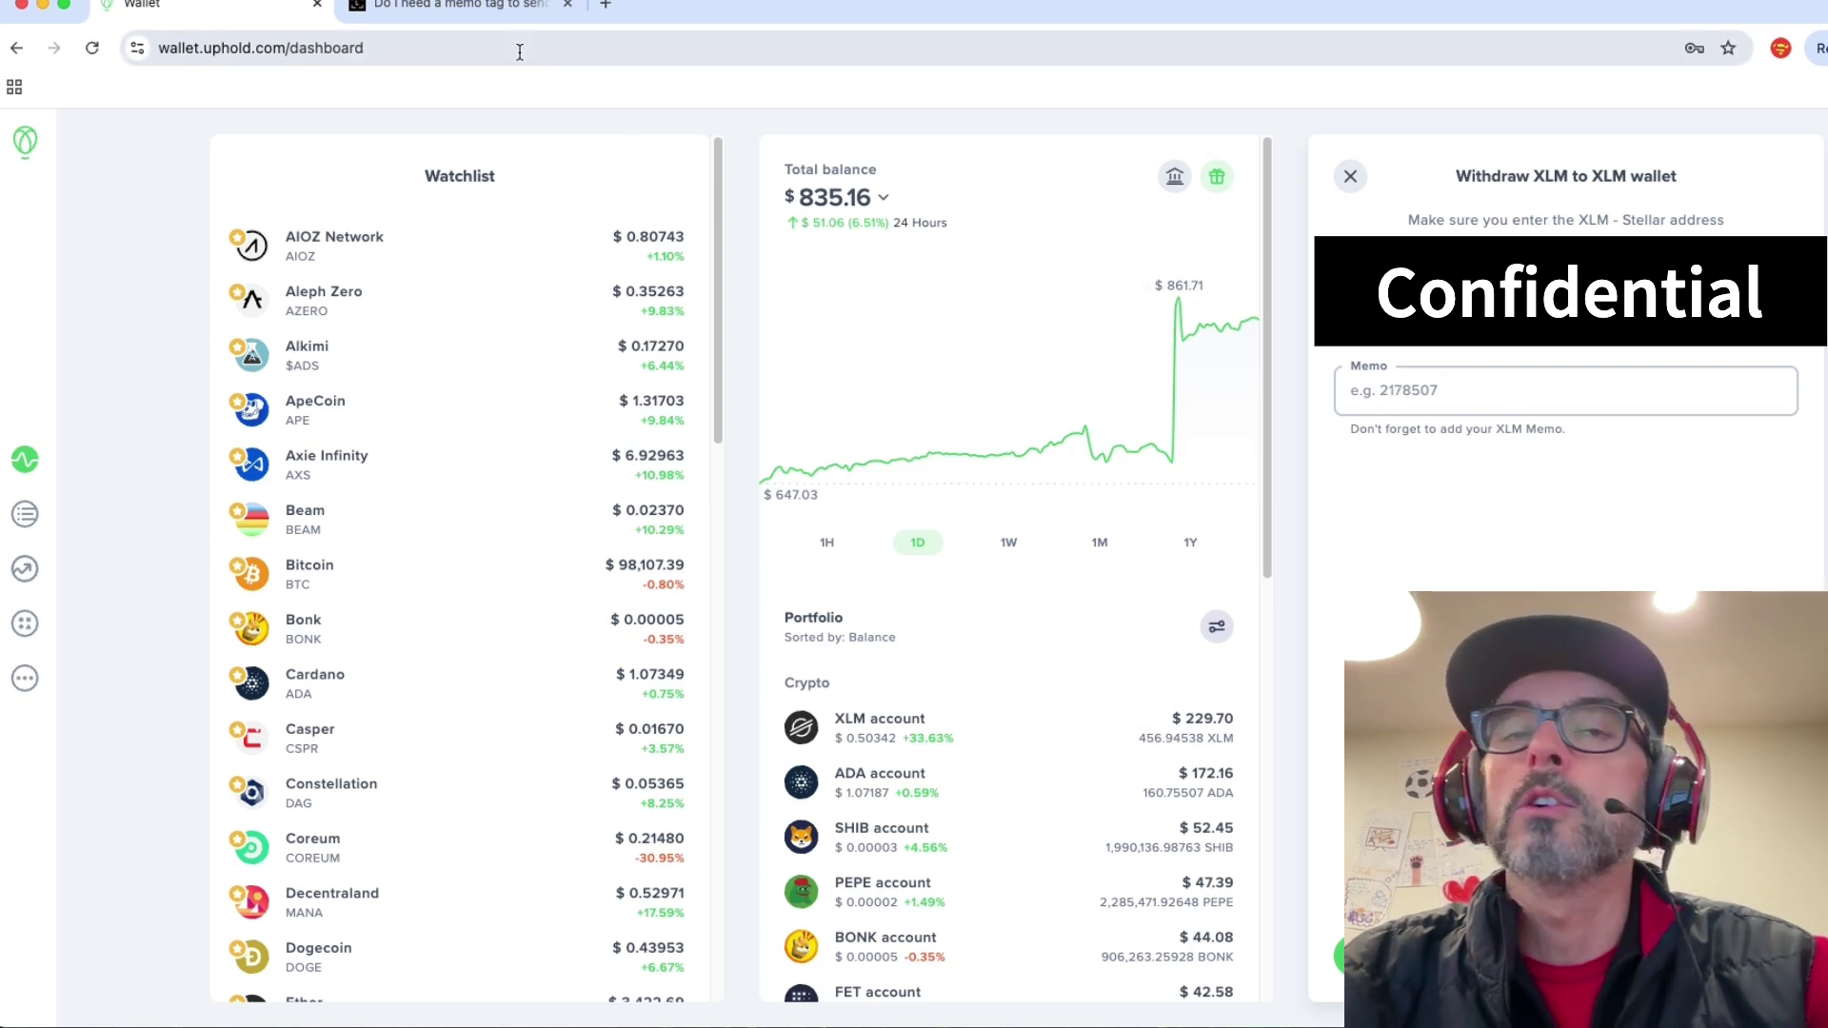
Open the Ledger support tab and highlight the passage saying any tag number works
click(471, 14)
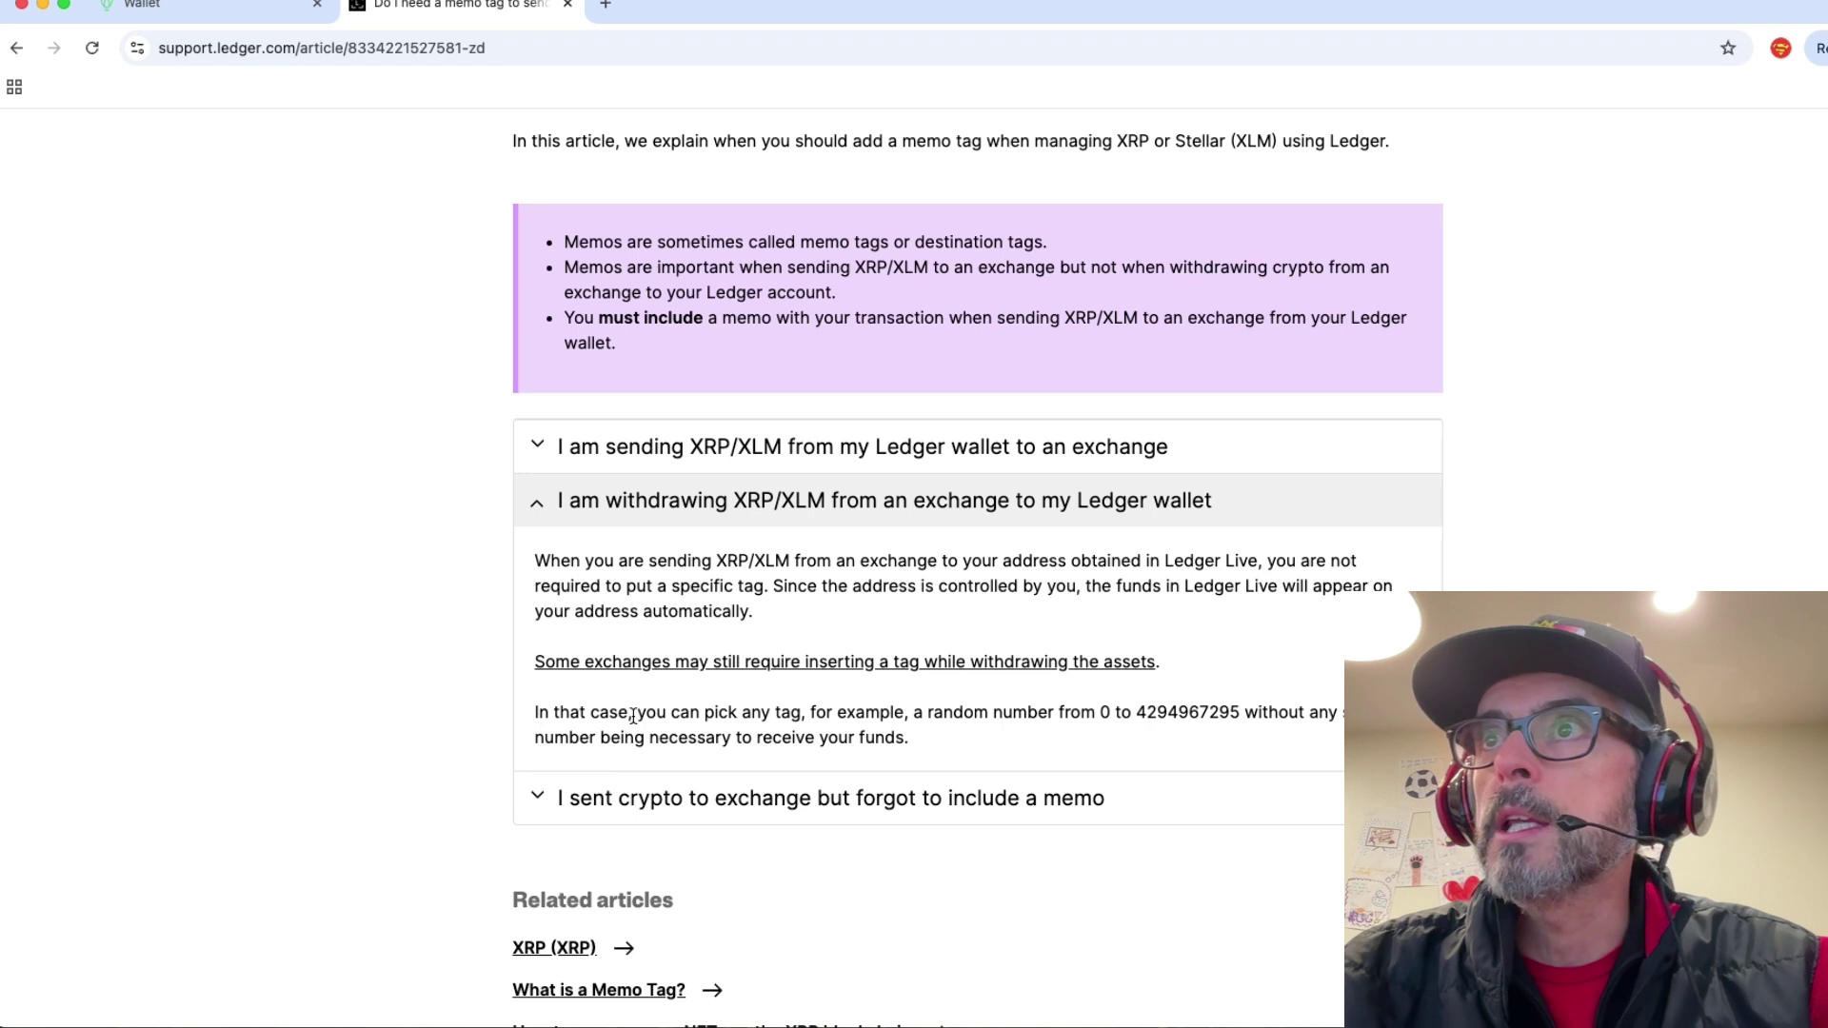
drag(633, 716, 753, 736)
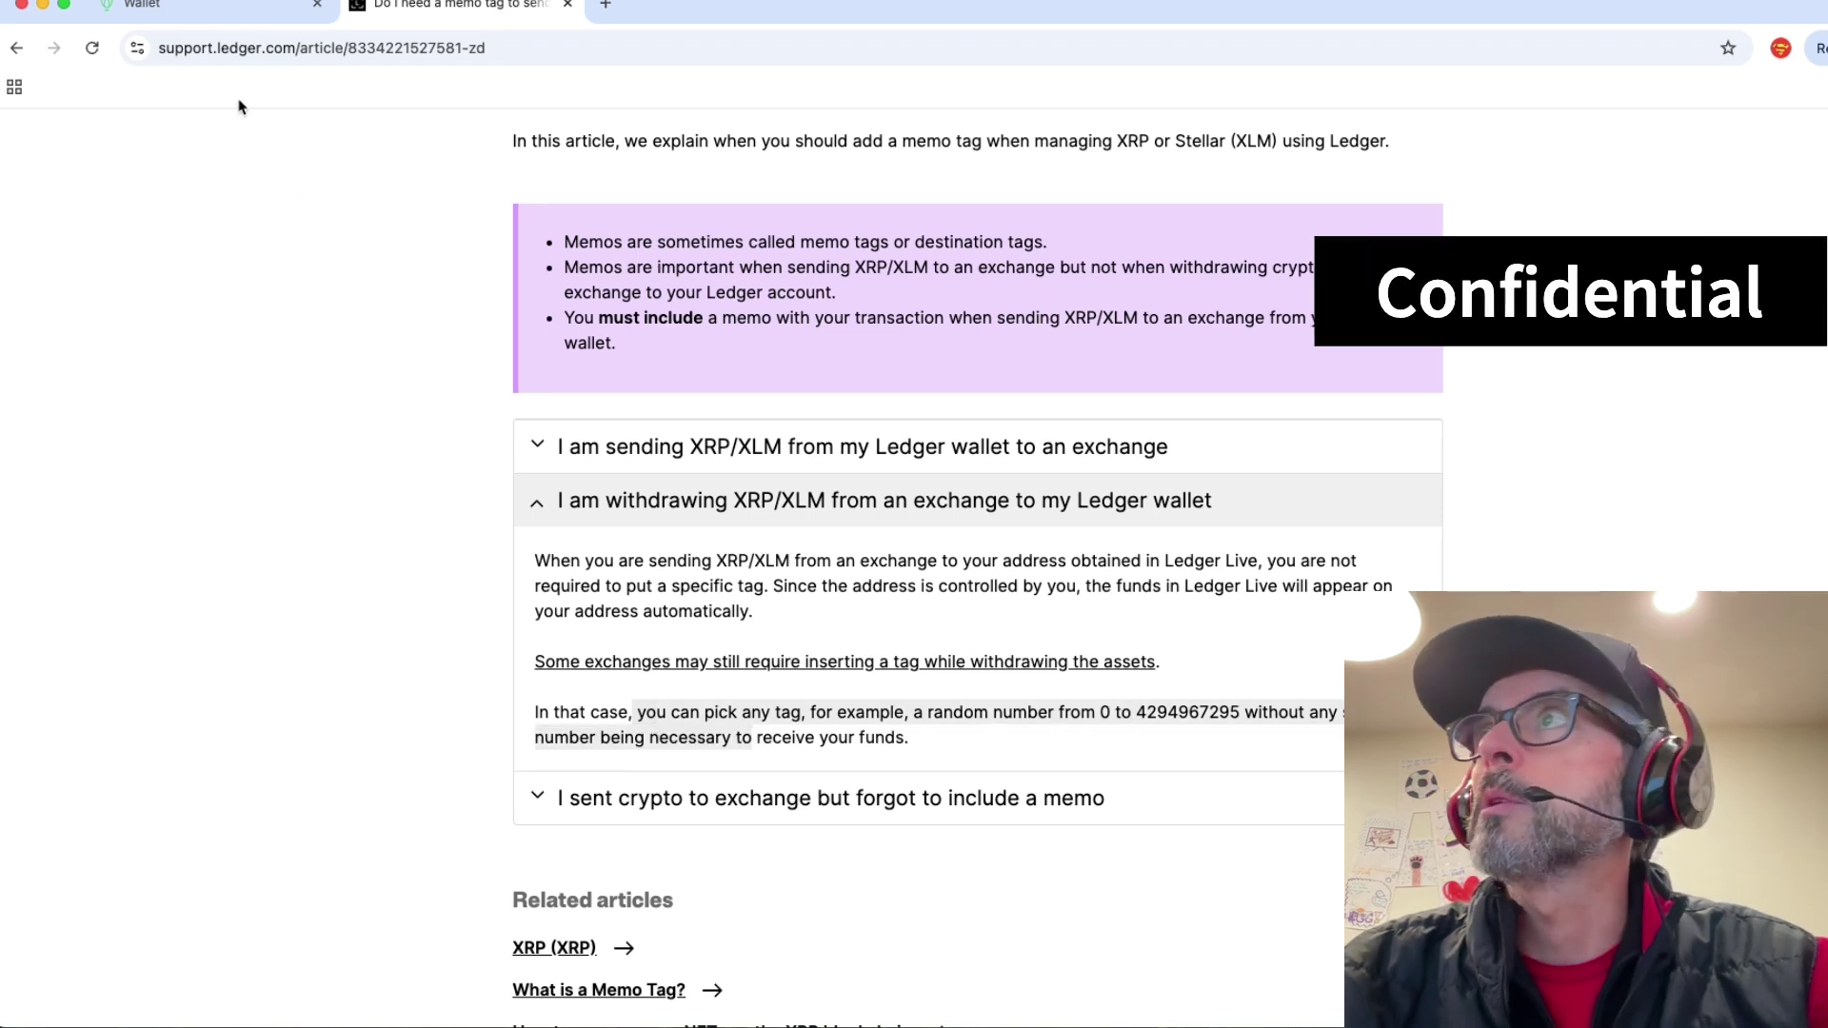
Back in Uphold, change the suggested memo 161124 to 231124
key(ctrl+shift+Tab)
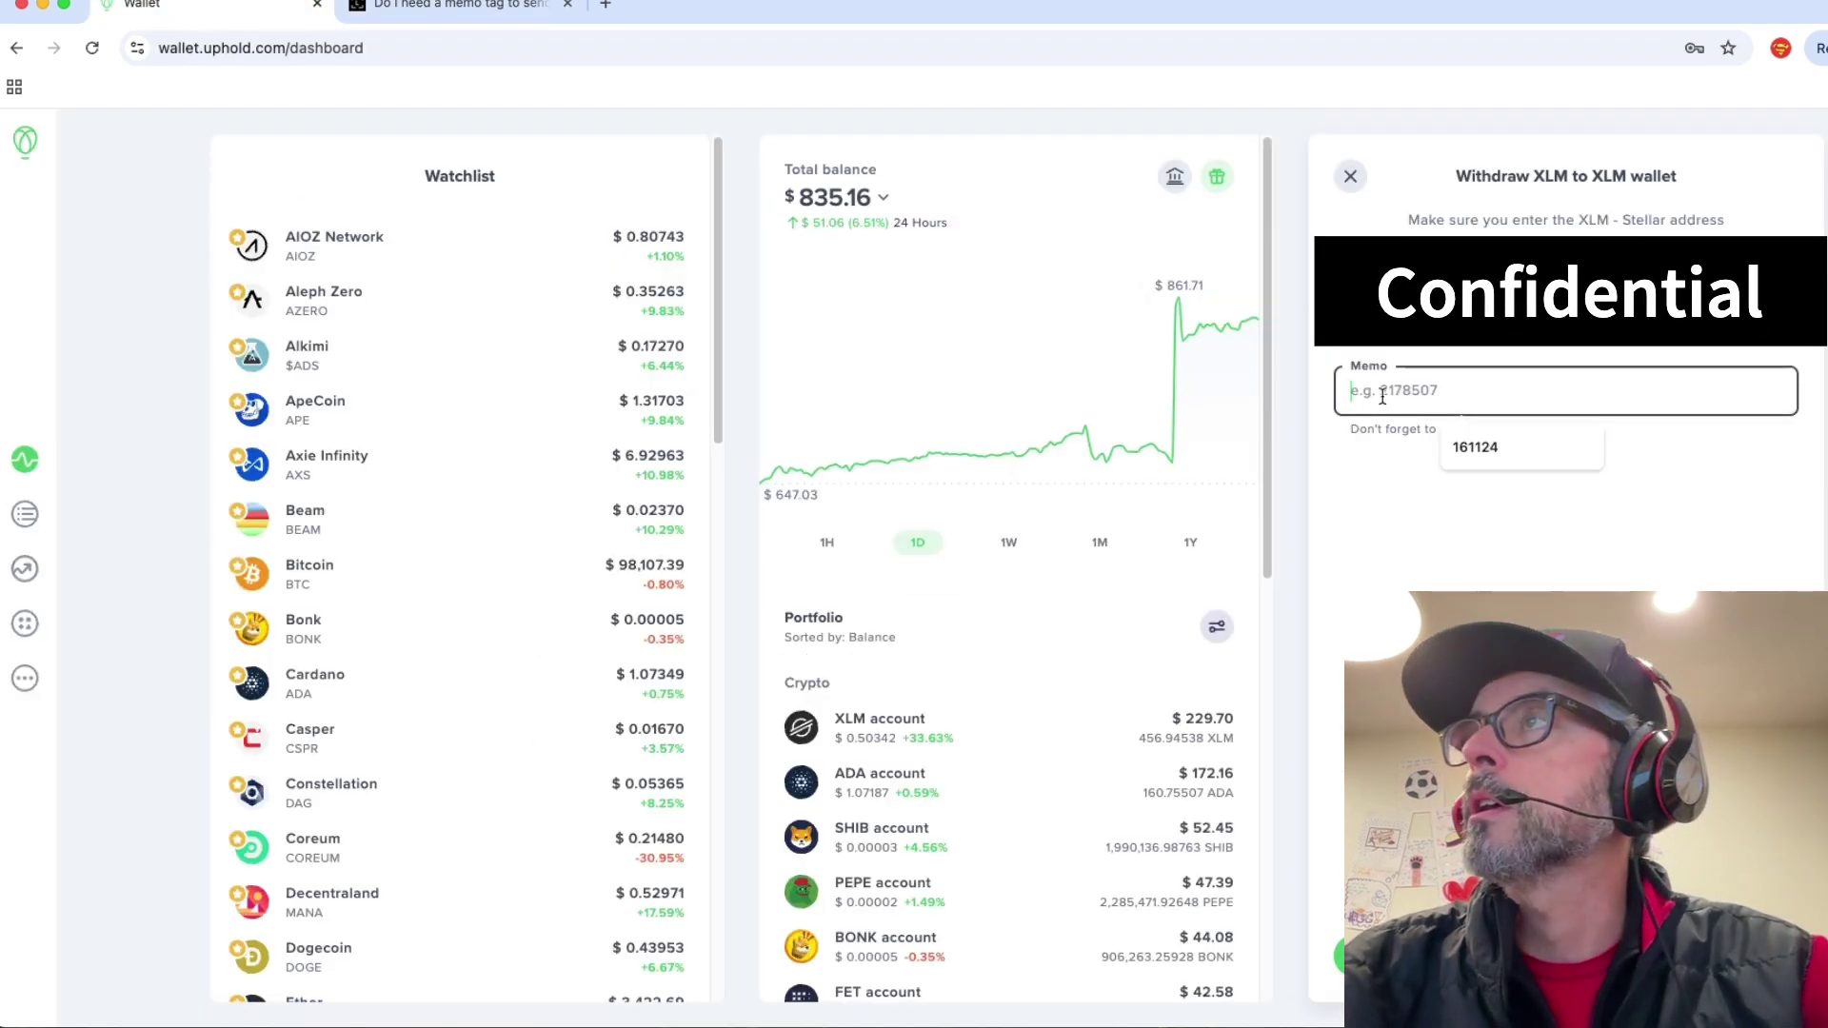
click(1503, 455)
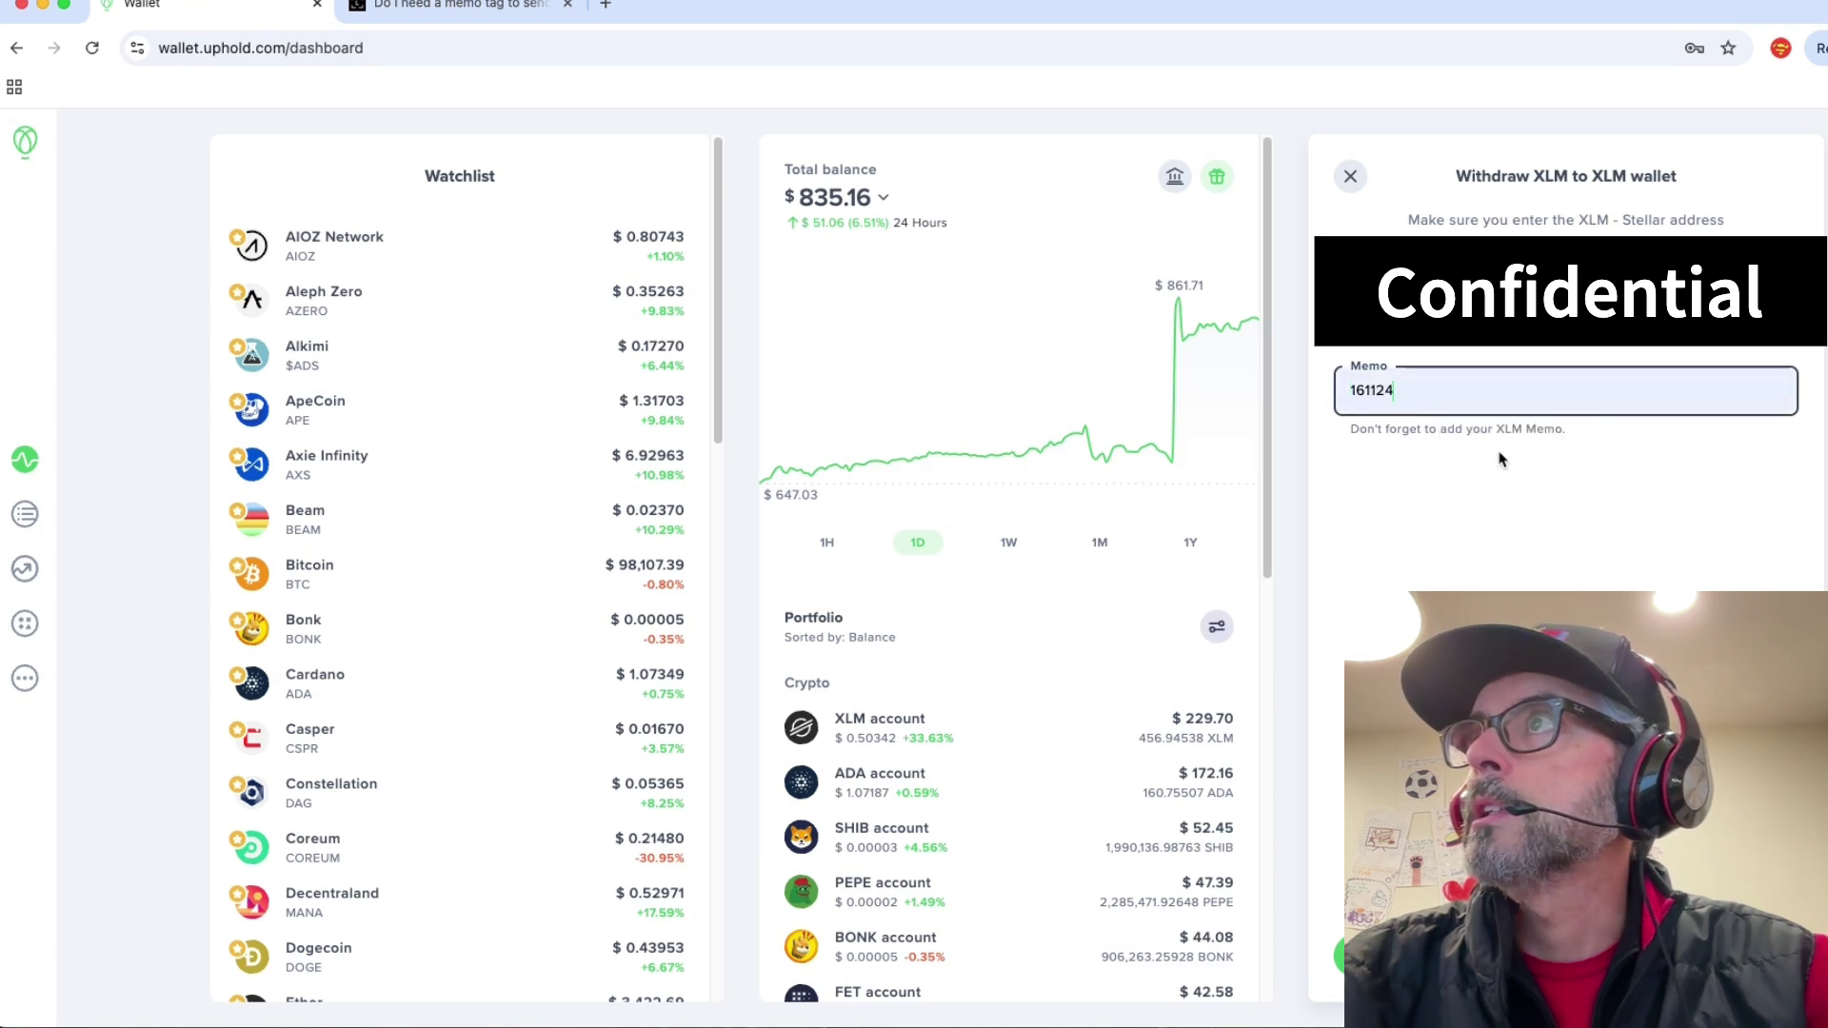
drag(1363, 390, 1347, 390)
text(23)
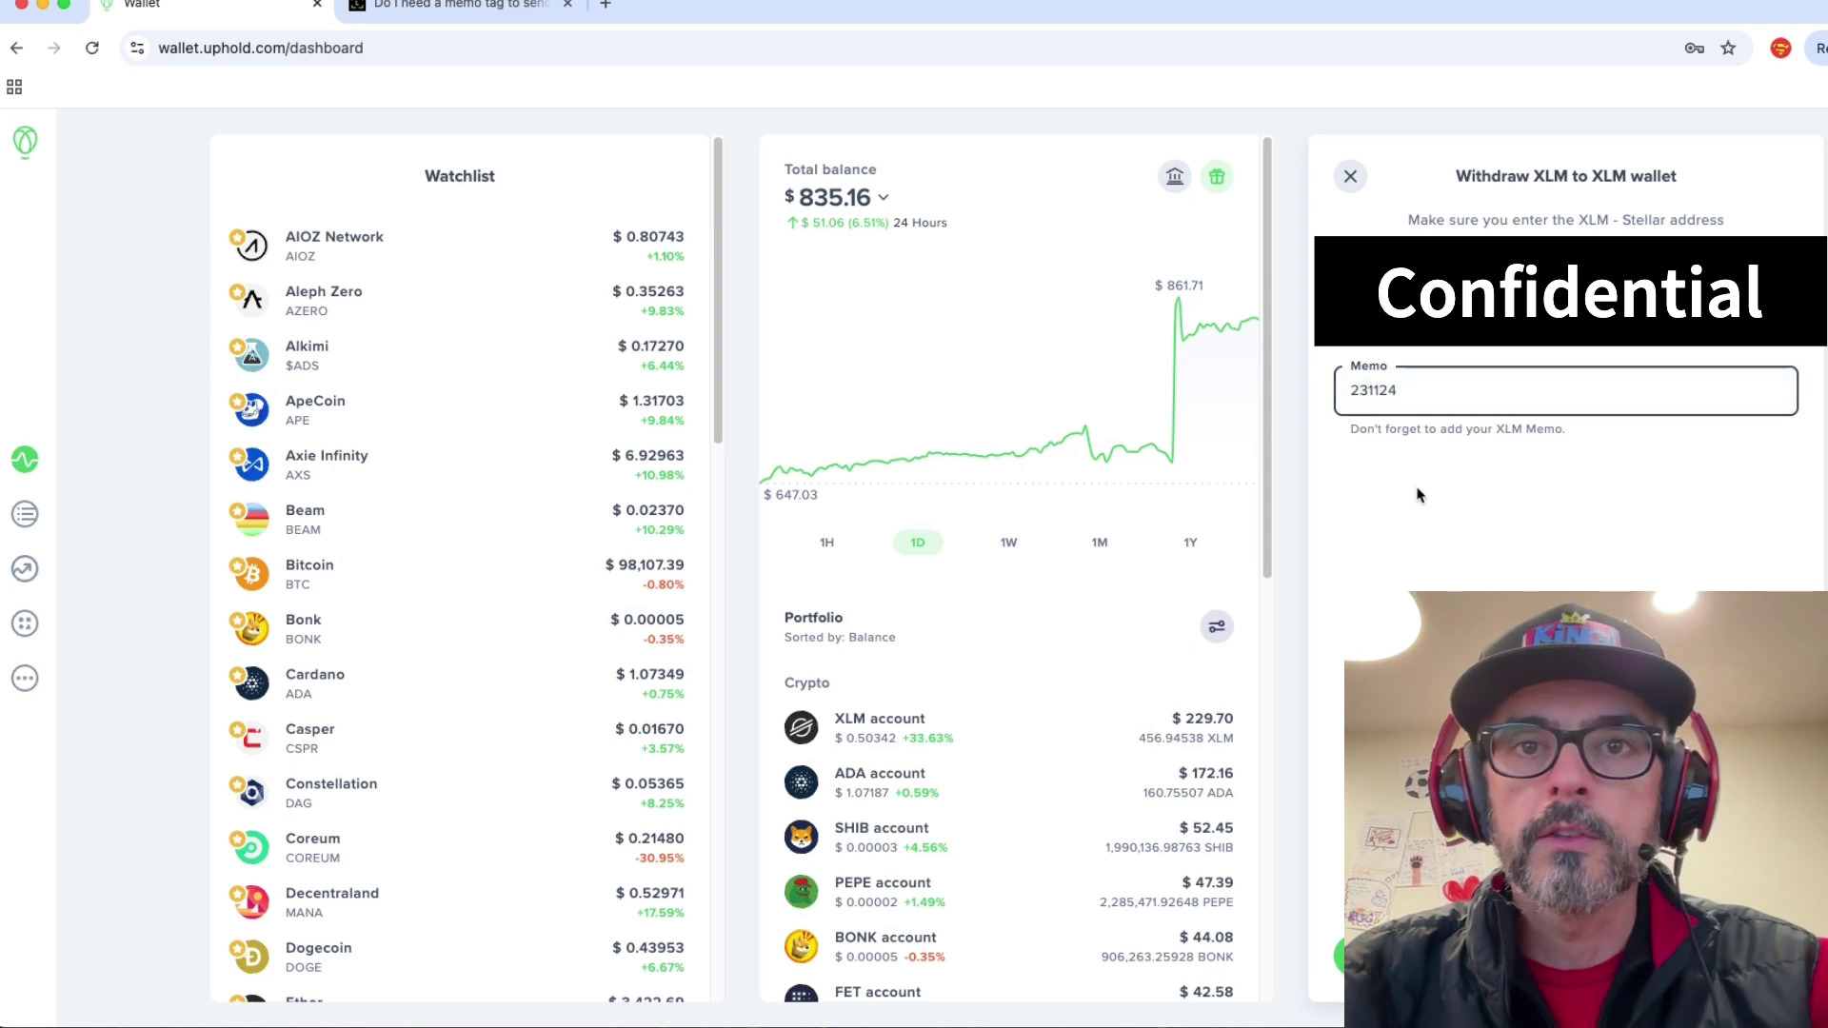
click(1419, 491)
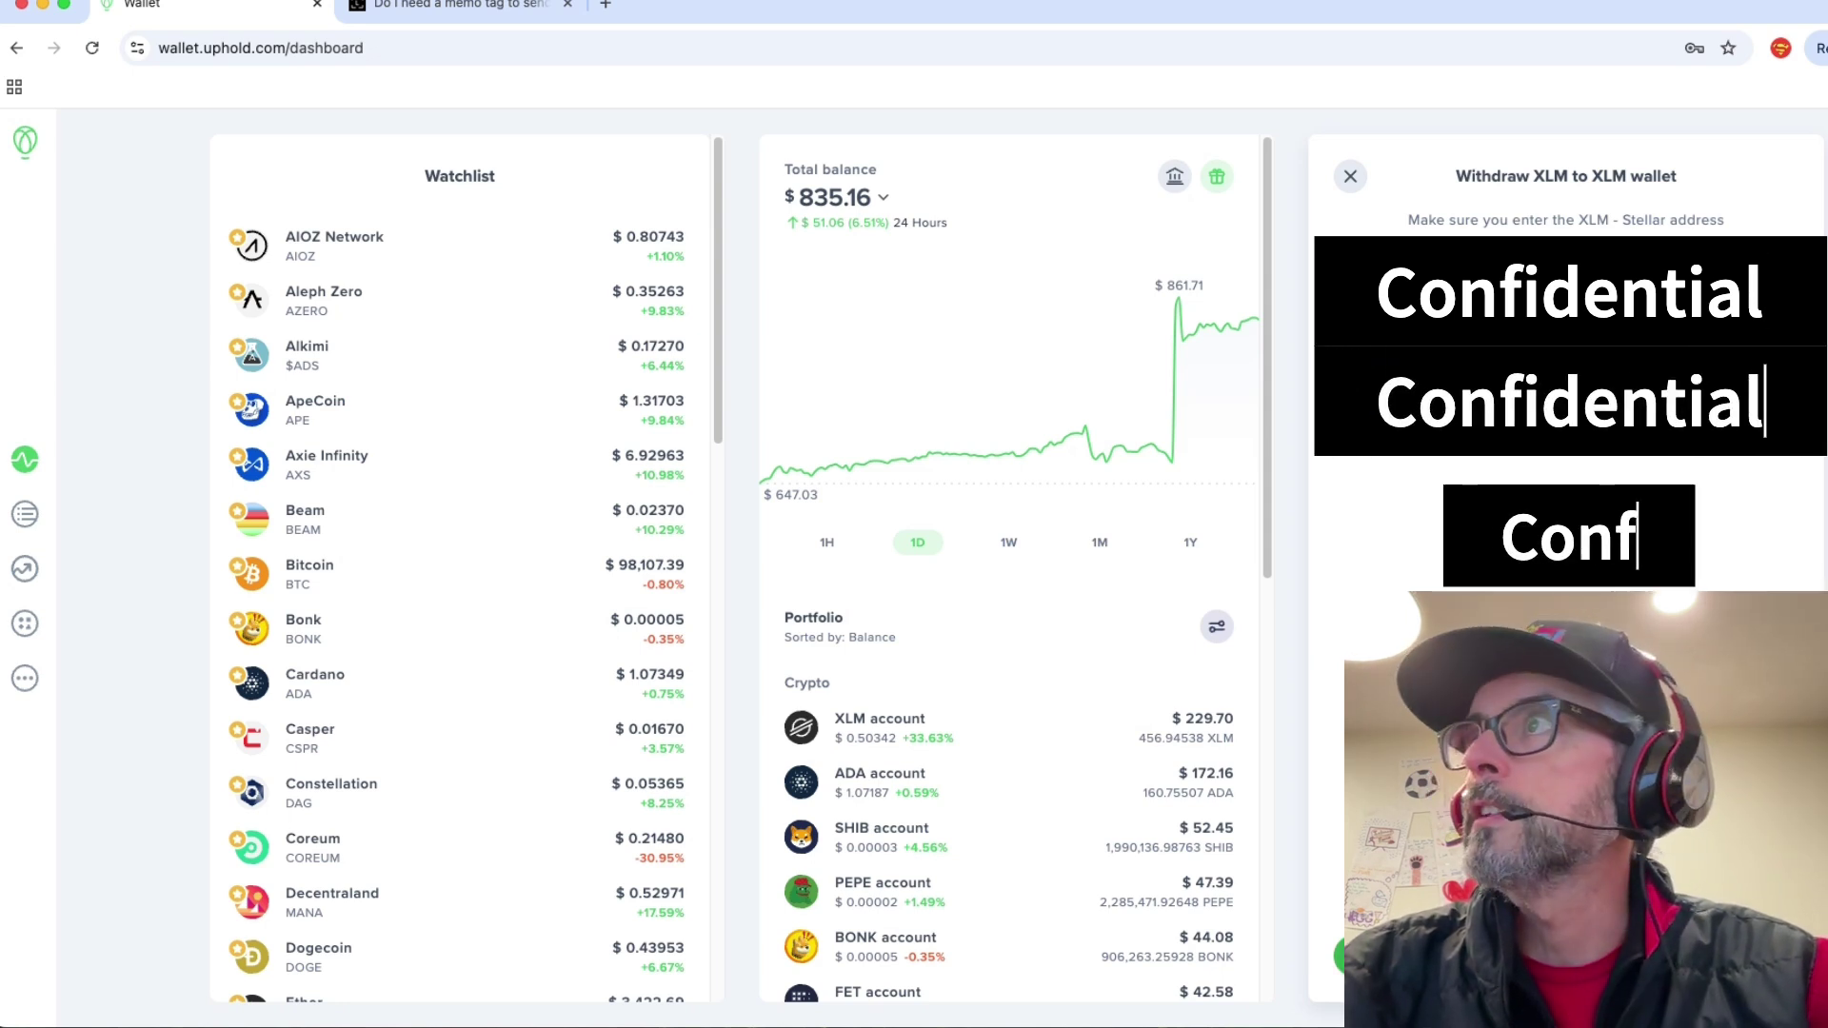
Confirm the transaction preview and submit the SMS verification code
key(Return)
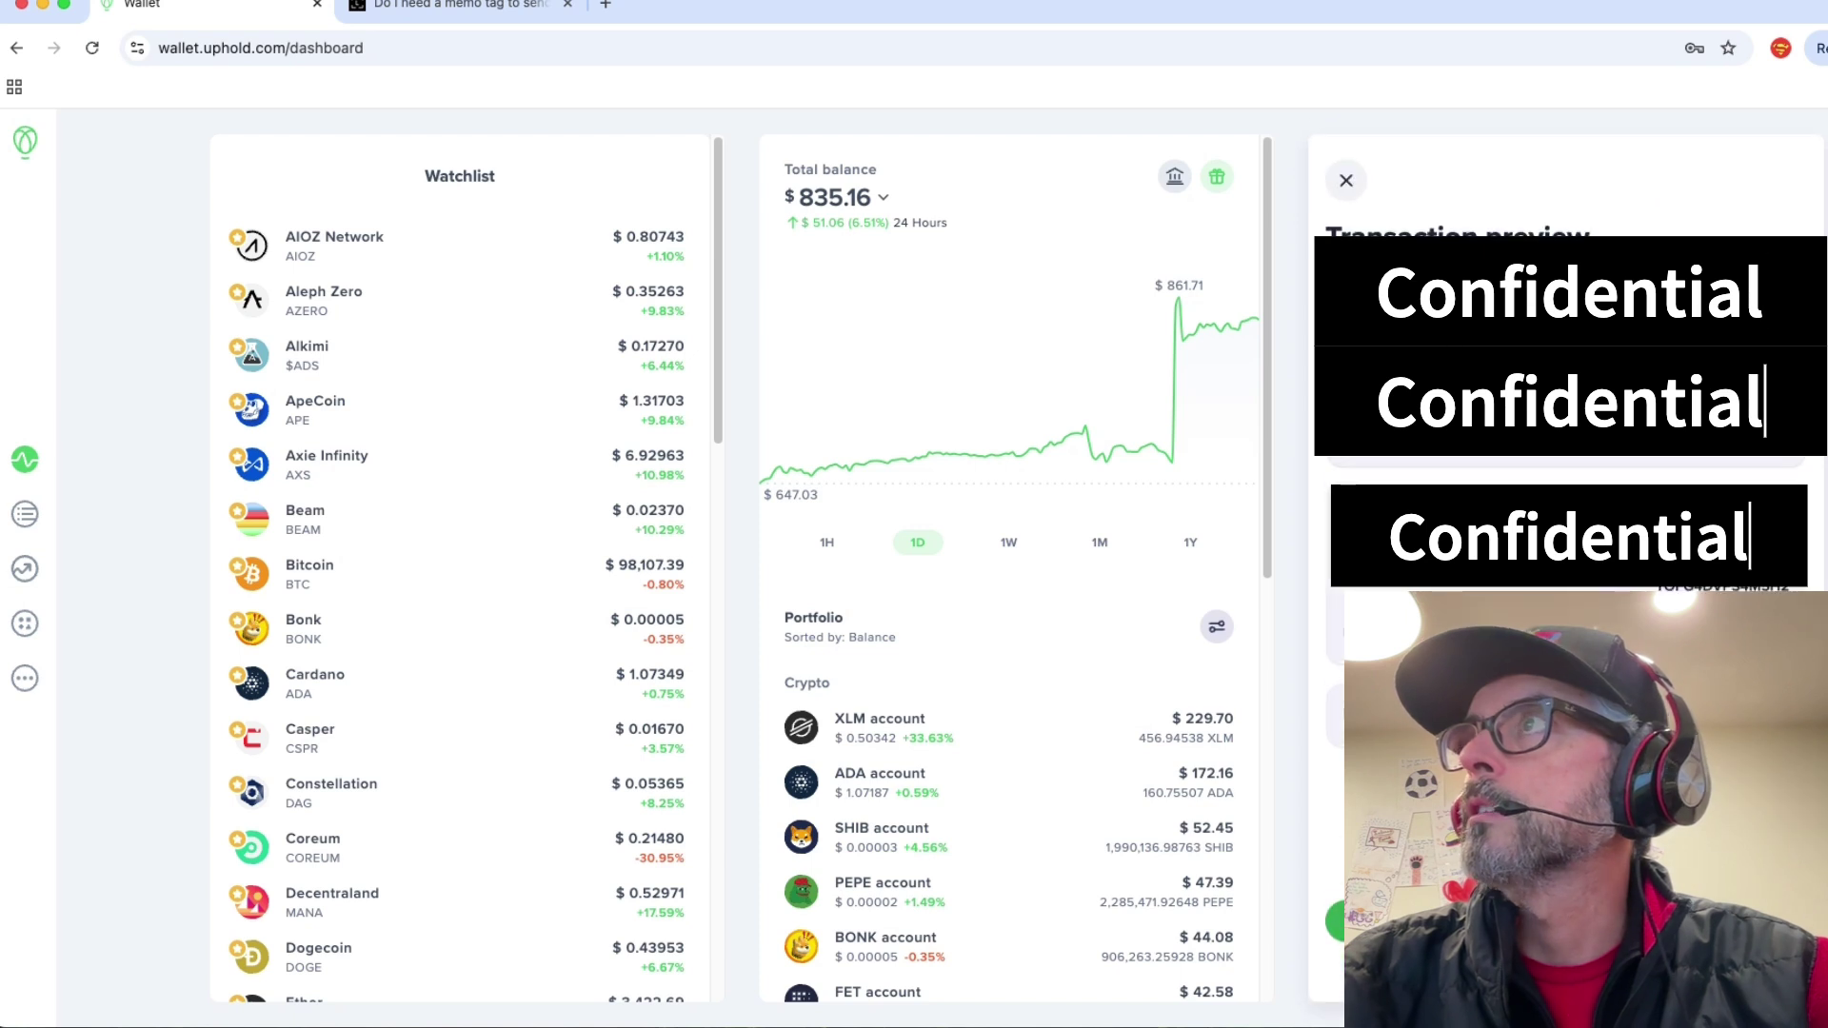
key(Return)
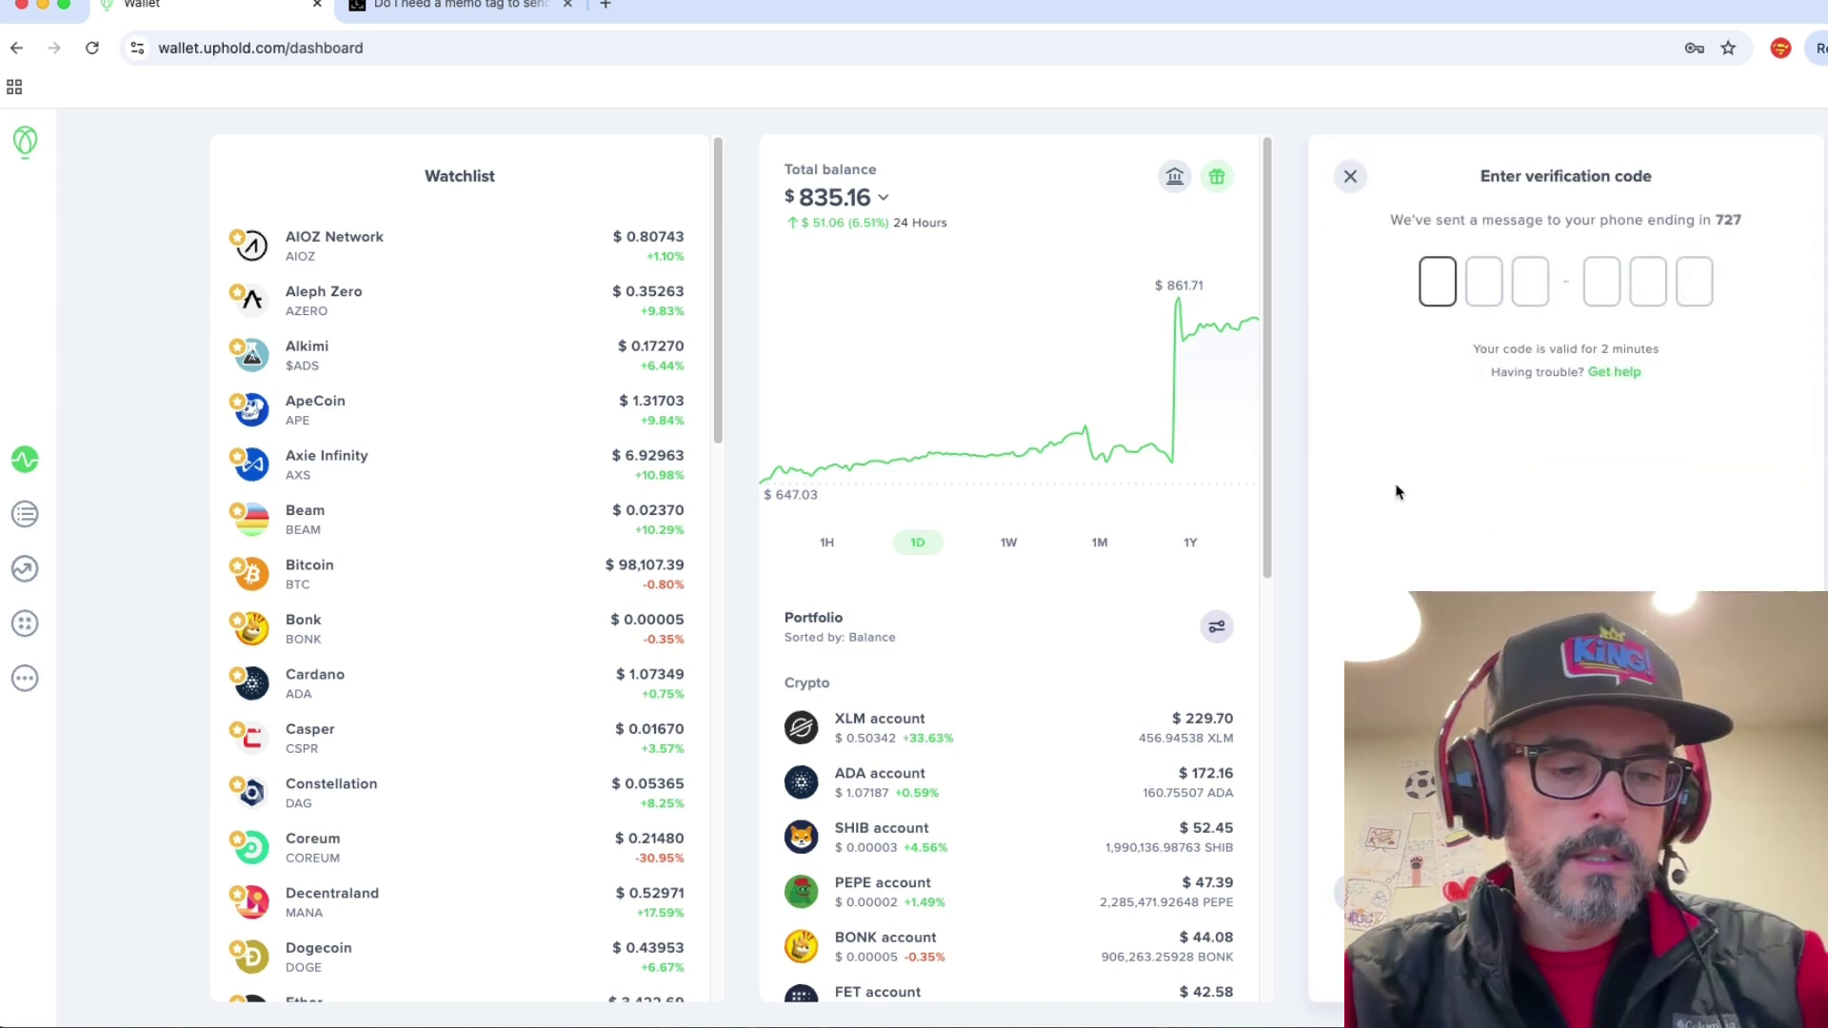
key(super+v)
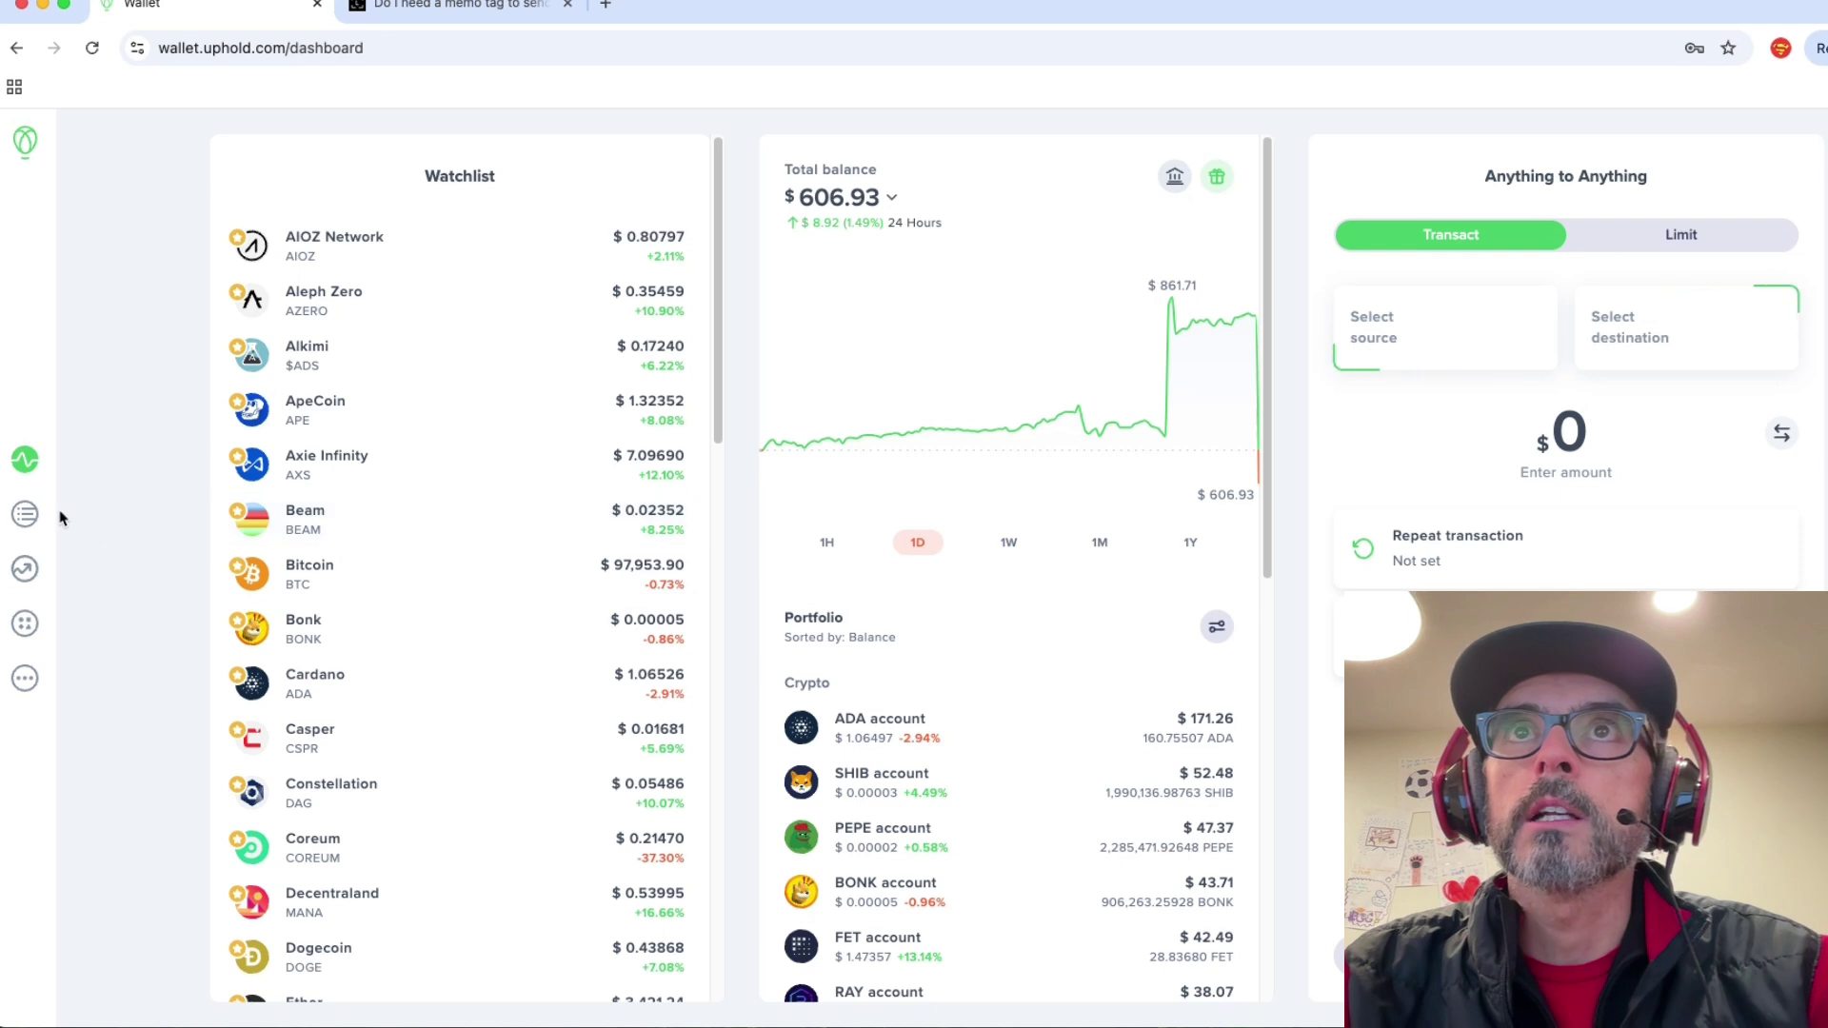
Review the 451.38896 XLM withdrawal in Uphold's Activity, then switch to Ledger Live
click(24, 514)
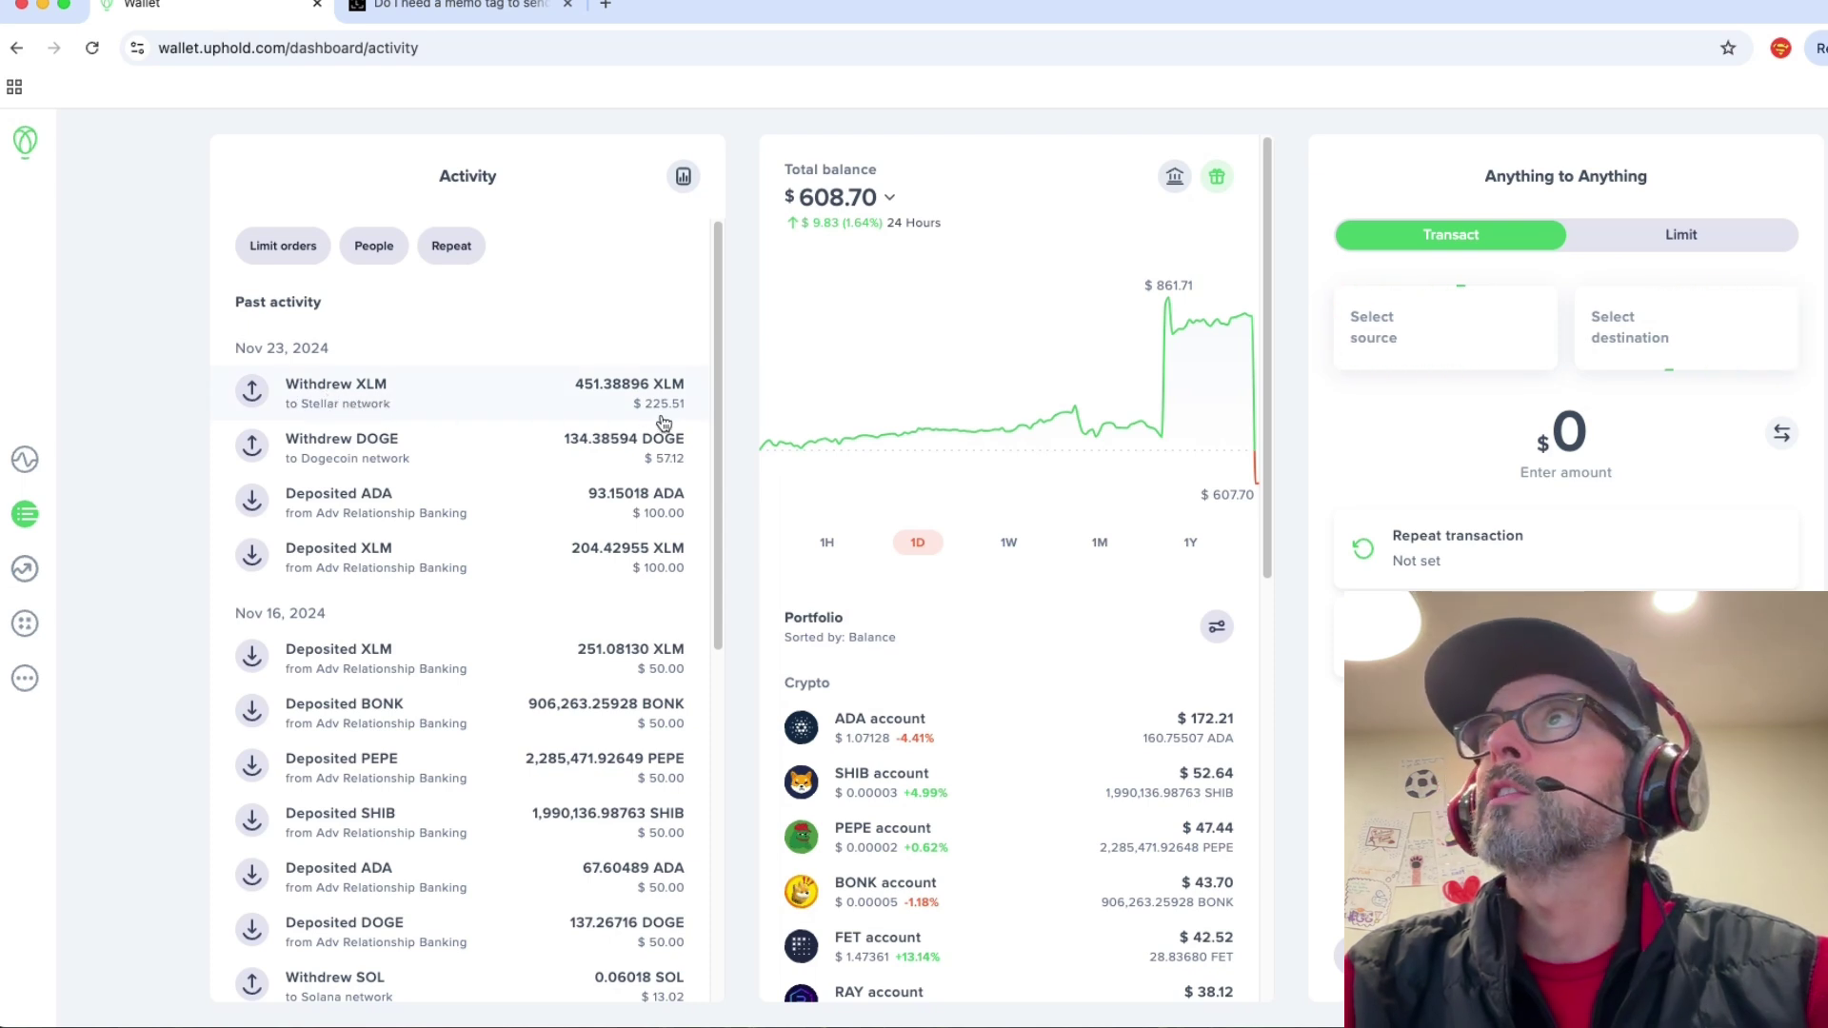
key(super+Tab)
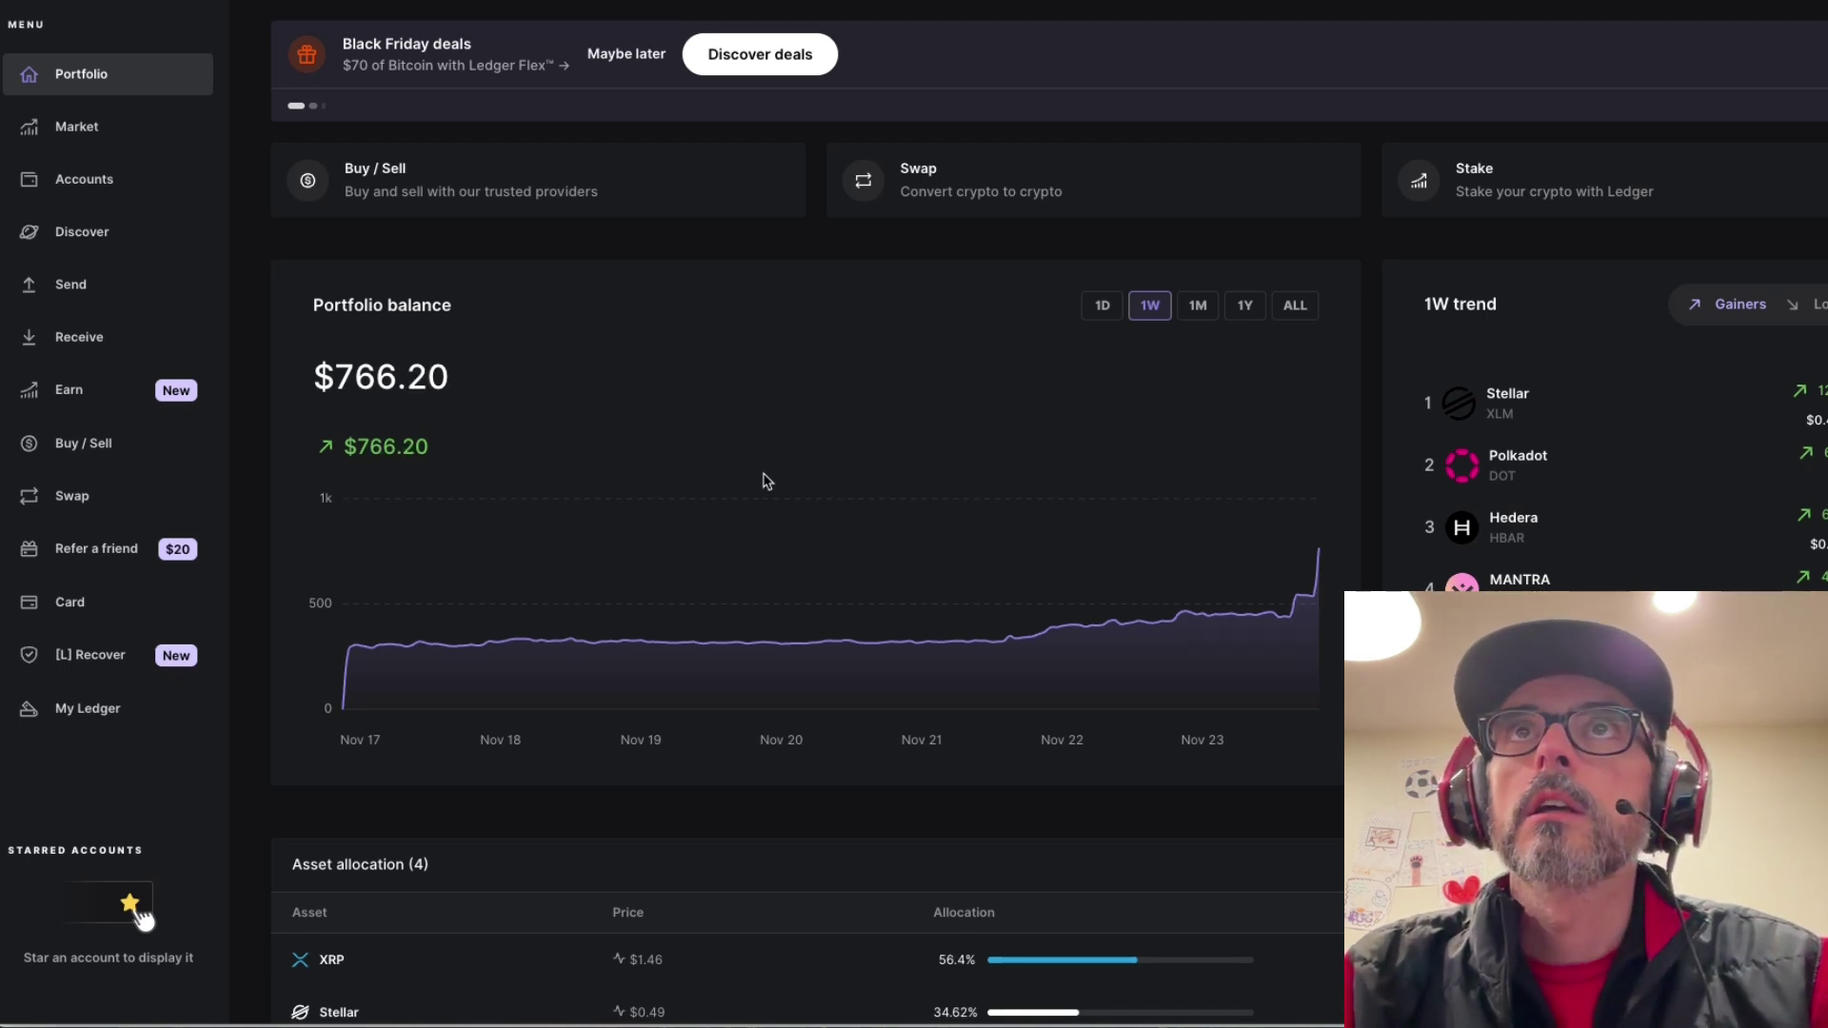
Start a Receive, search ada, choose the Cardano account, and continue to device verification
click(100, 337)
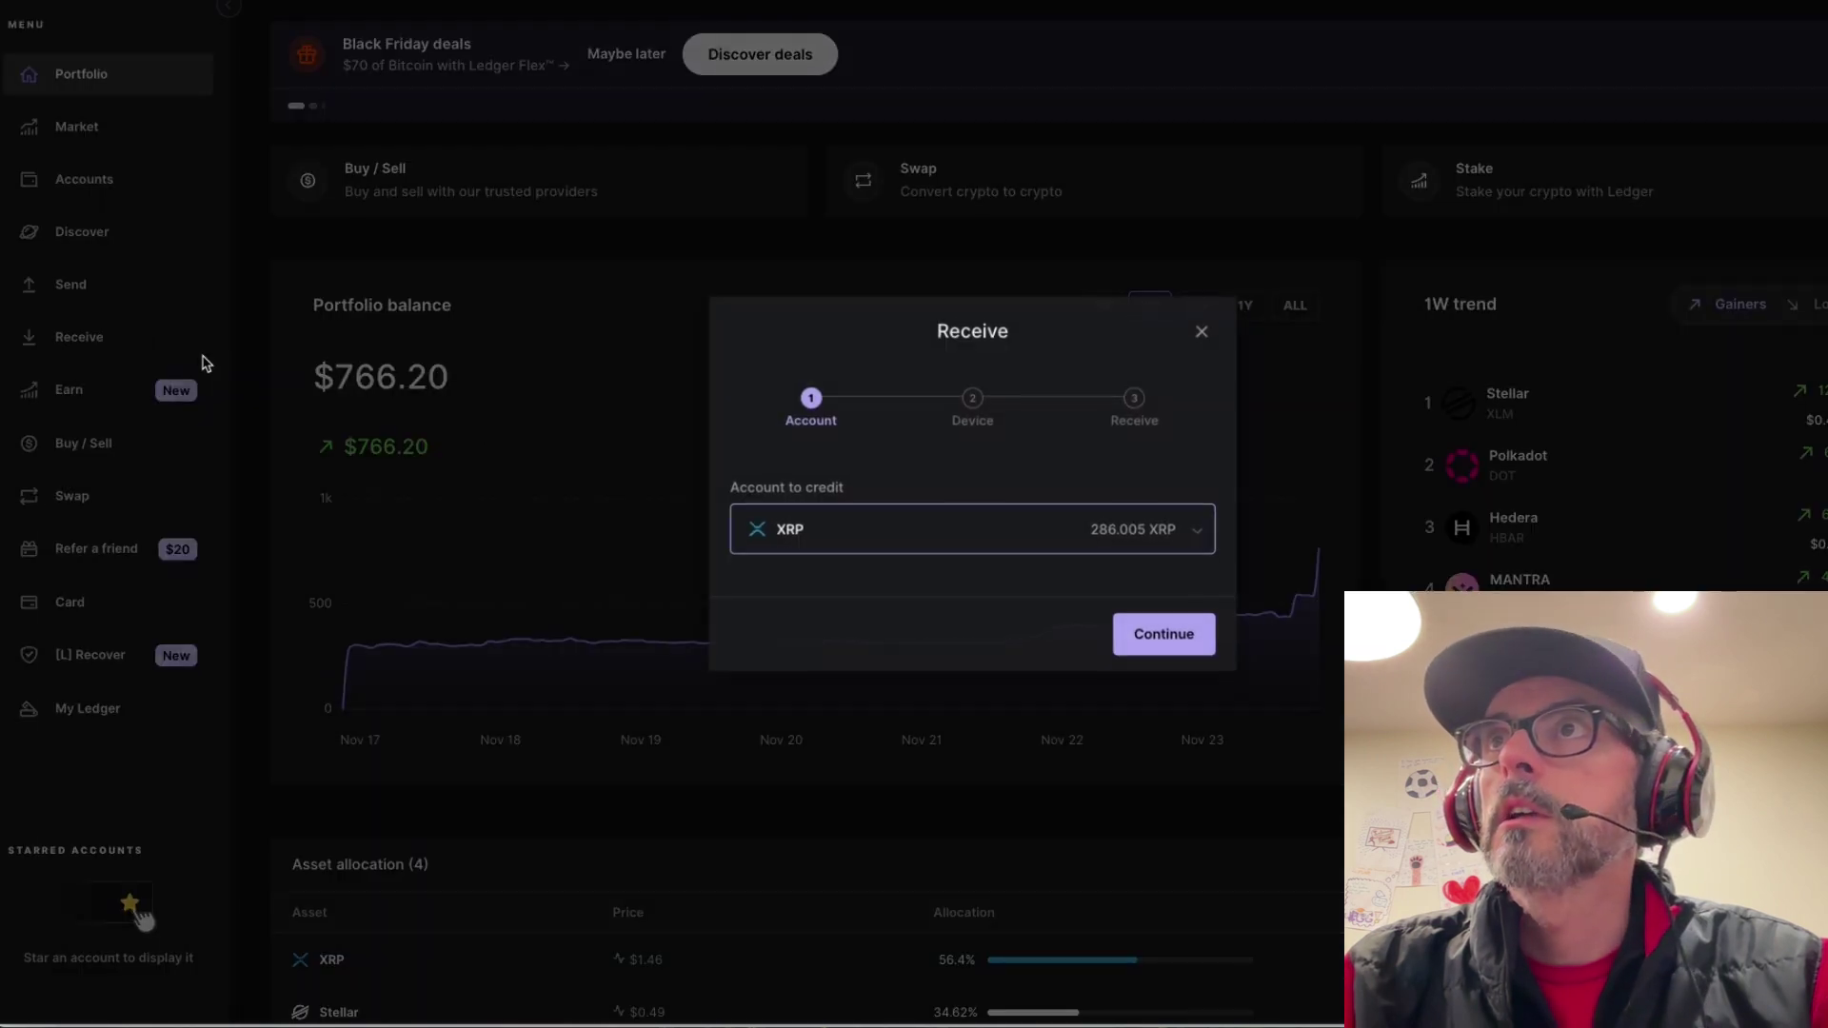
click(802, 539)
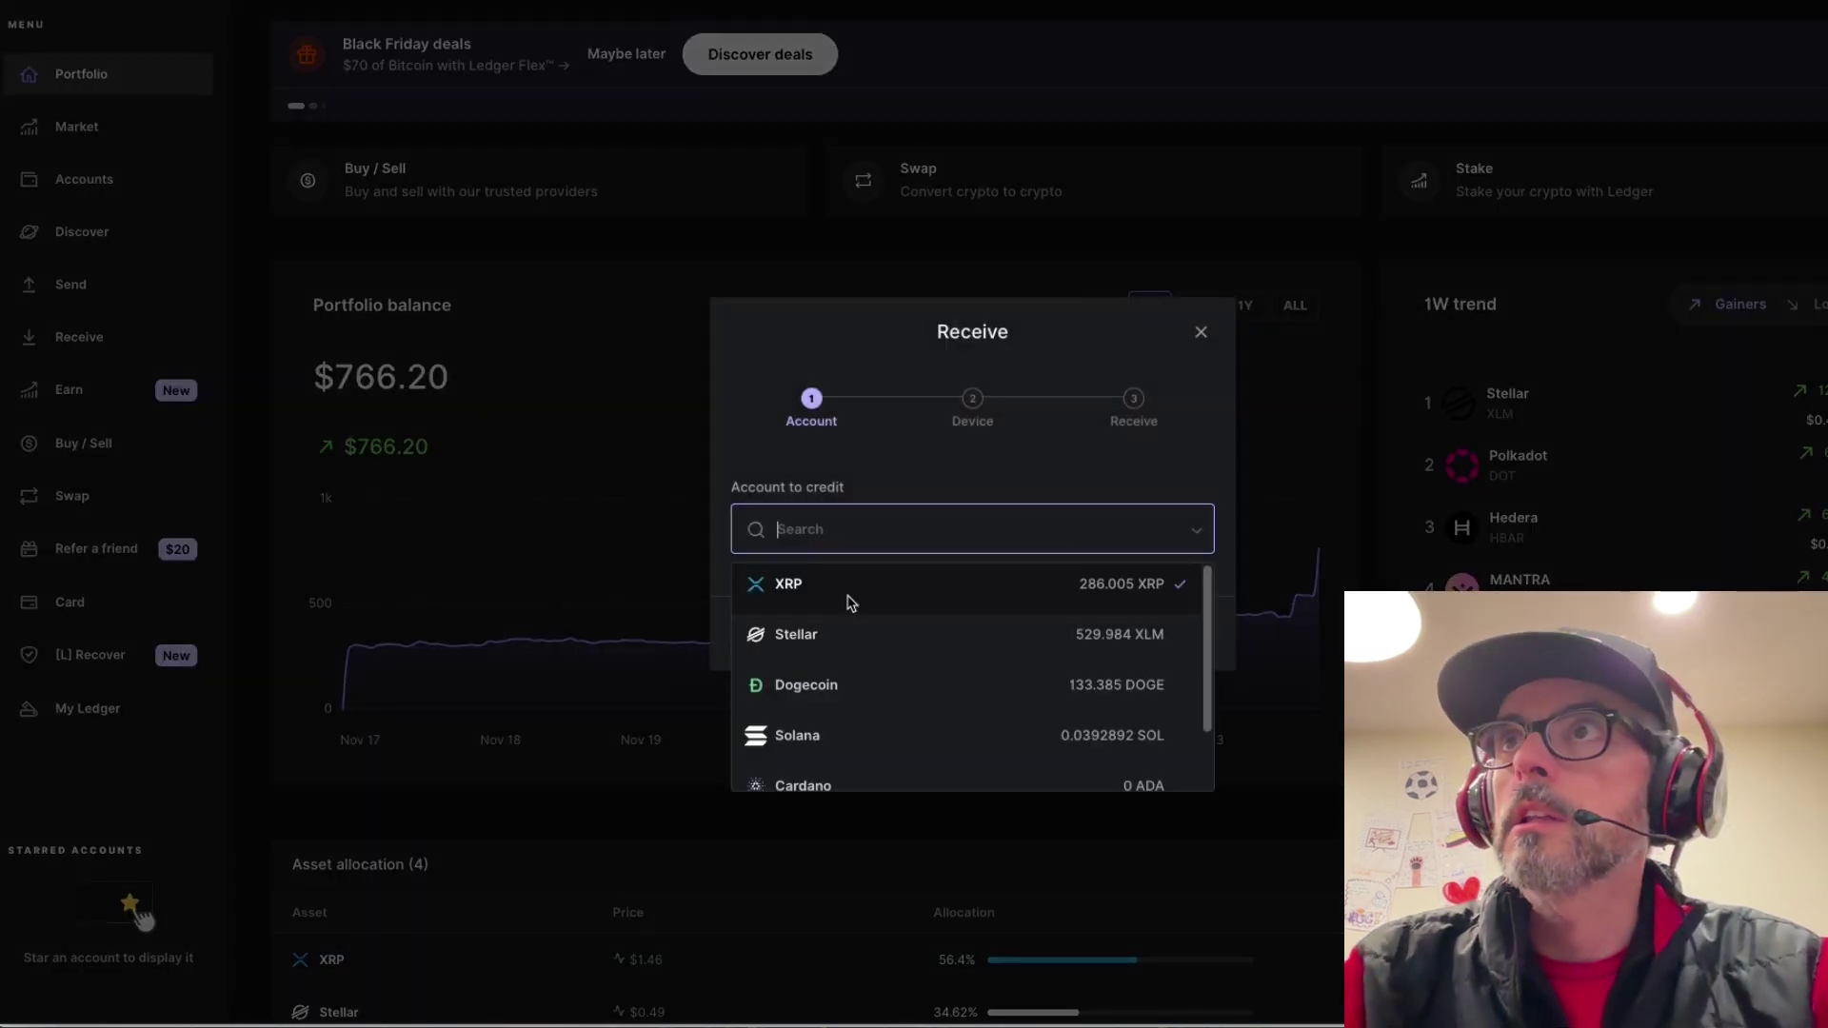
text(ada)
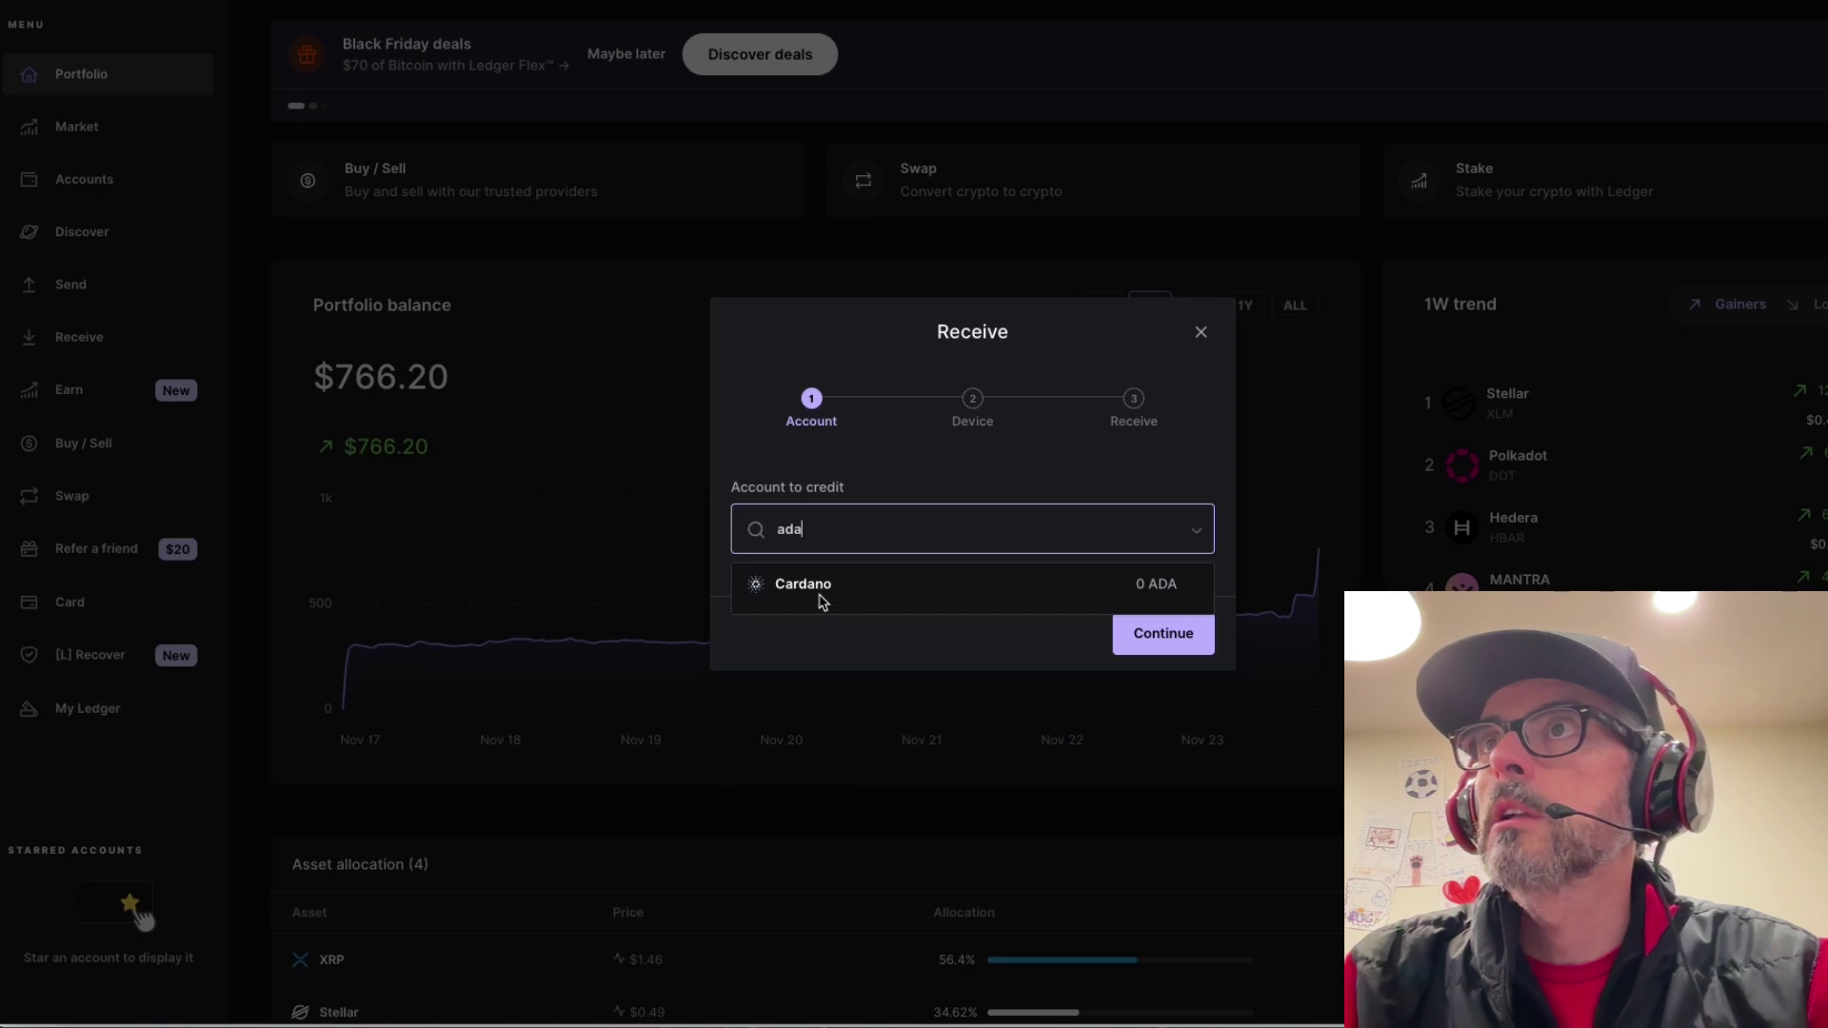
click(820, 598)
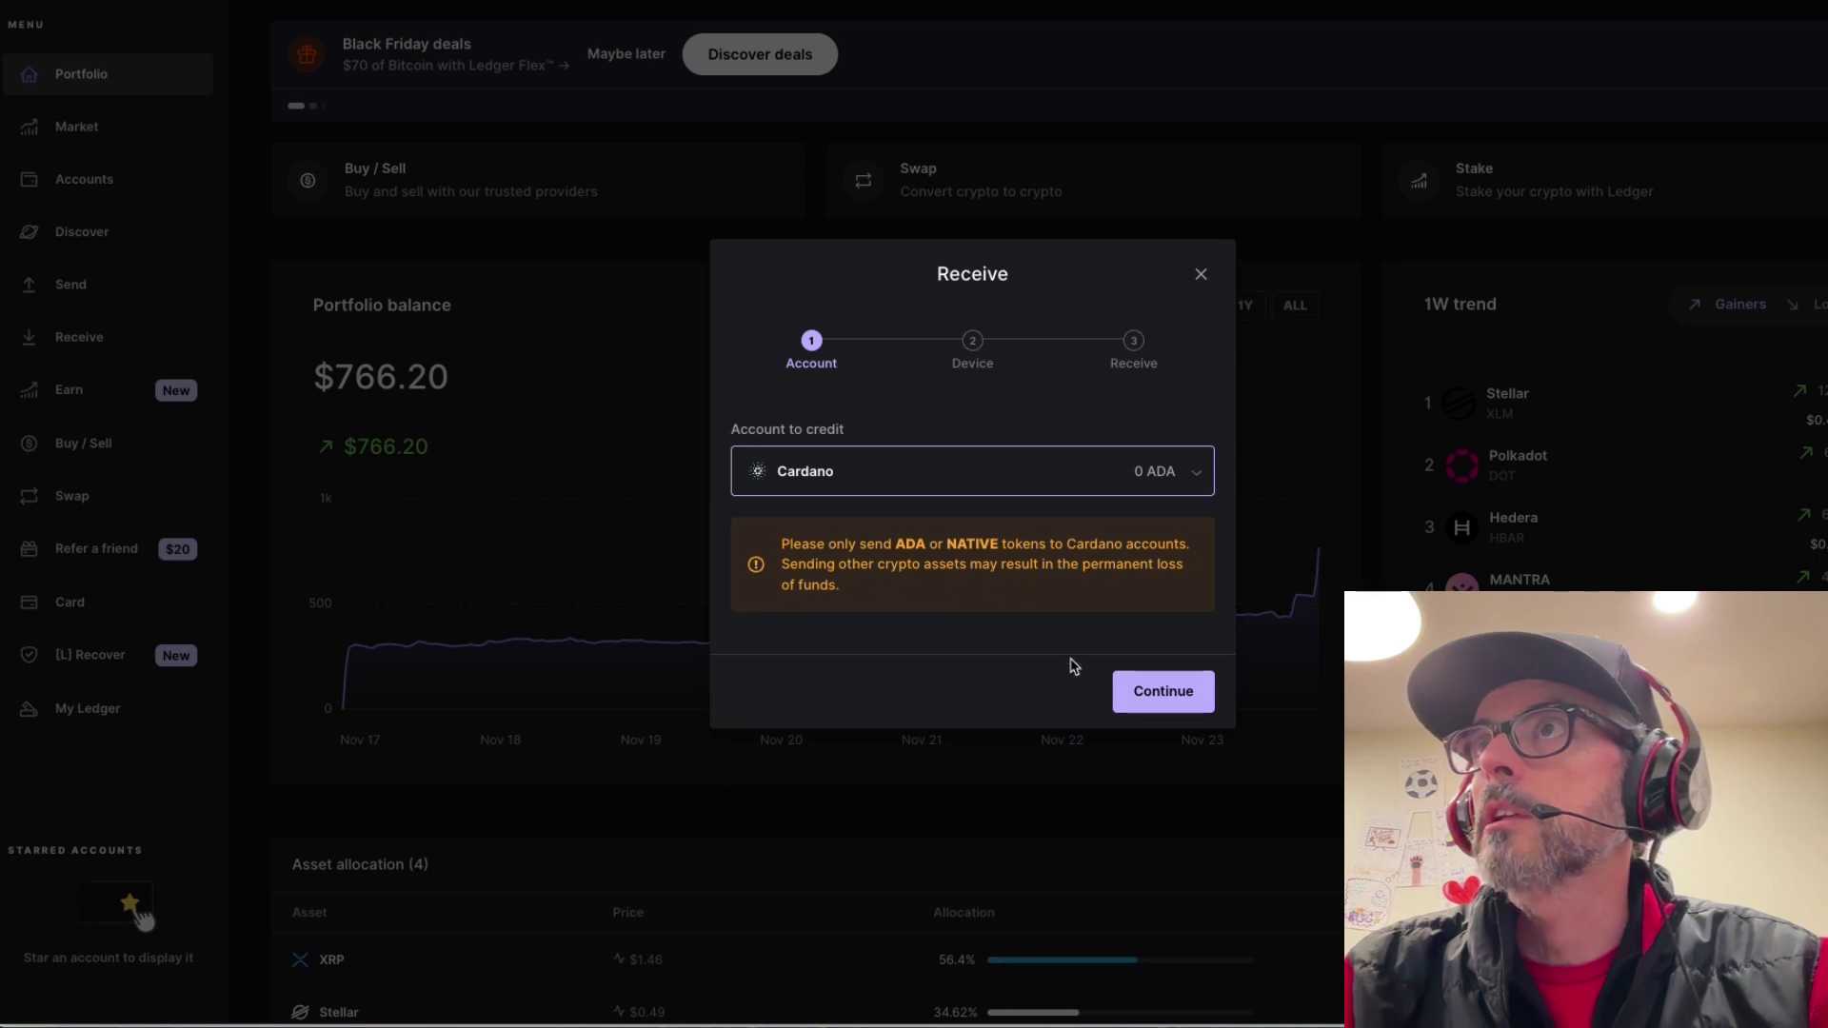
click(1134, 693)
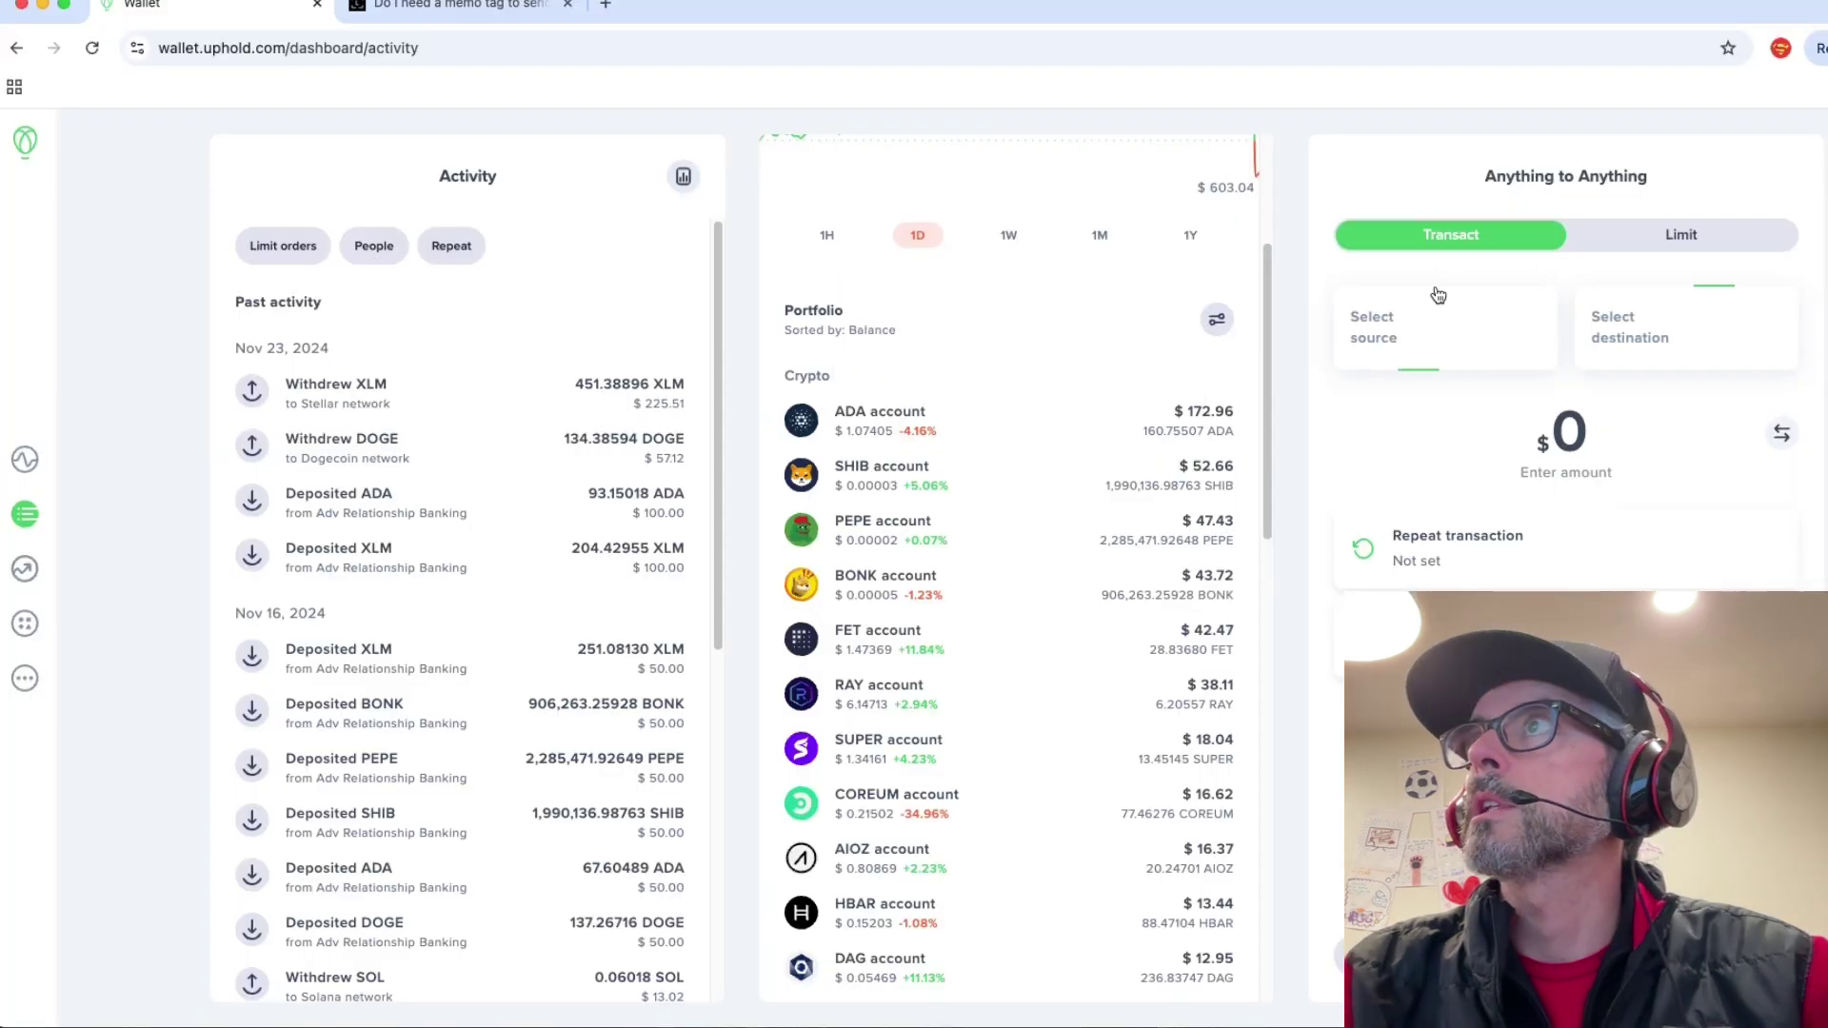
Set the transfer source to the ADA account and the destination to the Cardano network
click(1438, 296)
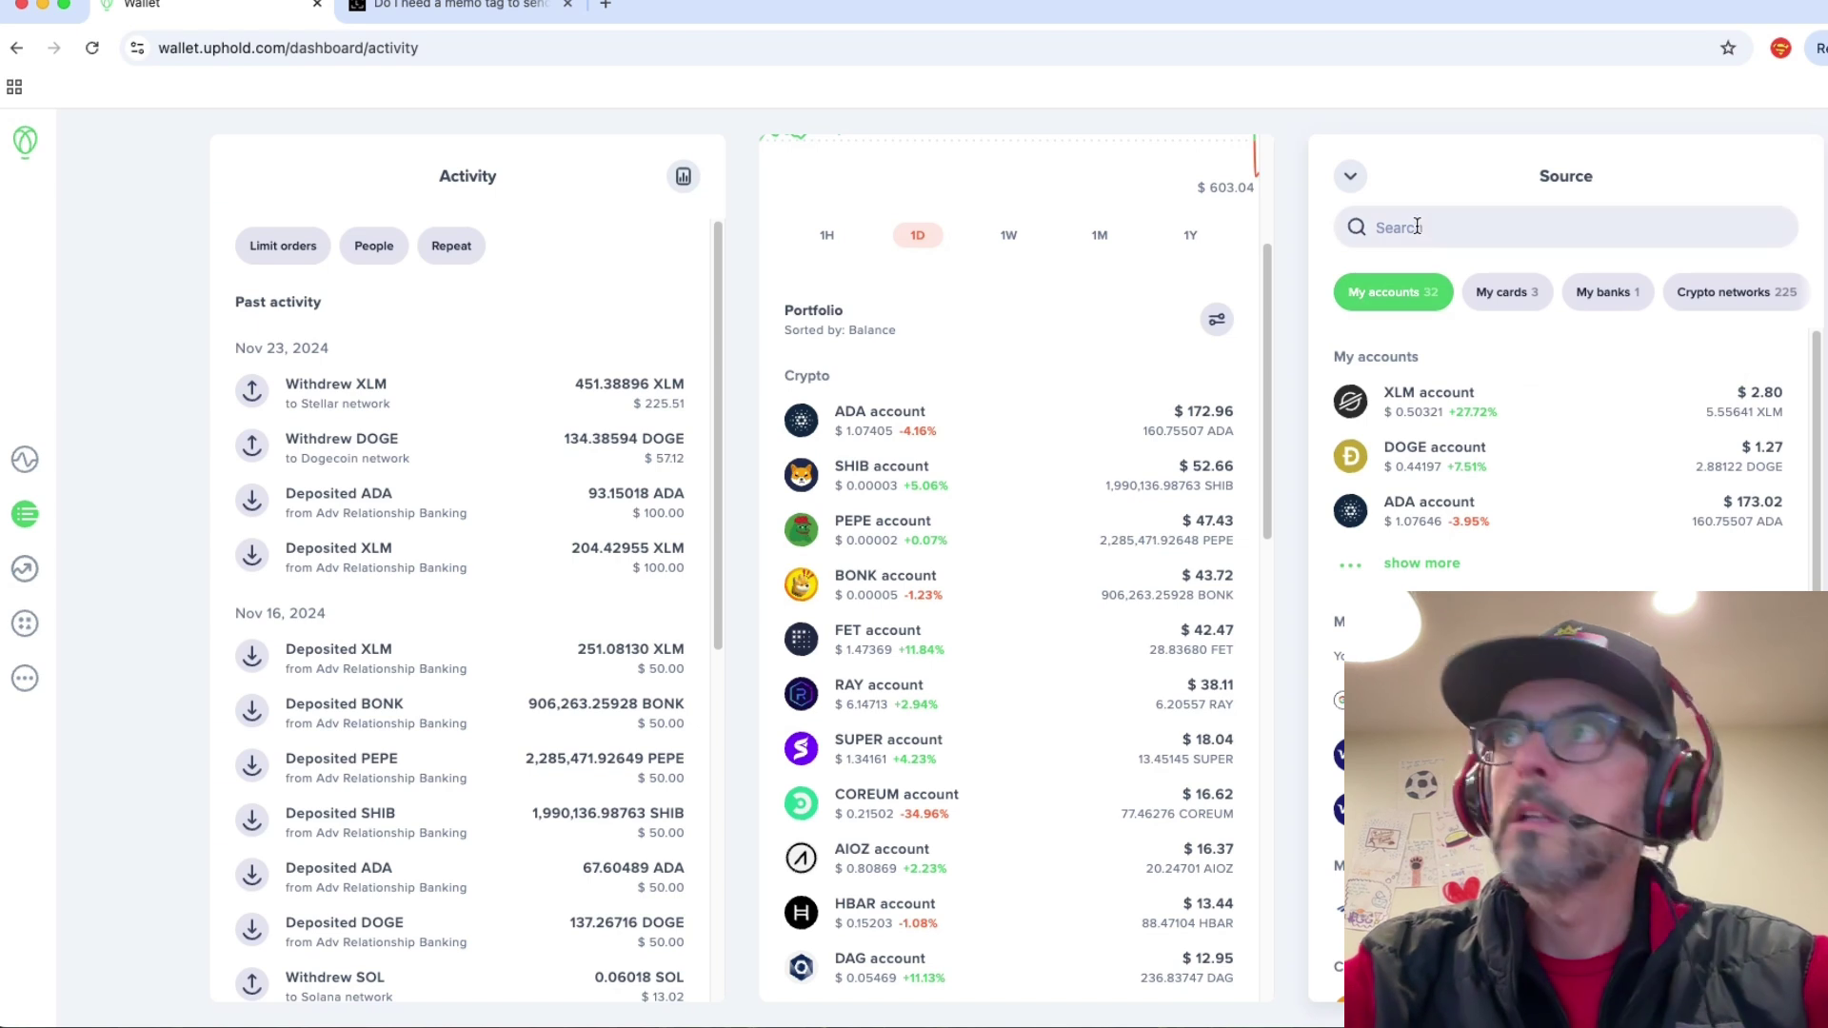
text(ada)
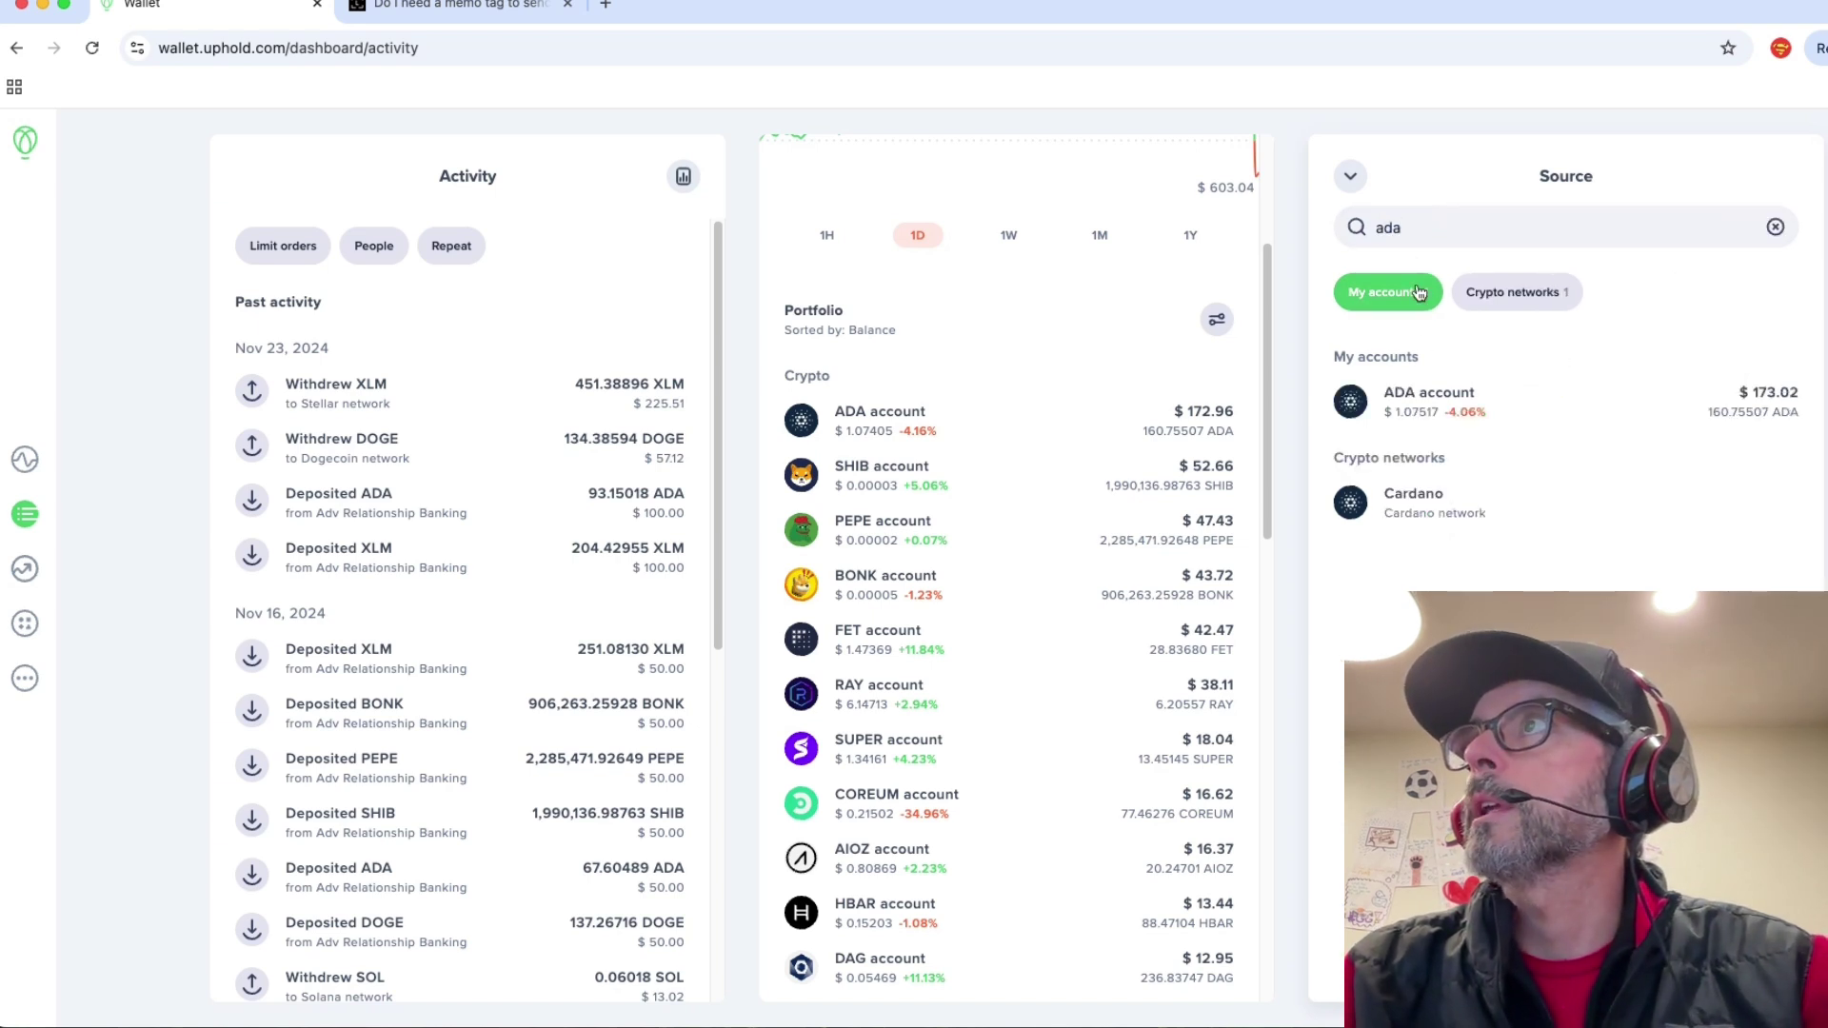
click(1421, 391)
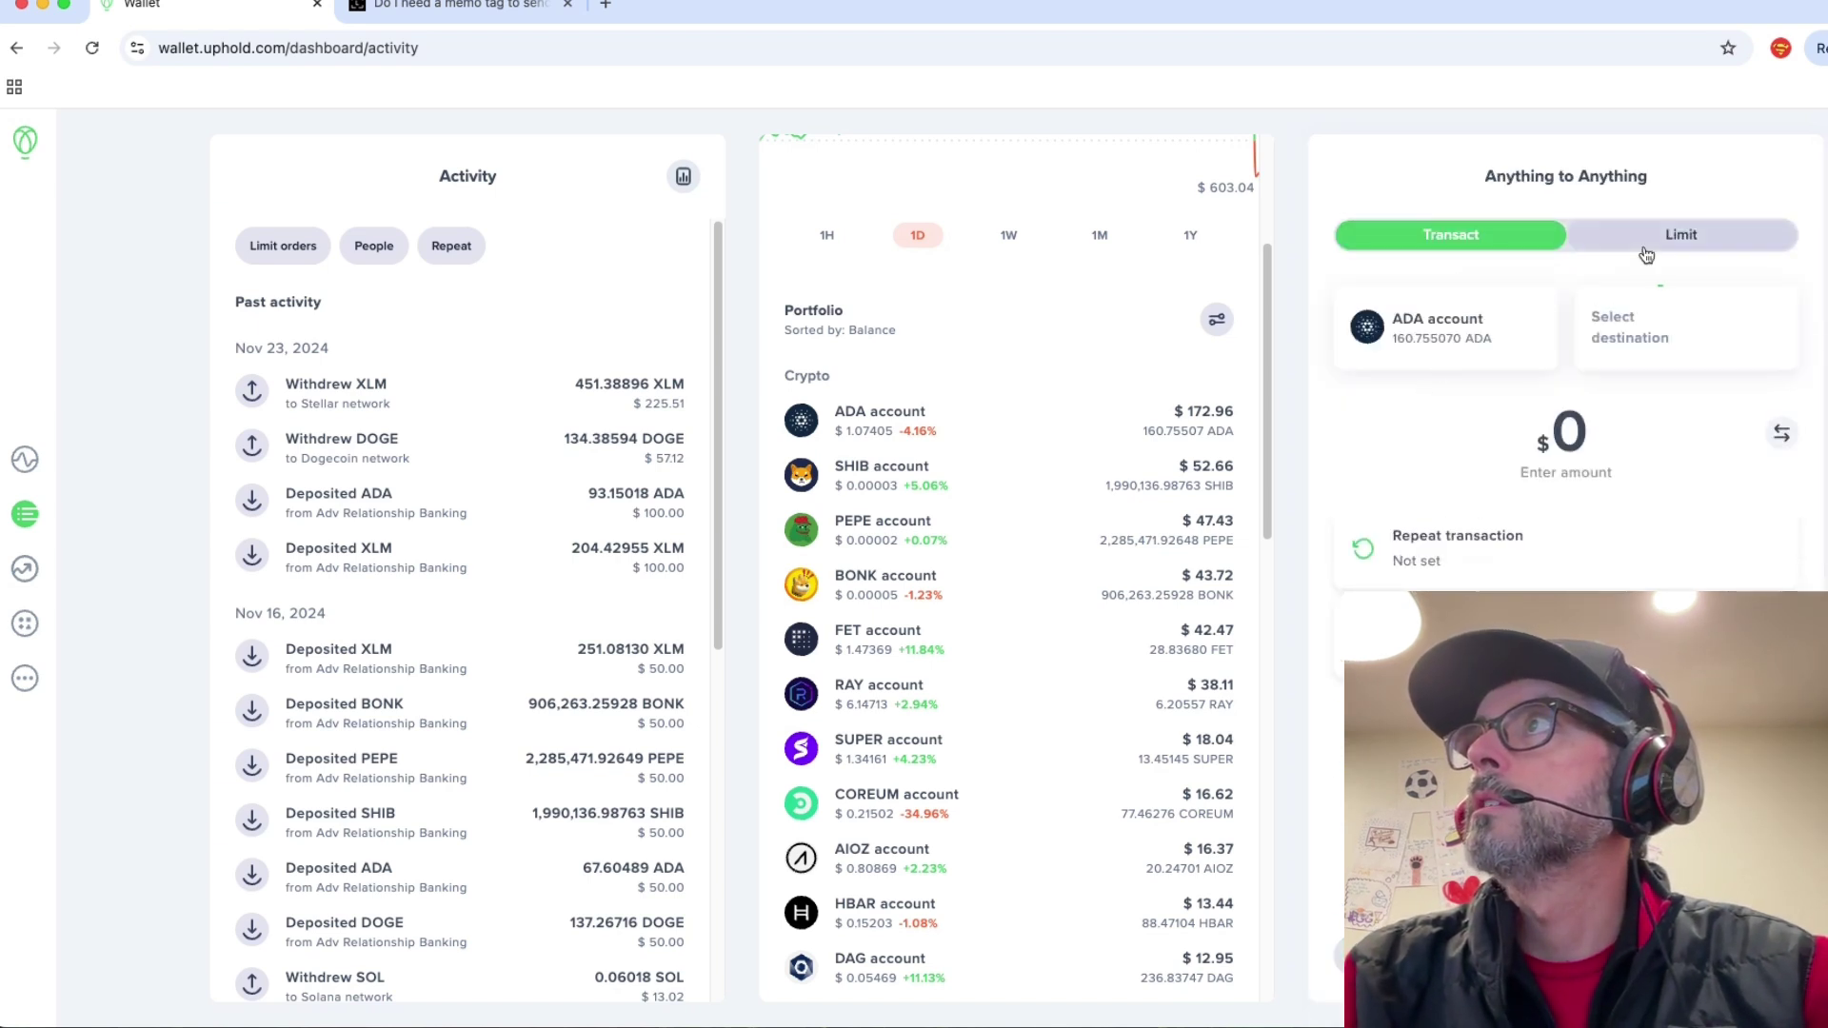
click(1662, 315)
text(ada)
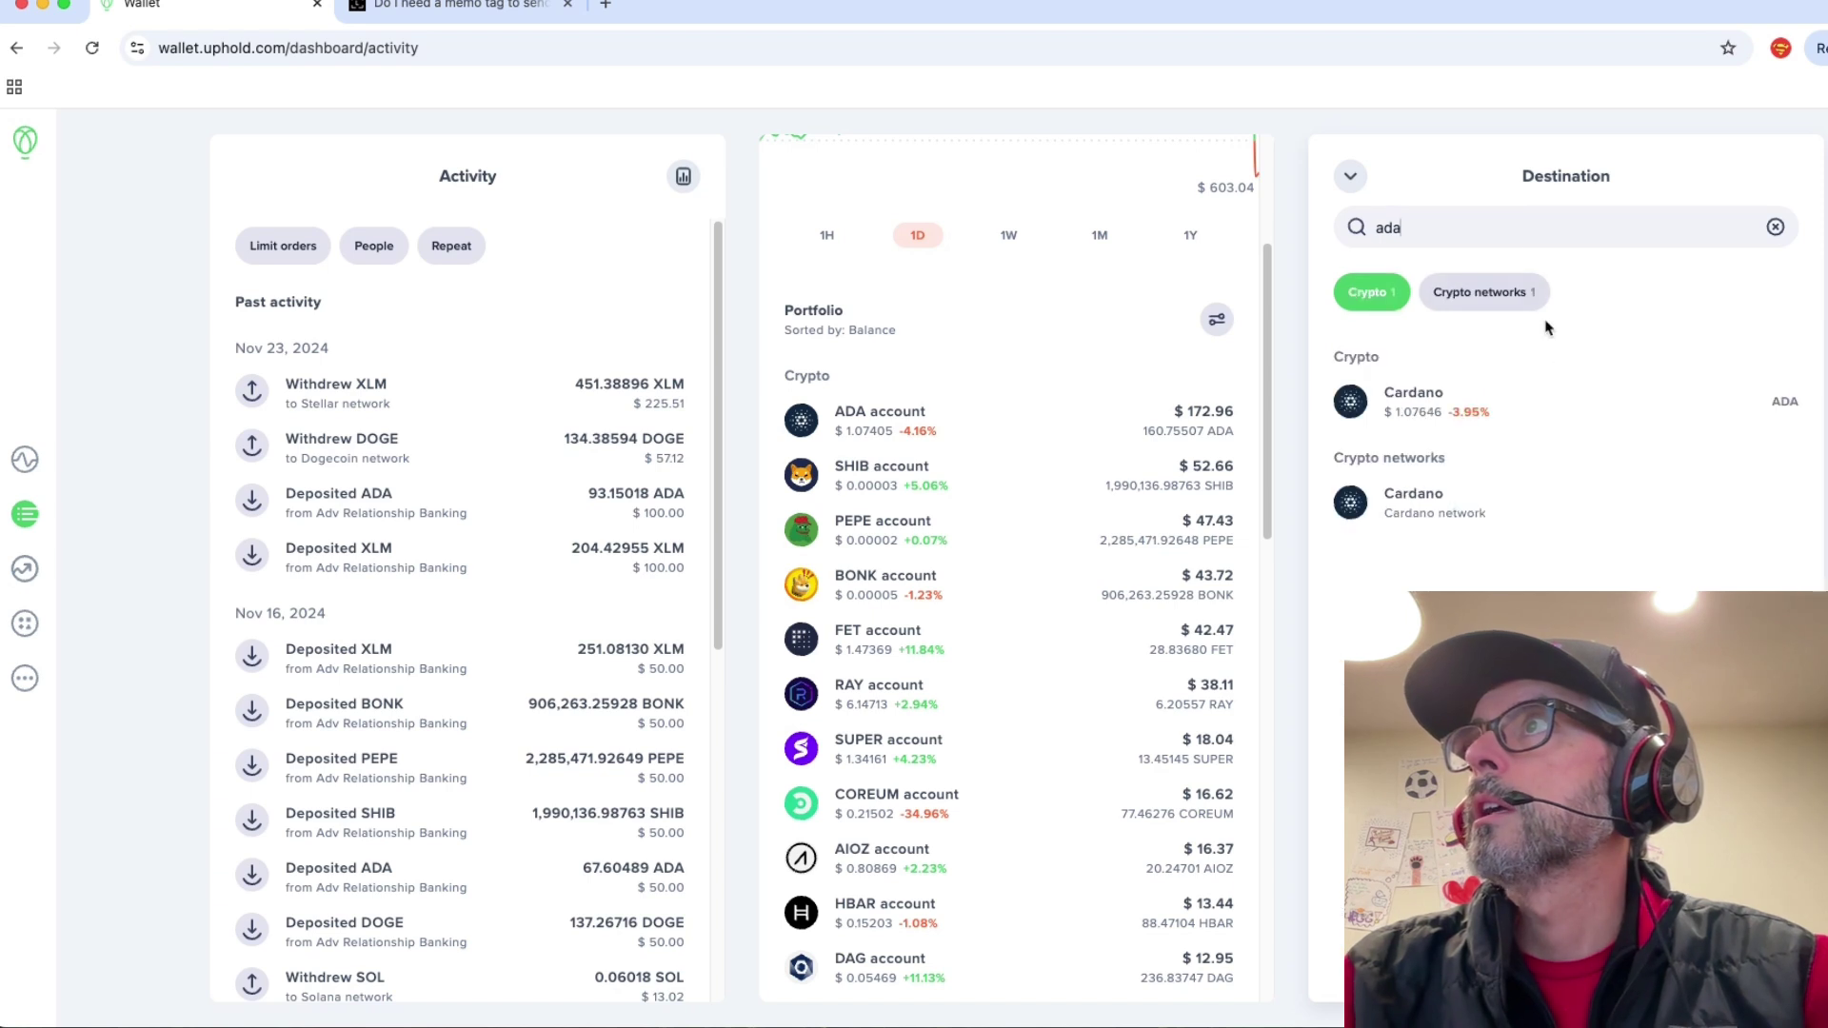
click(1445, 494)
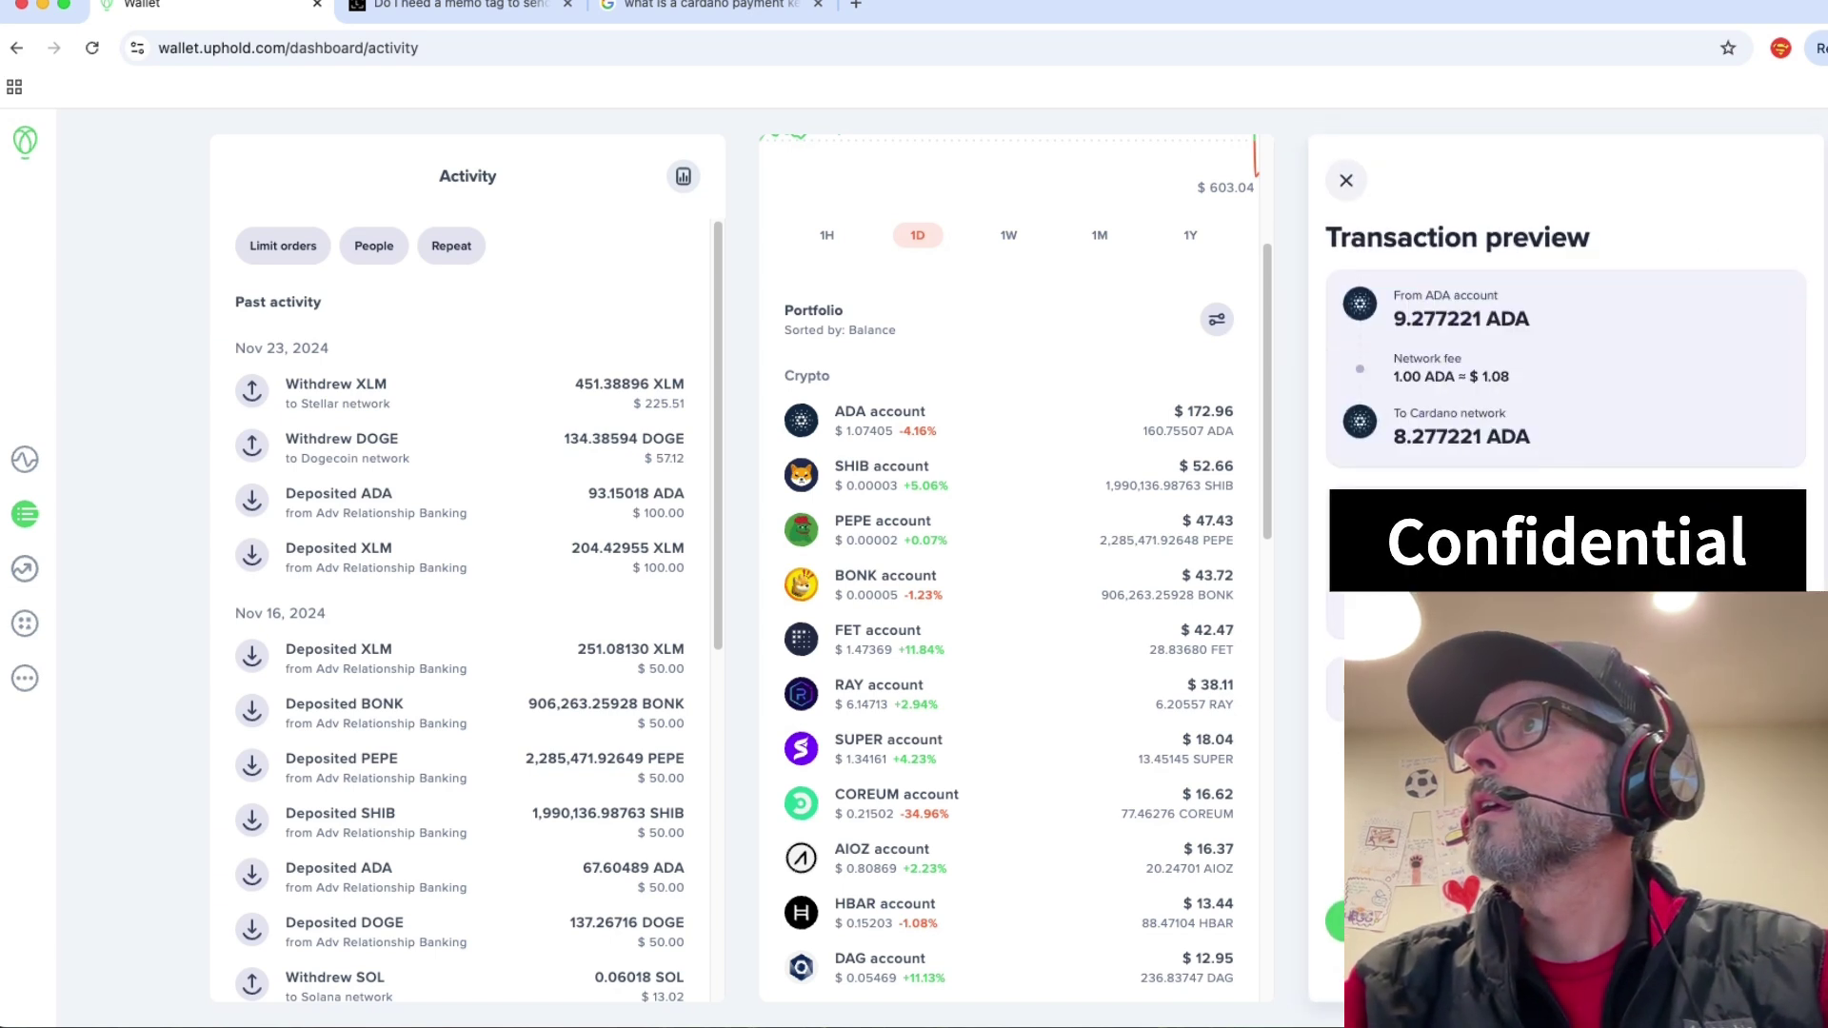
Confirm the 9.27722 ADA preview with its 1.00 ADA fee and accept the scam warning to request a code
triple_click(1481, 372)
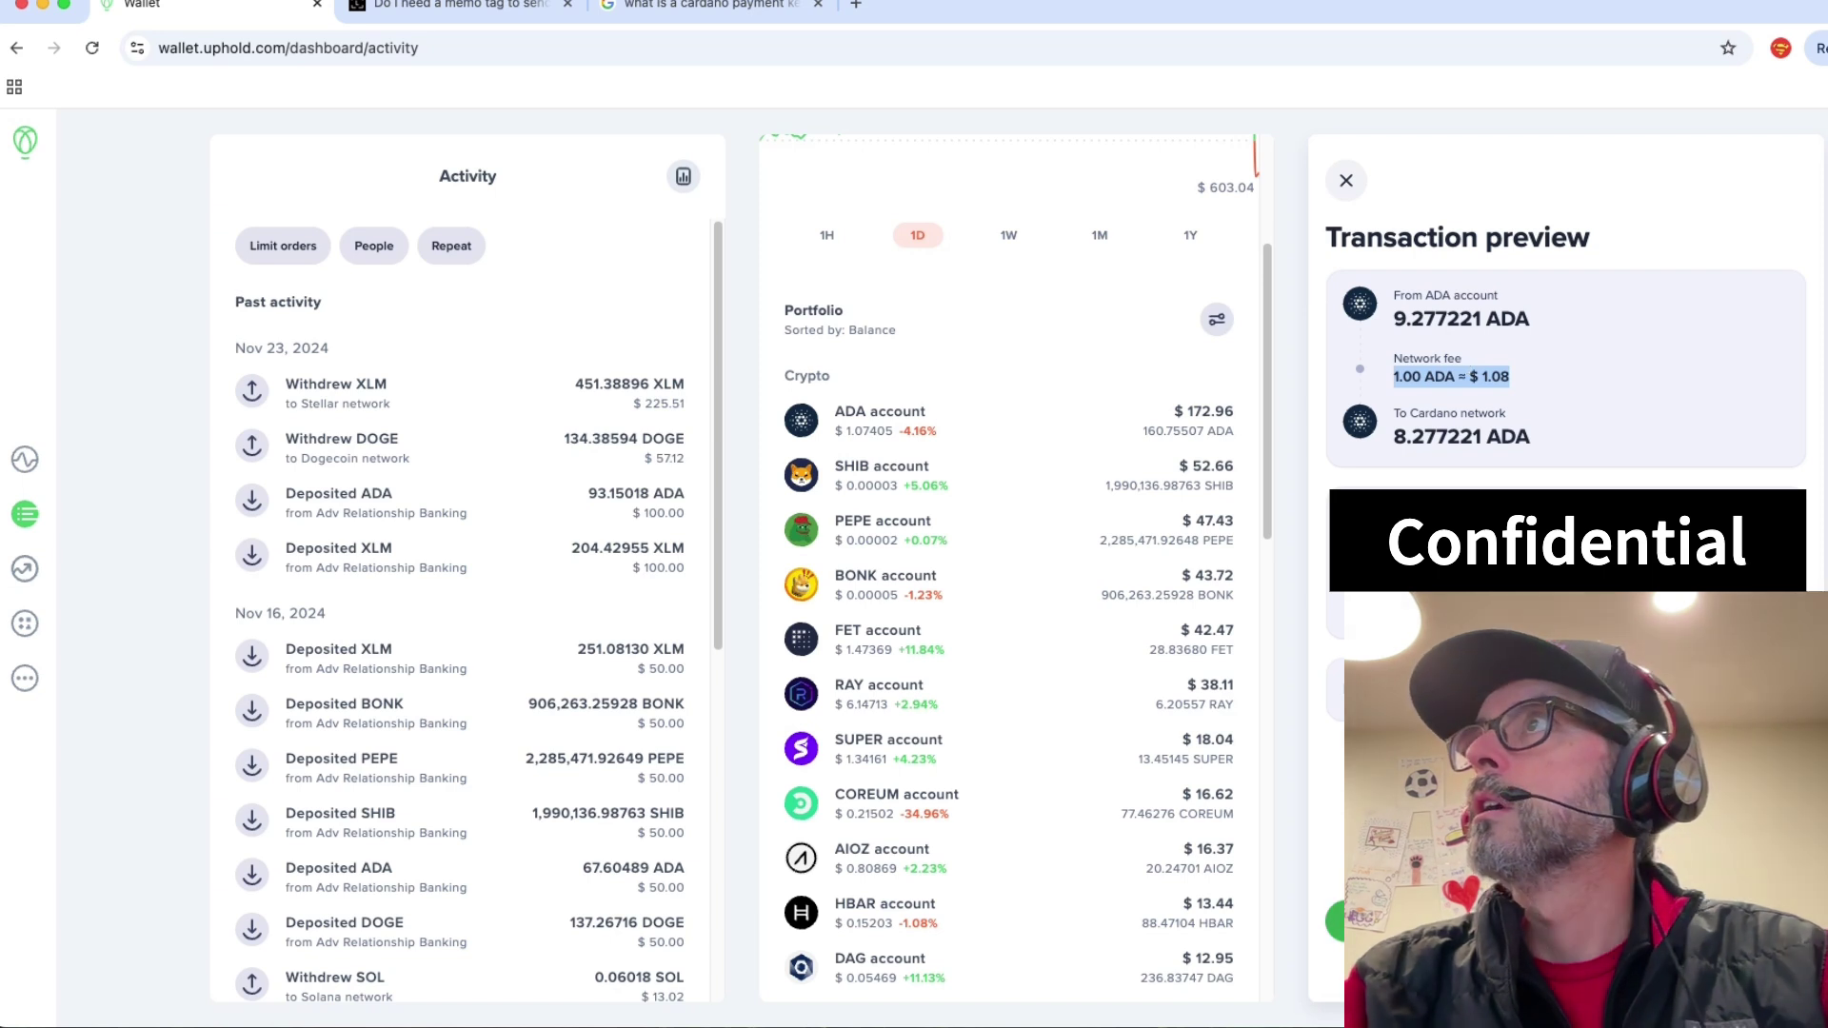
key(Return)
scroll(1562, 457, down, 2)
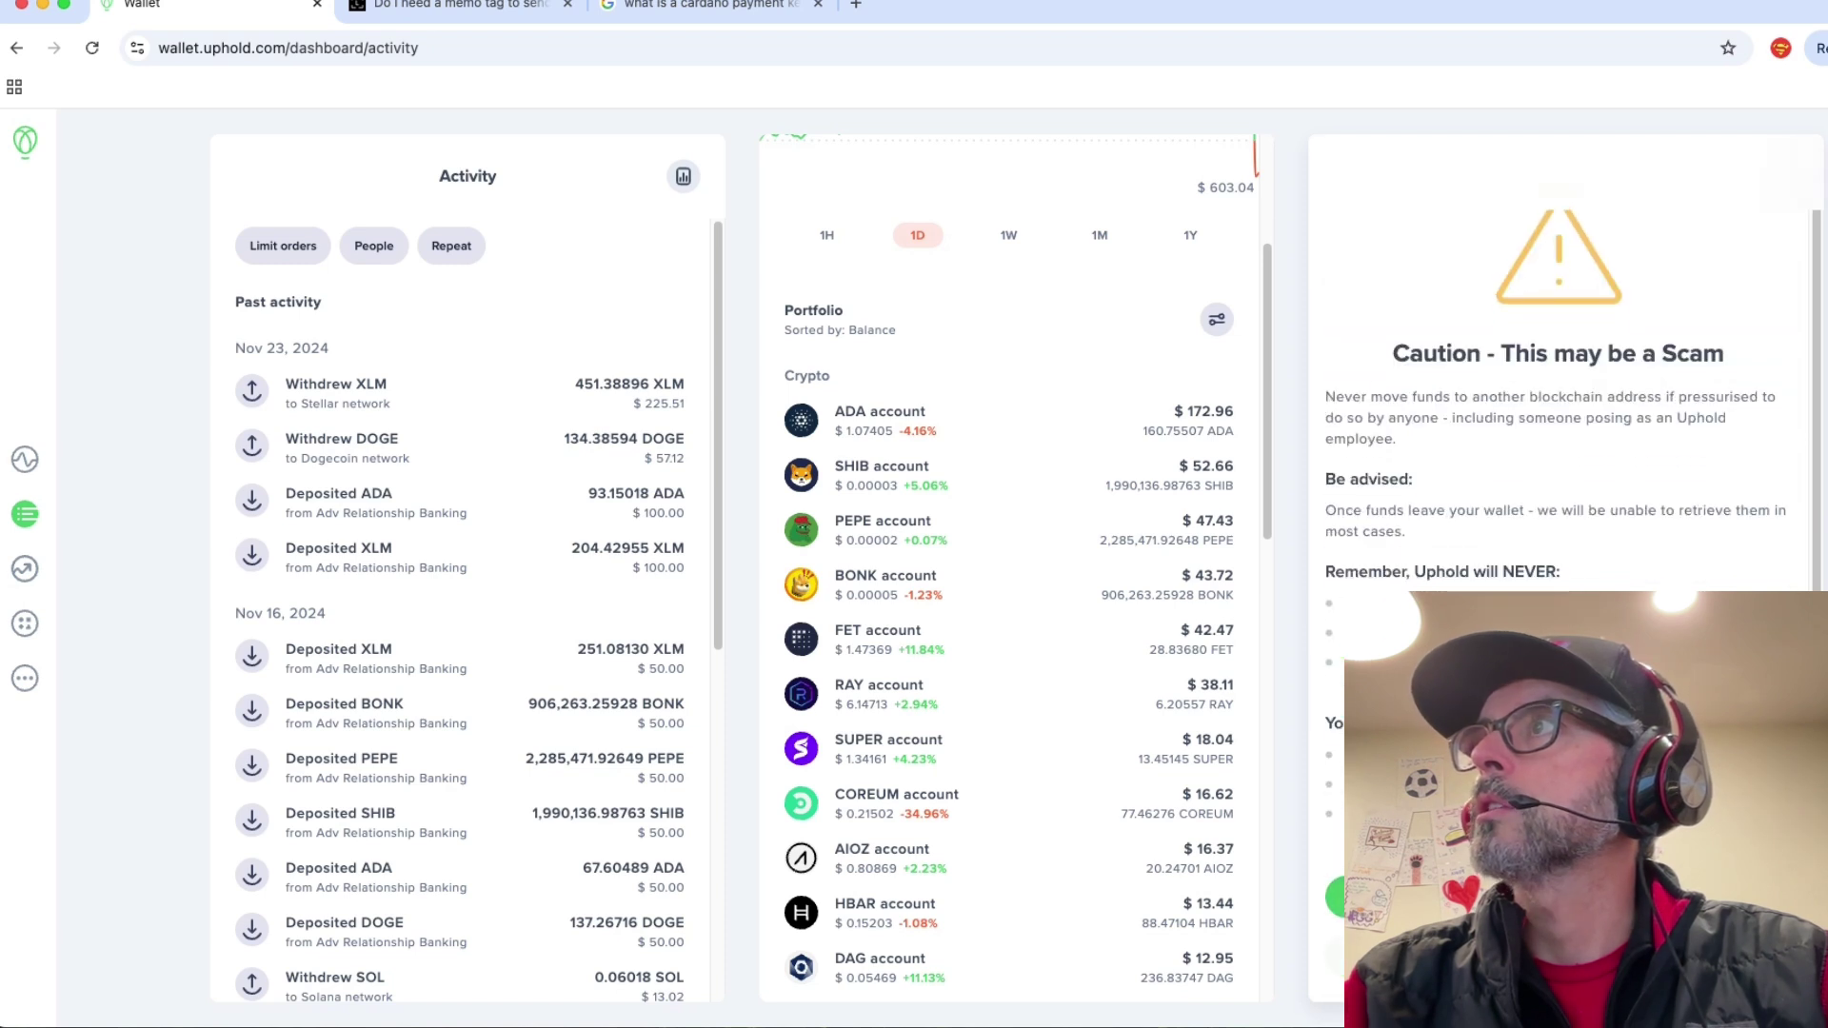
click(1333, 897)
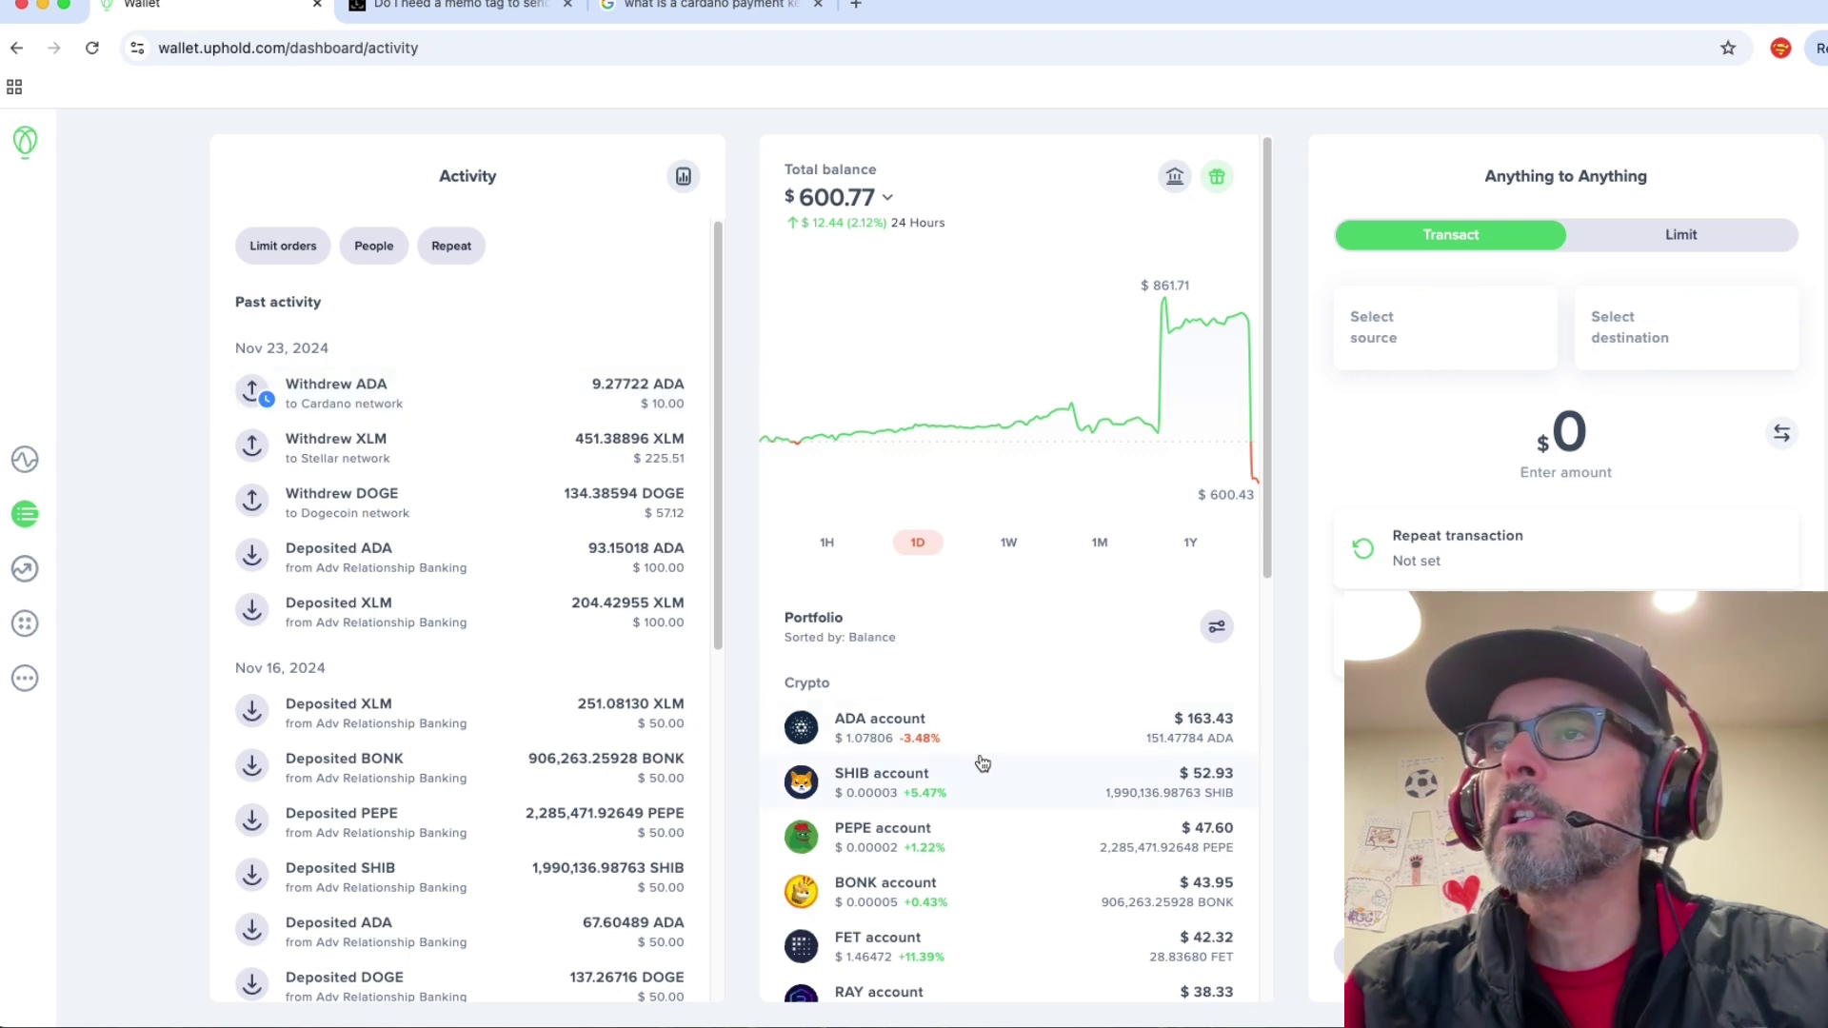
Scroll through the Uphold Portfolio list to review the reduced ADA balance
scroll(985, 762, down, 2)
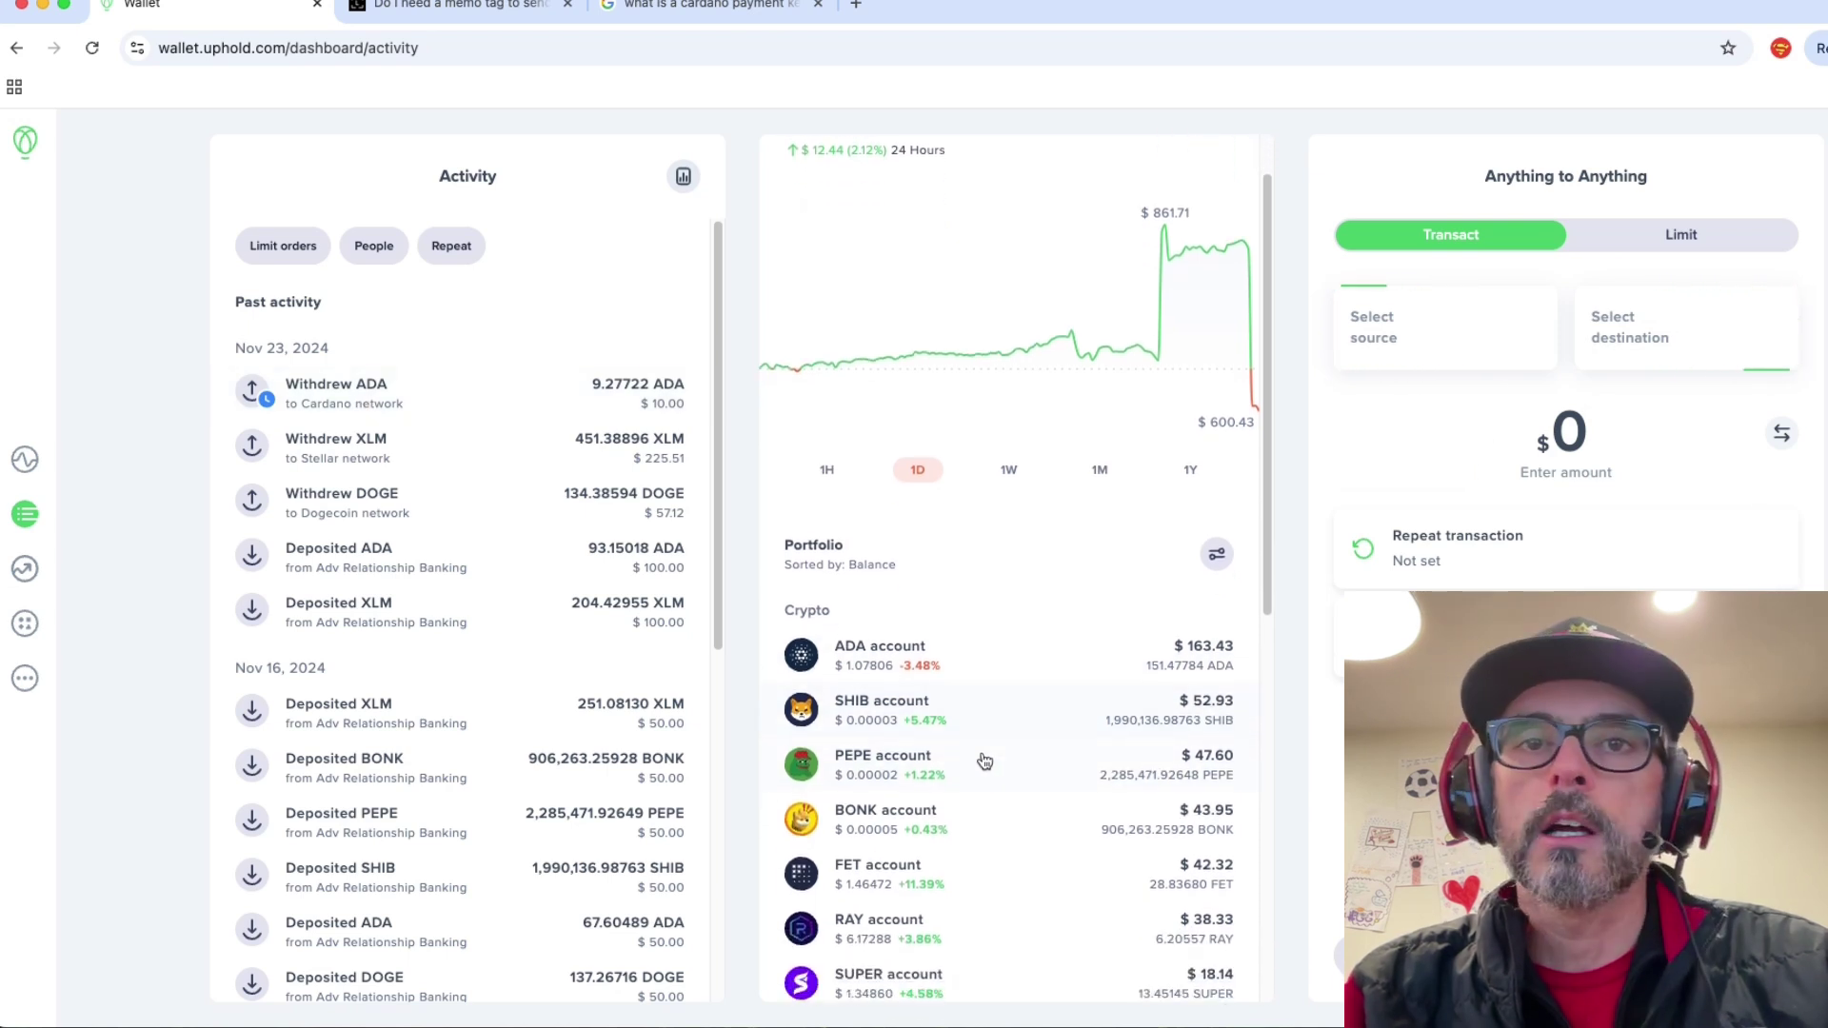
scroll(985, 762, down, 1)
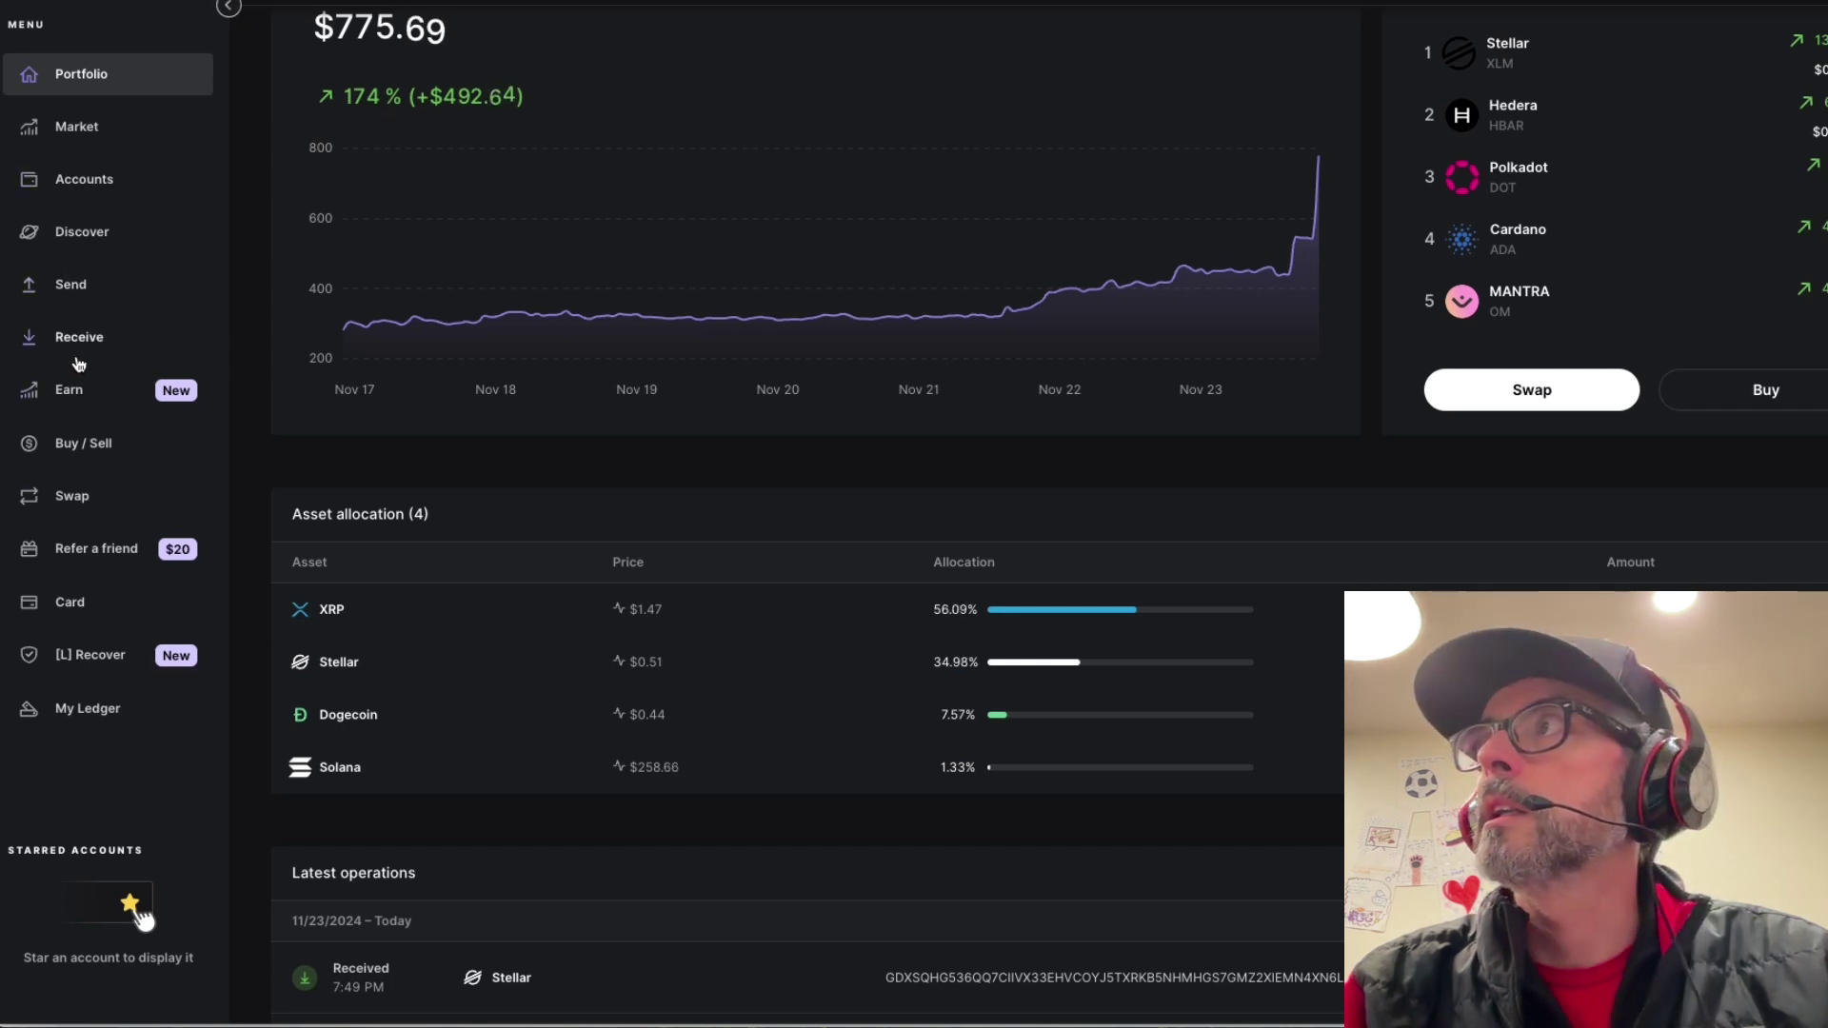
Open Ledger Live's Buy page, then scroll down to the Asset allocation list to check for Cardano
click(1726, 393)
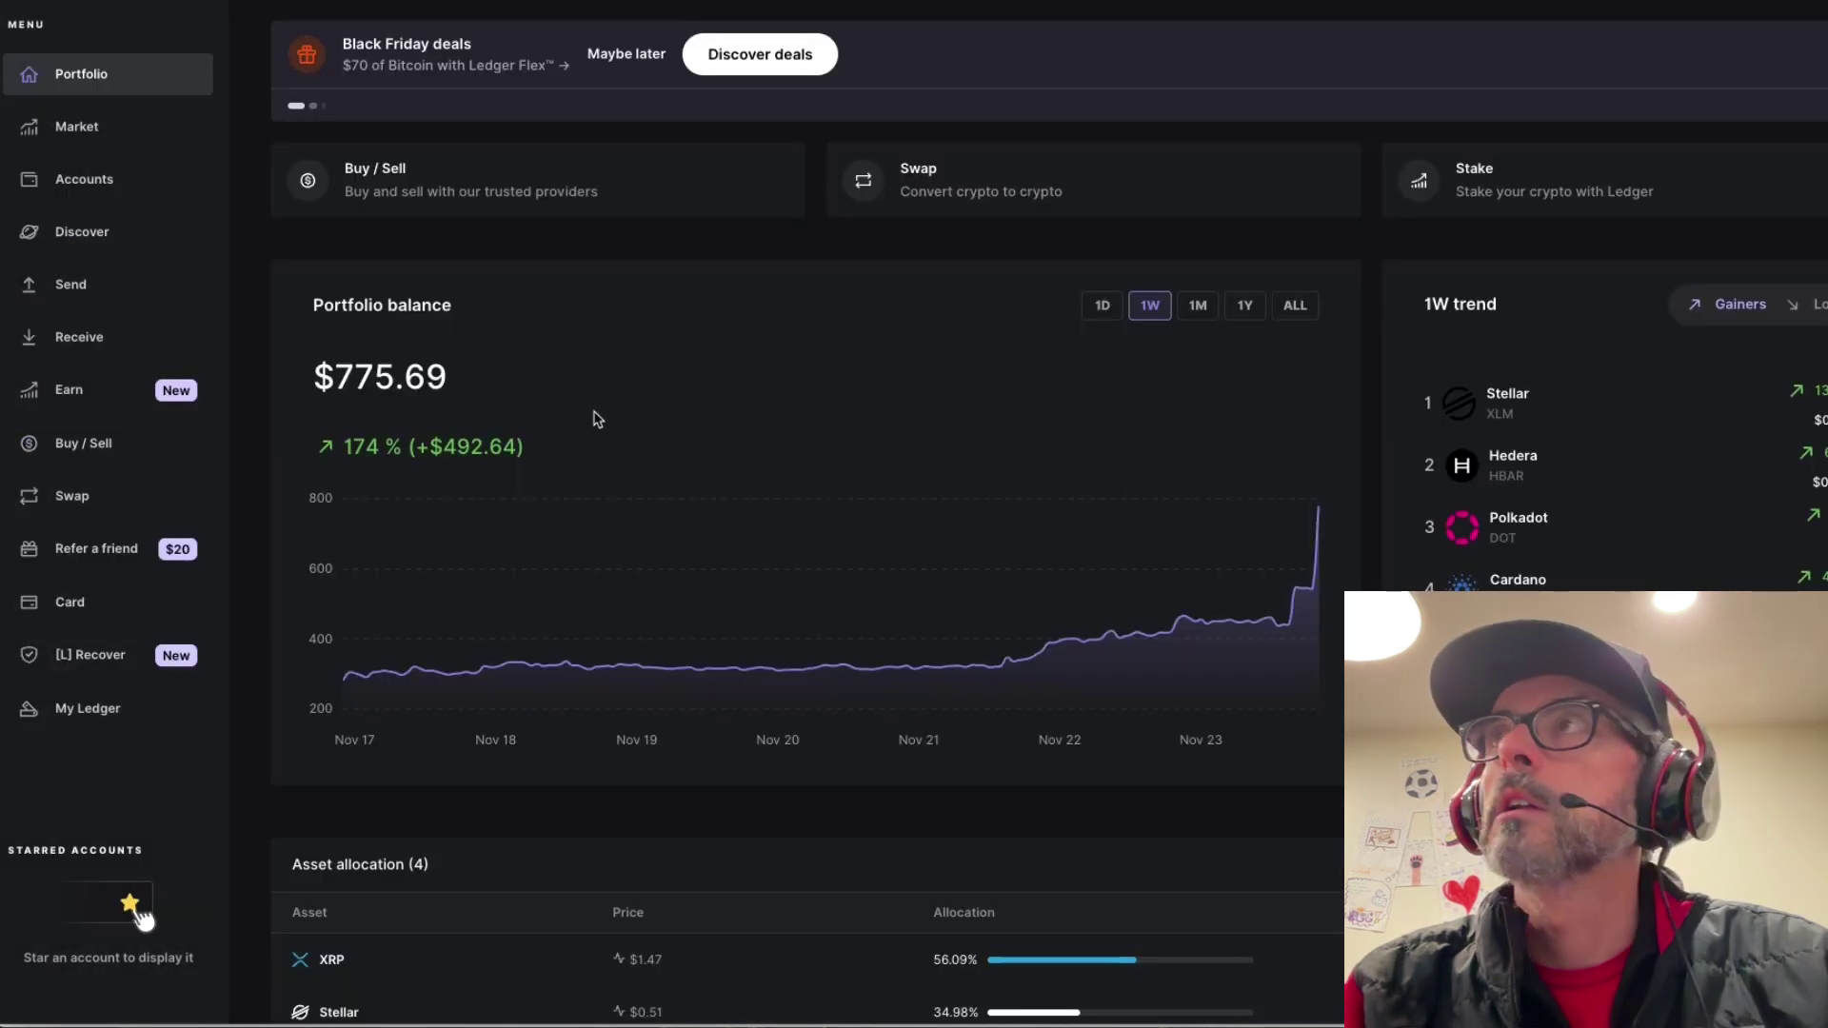
scroll(743, 428, down, 2)
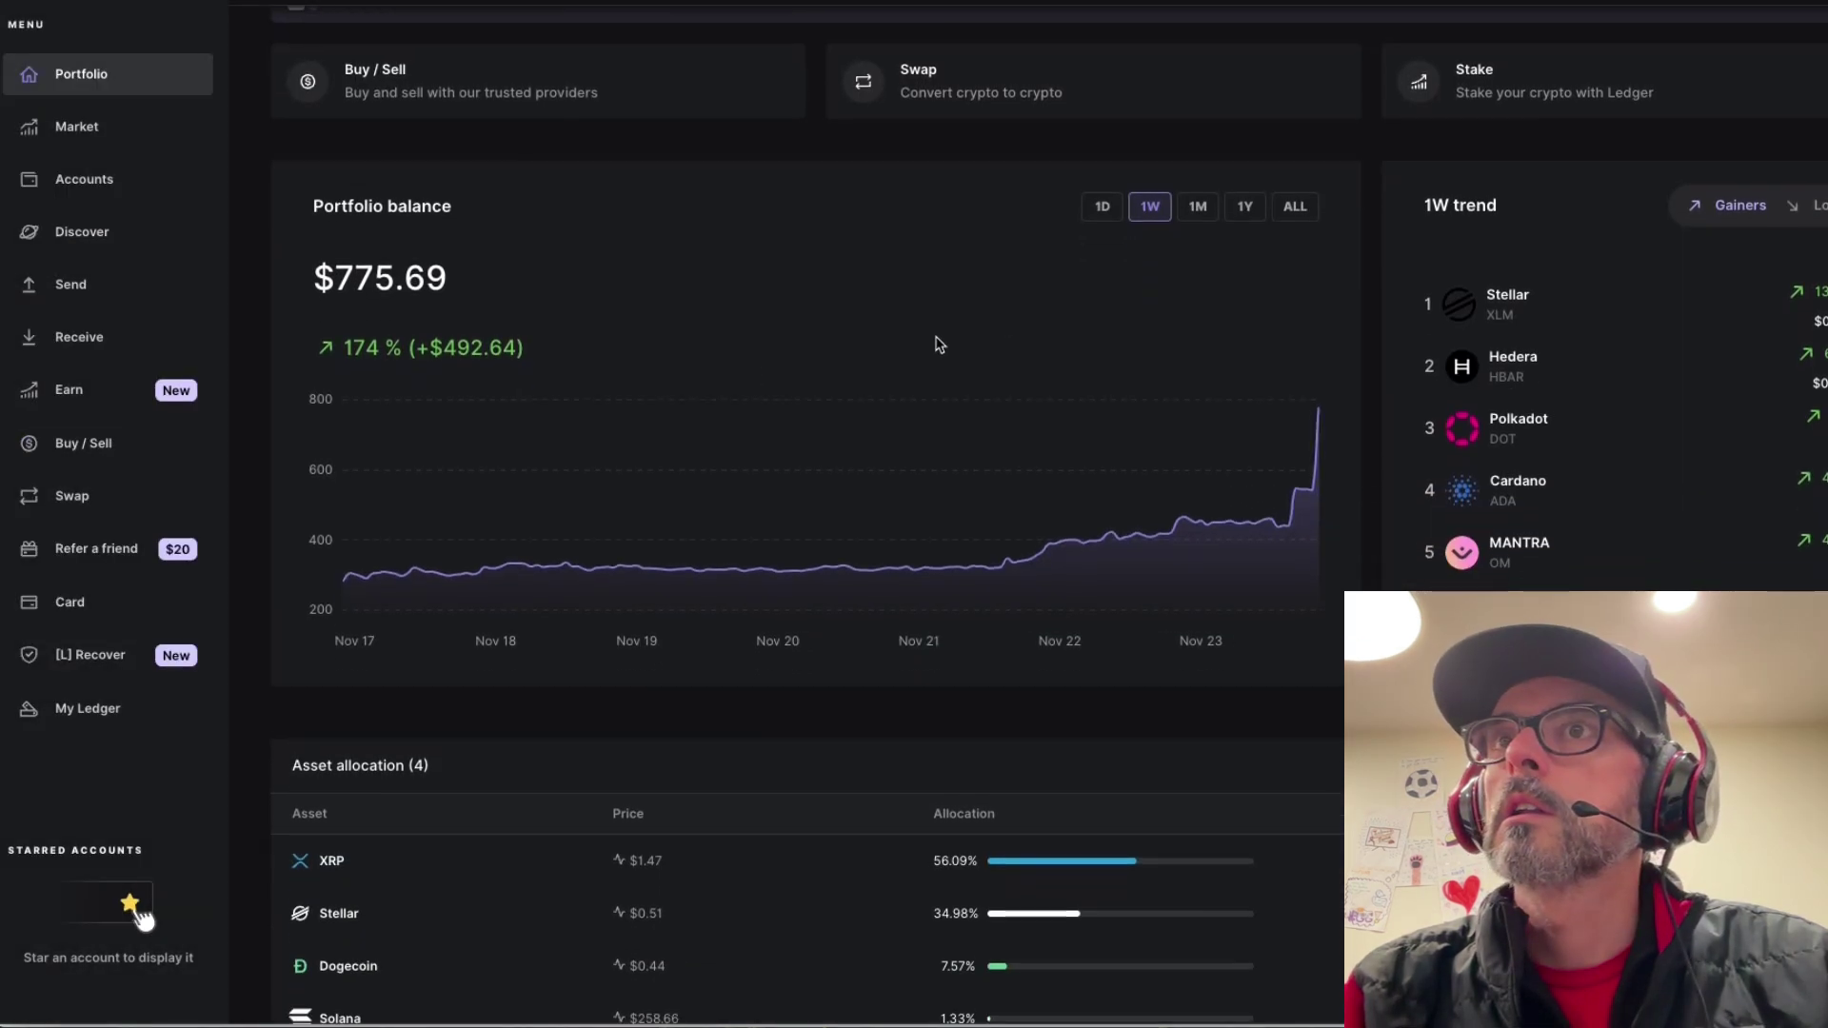
scroll(1009, 322, down, 3)
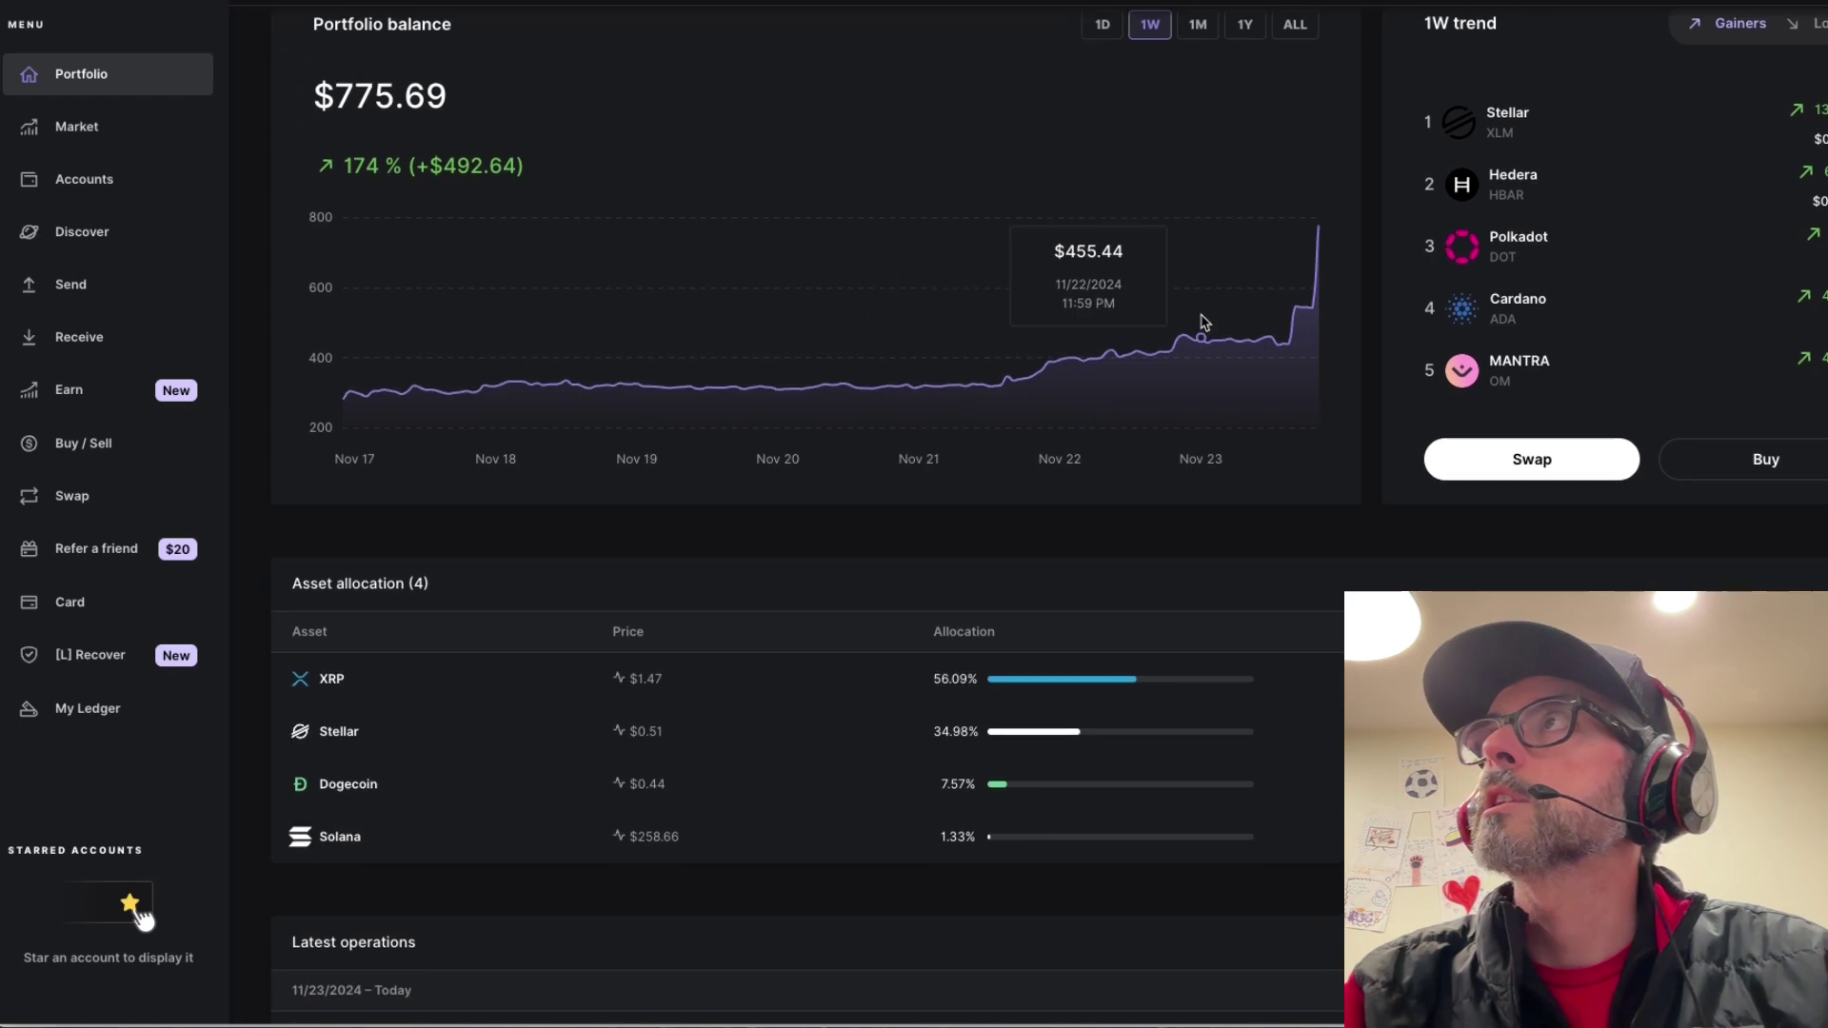